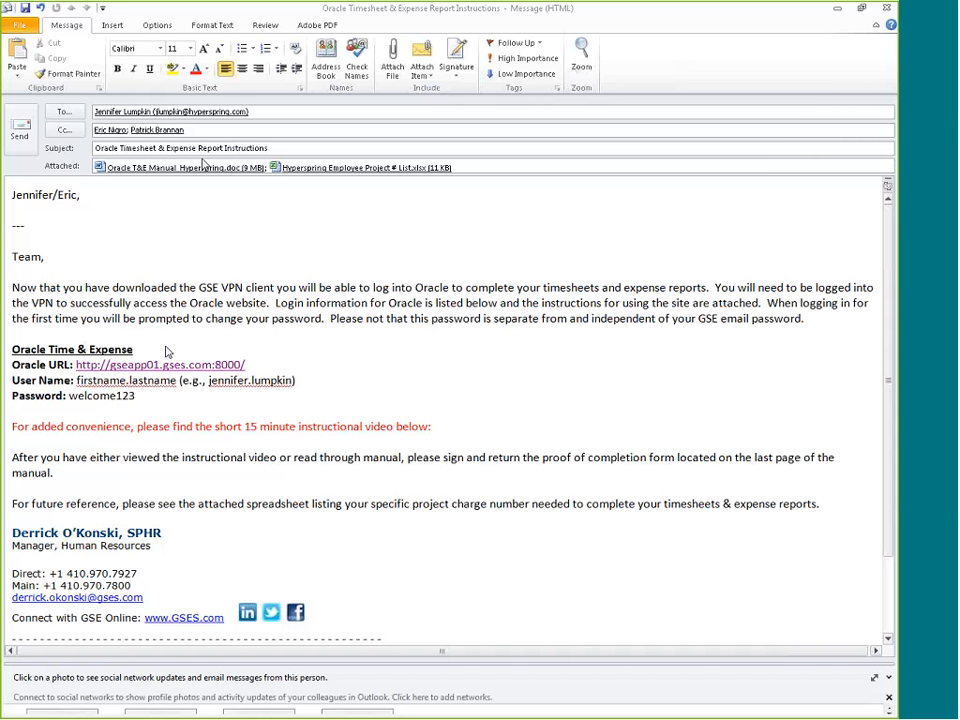
Open the Oracle login page from the Oracle URL link in the timesheet and expense instructions e-mail
{"action": "left_click", "coordinate": [155, 367]}
{"action": "left_click", "coordinate": [155, 367], "text": "ctrl"}
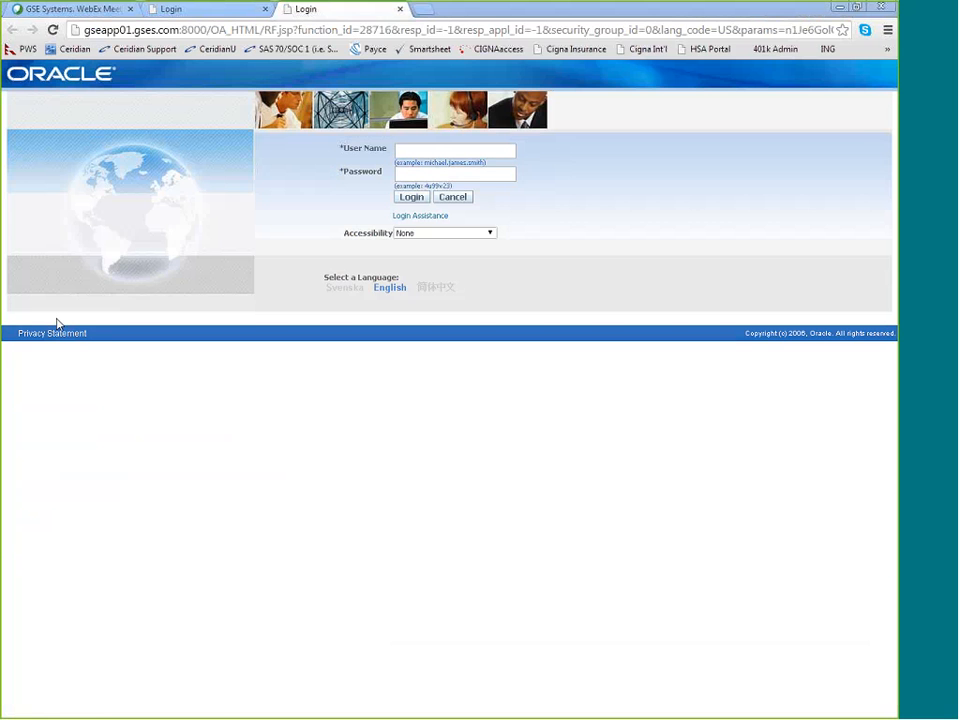
{"action": "key", "text": "alt+Tab"}
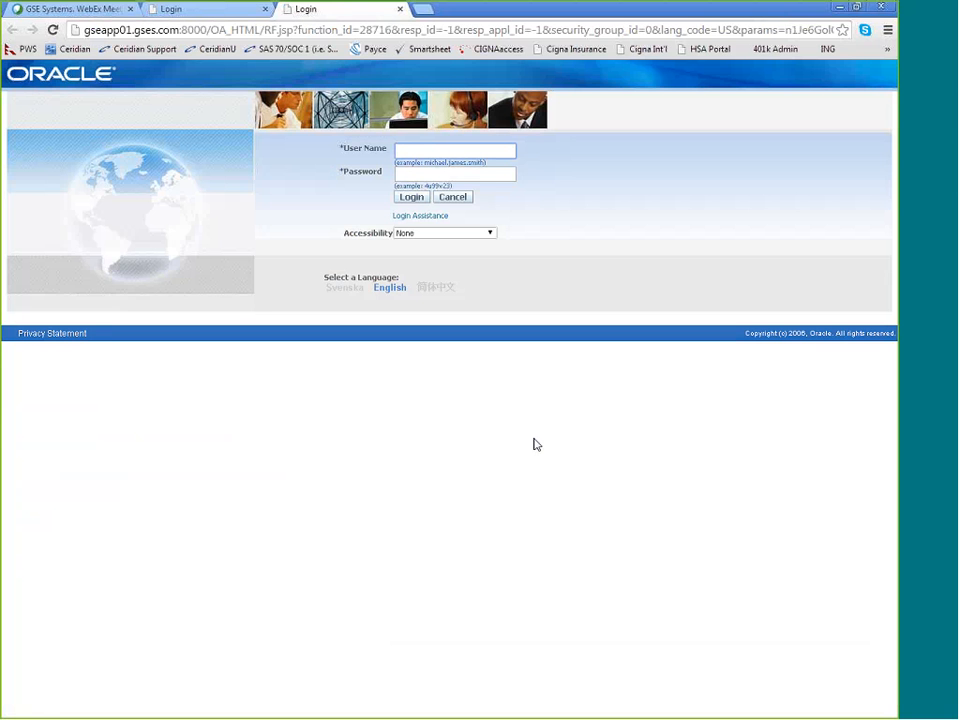
Log in to Oracle as hyperspring.employee with the account password and dismiss the browser's offer to save it
{"action": "left_click", "coordinate": [444, 150]}
{"action": "left_click", "coordinate": [445, 203]}
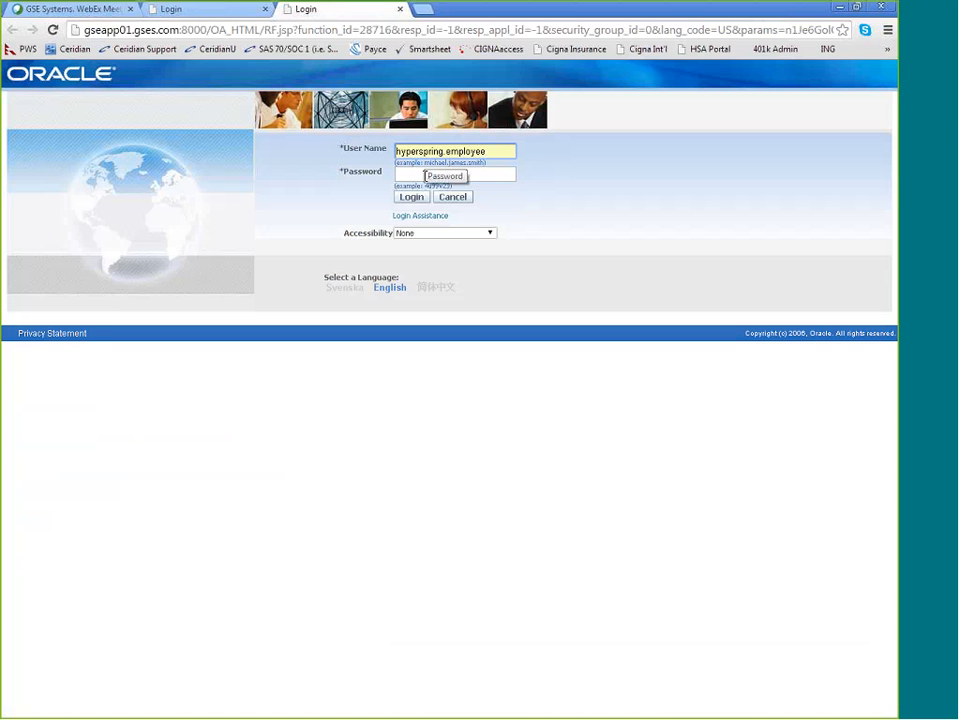
{"action": "left_click", "coordinate": [424, 176]}
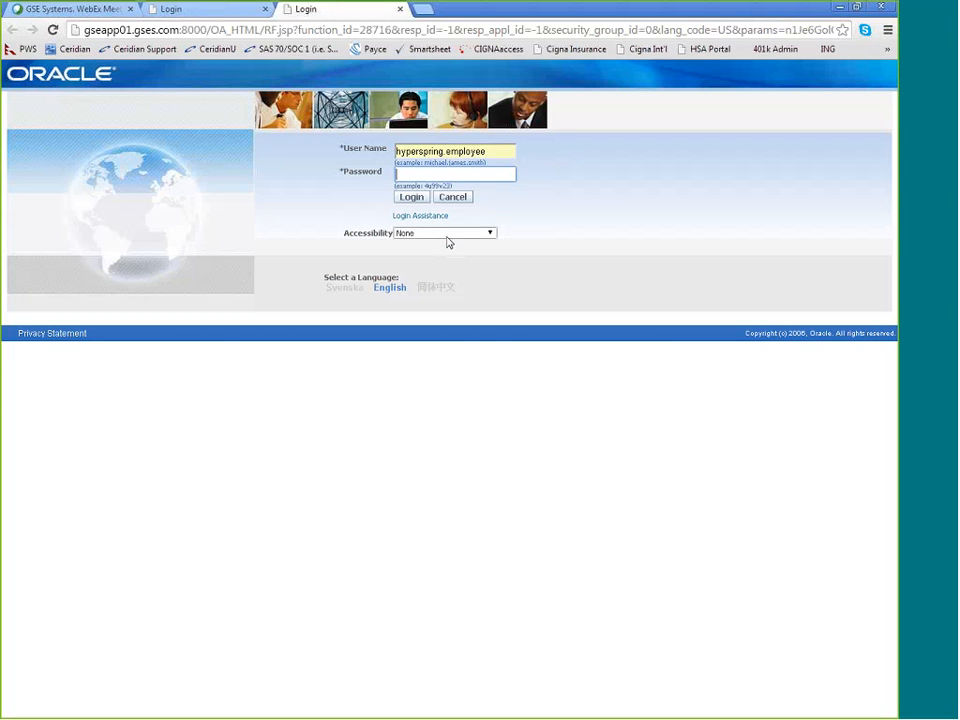
{"action": "left_click", "coordinate": [408, 176]}
{"action": "type", "text": "•••••"}
{"action": "key", "text": "Return"}
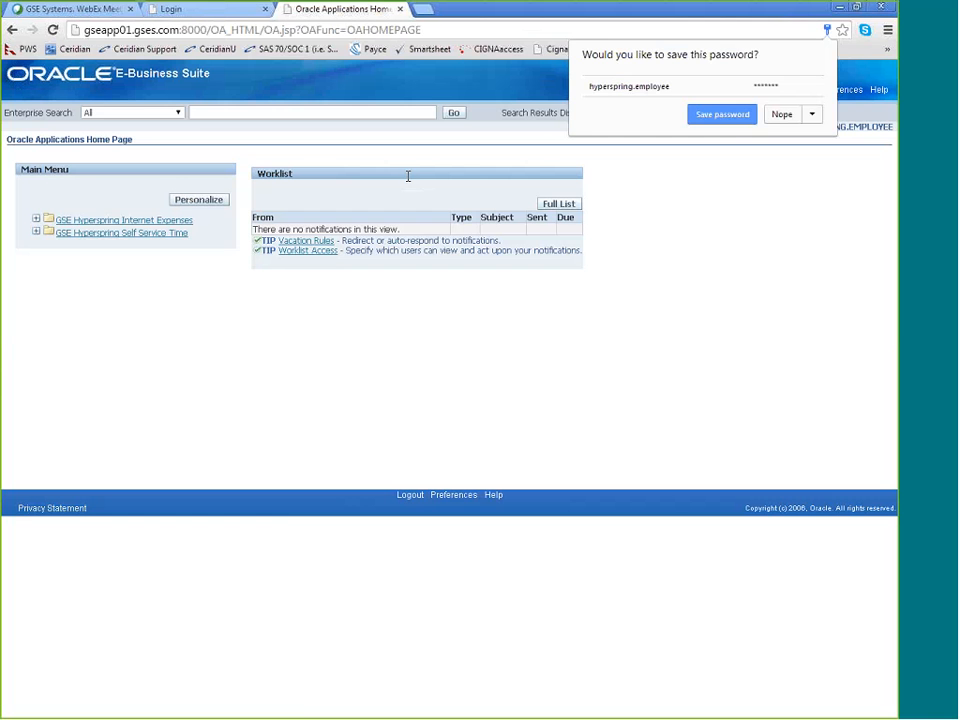
{"action": "left_click", "coordinate": [292, 403]}
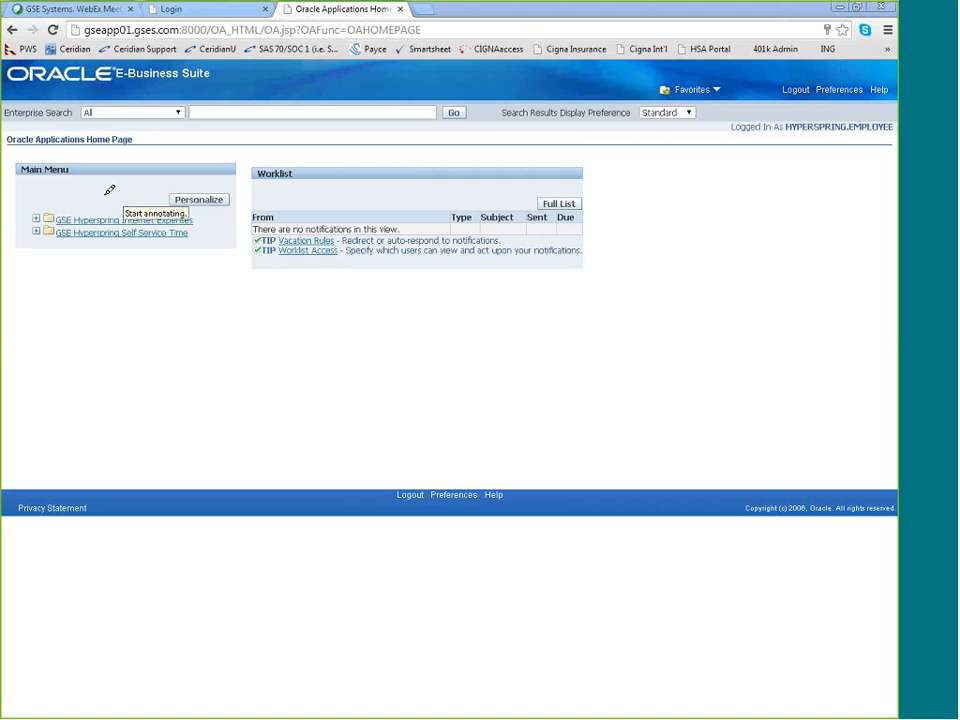
{"action": "mouse_move", "coordinate": [112, 195]}
{"action": "left_mouse_down"}
{"action": "mouse_move", "coordinate": [44, 259]}
{"action": "mouse_move", "coordinate": [195, 196]}
{"action": "mouse_move", "coordinate": [141, 189]}
{"action": "mouse_move", "coordinate": [145, 196]}
{"action": "left_mouse_up"}
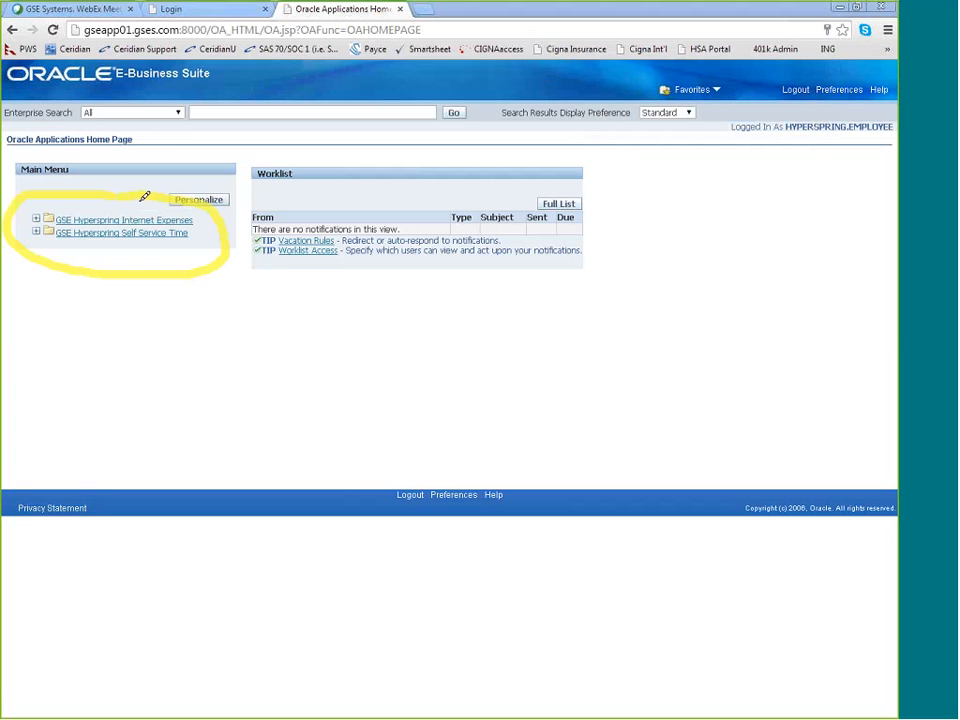
{"action": "key", "text": "Escape"}
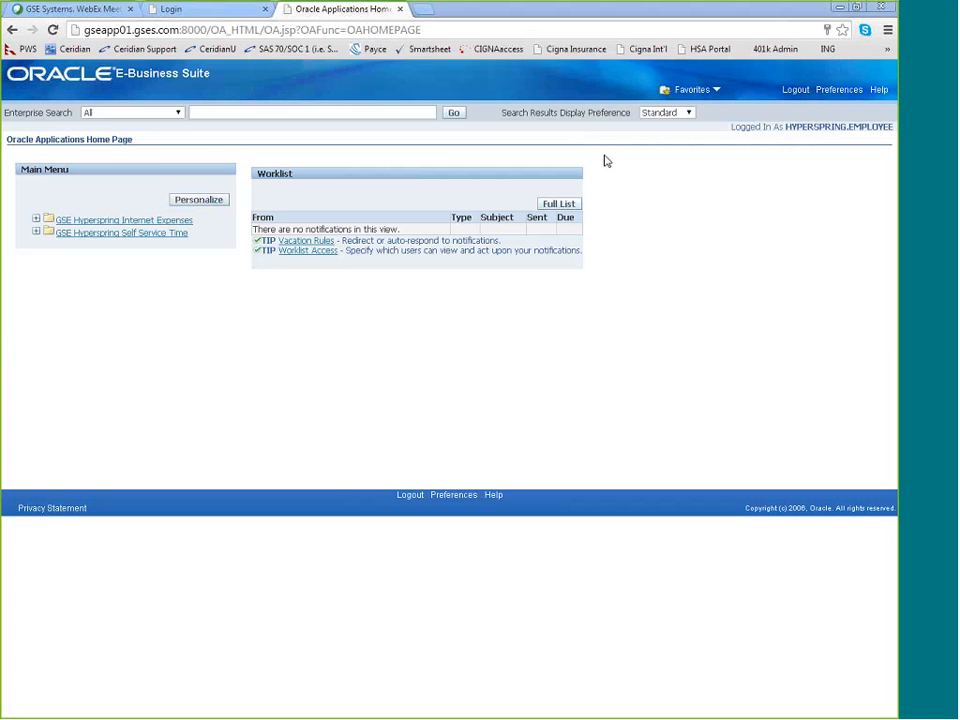
Create a new timecard from the Time folder under GSE Hyperspring Self Service Time
{"action": "left_click", "coordinate": [172, 222]}
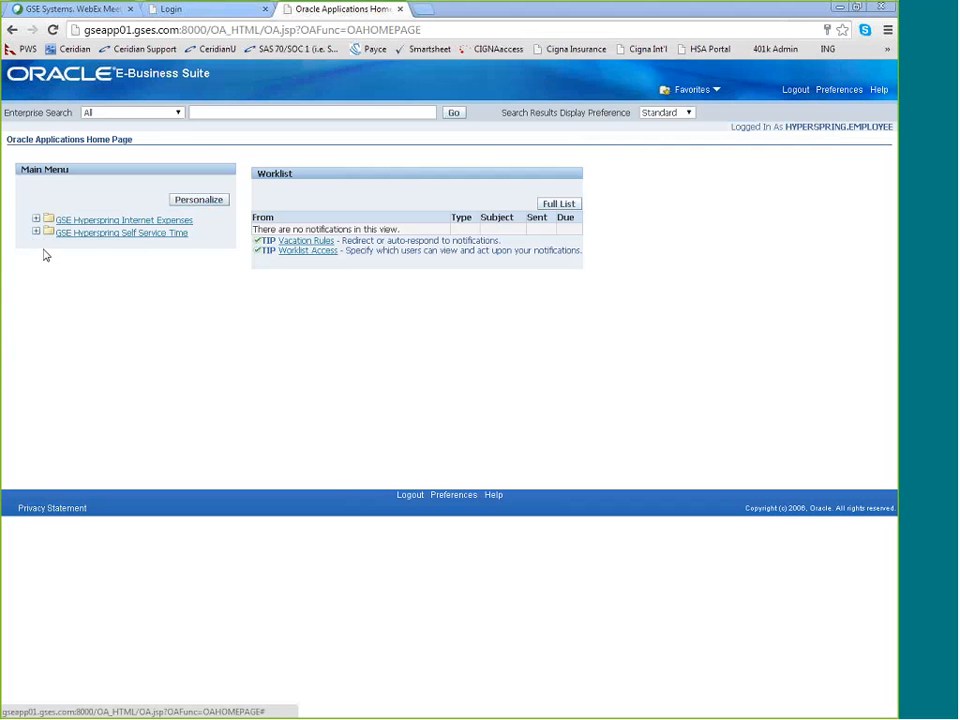
{"action": "left_click", "coordinate": [92, 237]}
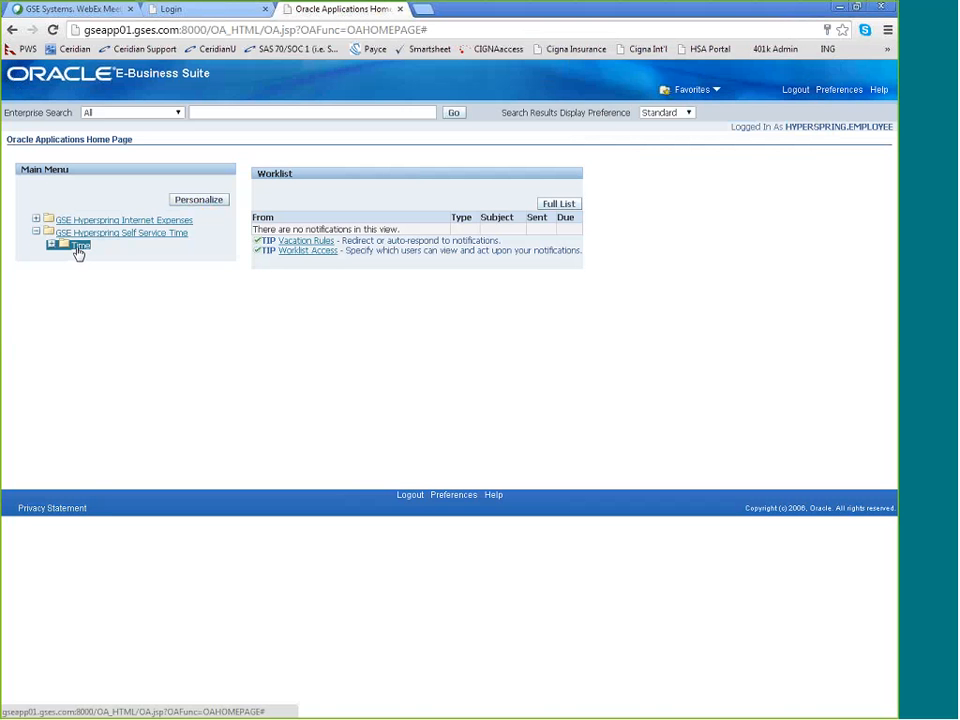
{"action": "left_click", "coordinate": [51, 247]}
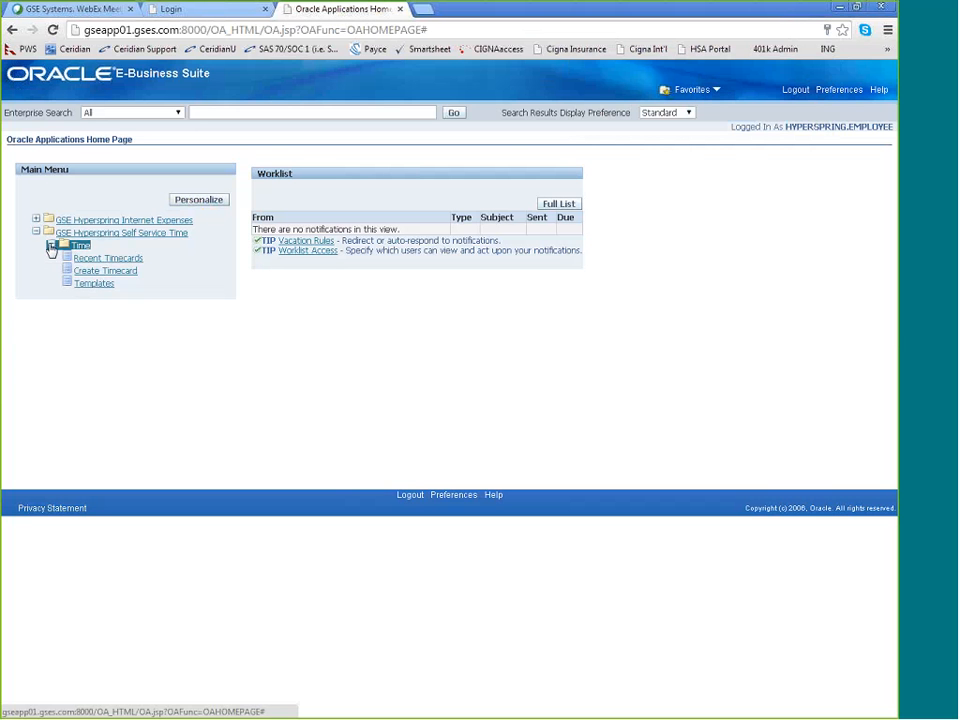
{"action": "left_click", "coordinate": [130, 272]}
{"action": "left_click", "coordinate": [119, 272]}
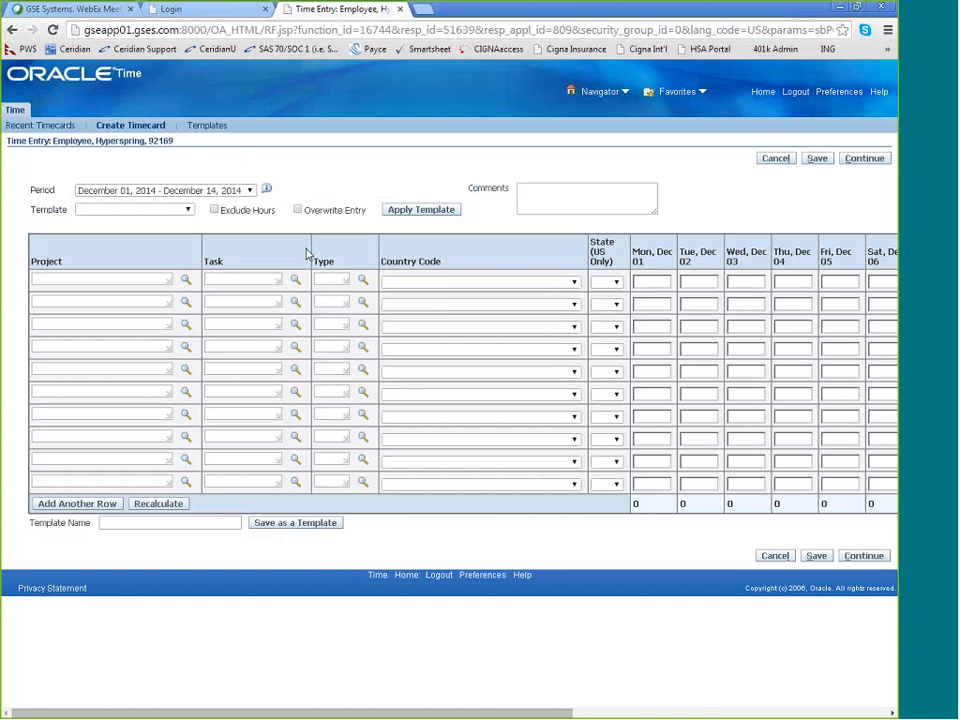
{"action": "double_click", "coordinate": [42, 192]}
{"action": "left_click", "coordinate": [127, 198]}
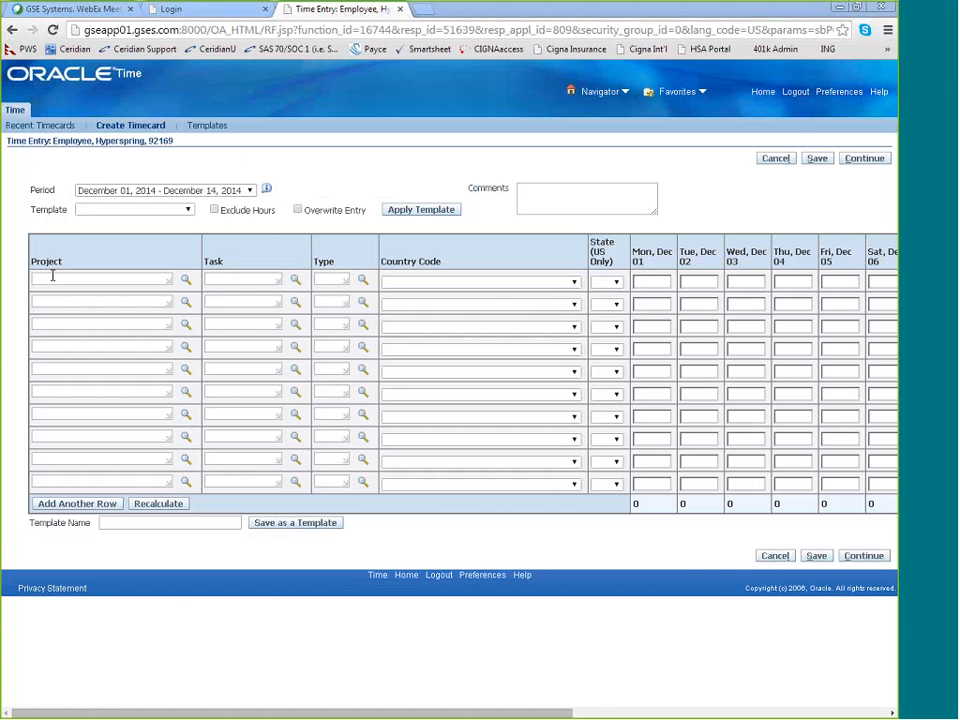
Open the Hyperspring Employee Project # List workbook attached to the instructions e-mail and look up the project for the employee in row 8
{"action": "key", "text": "alt+Tab"}
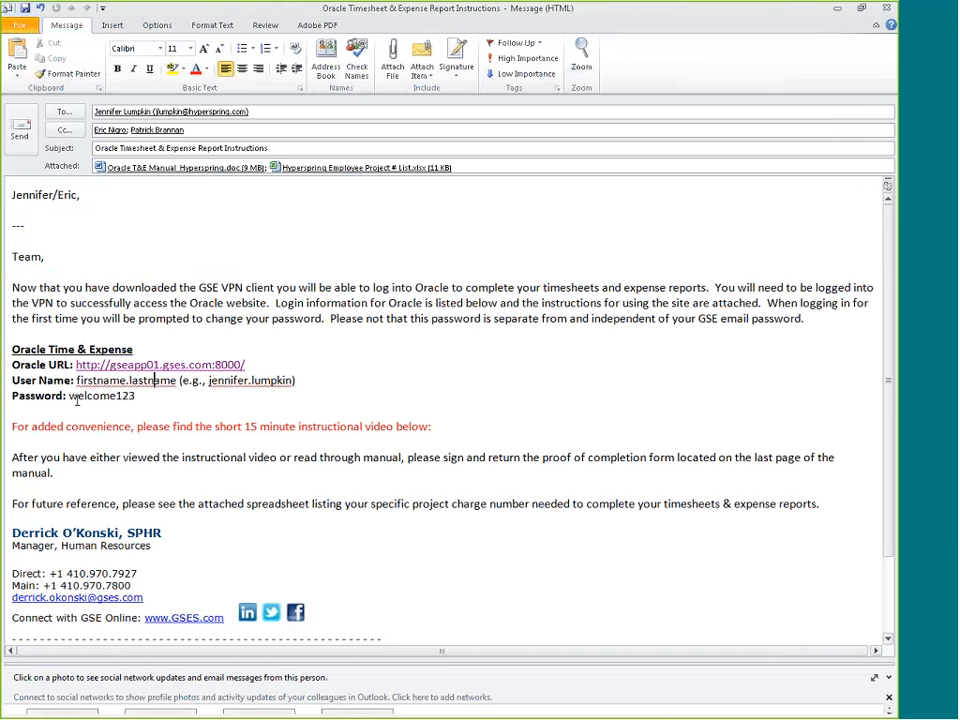
{"action": "double_click", "coordinate": [338, 172]}
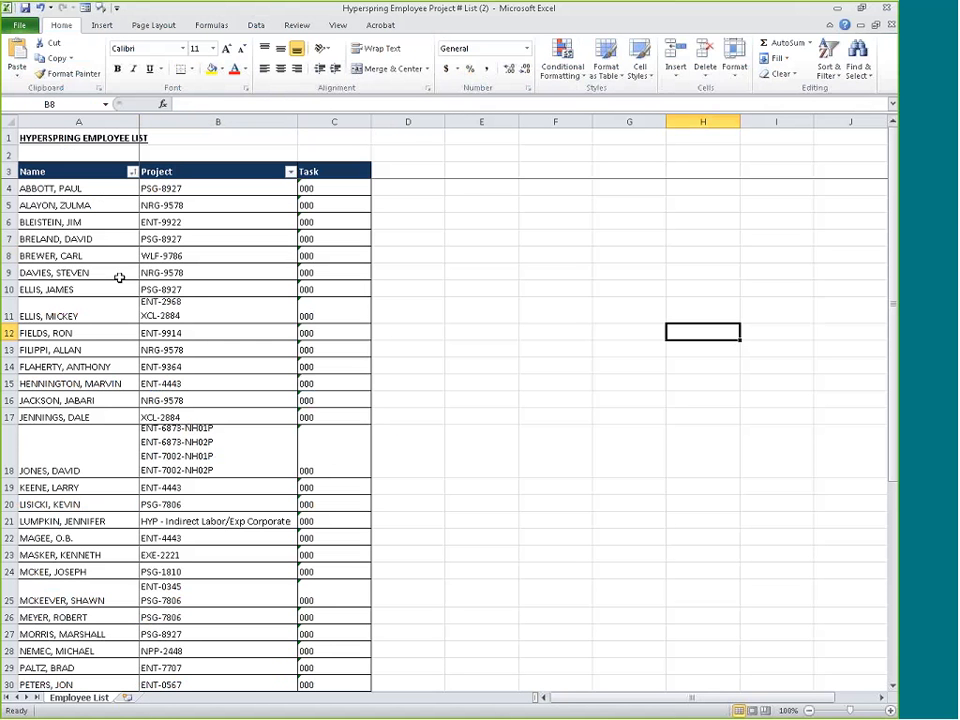
{"action": "left_click", "coordinate": [90, 258]}
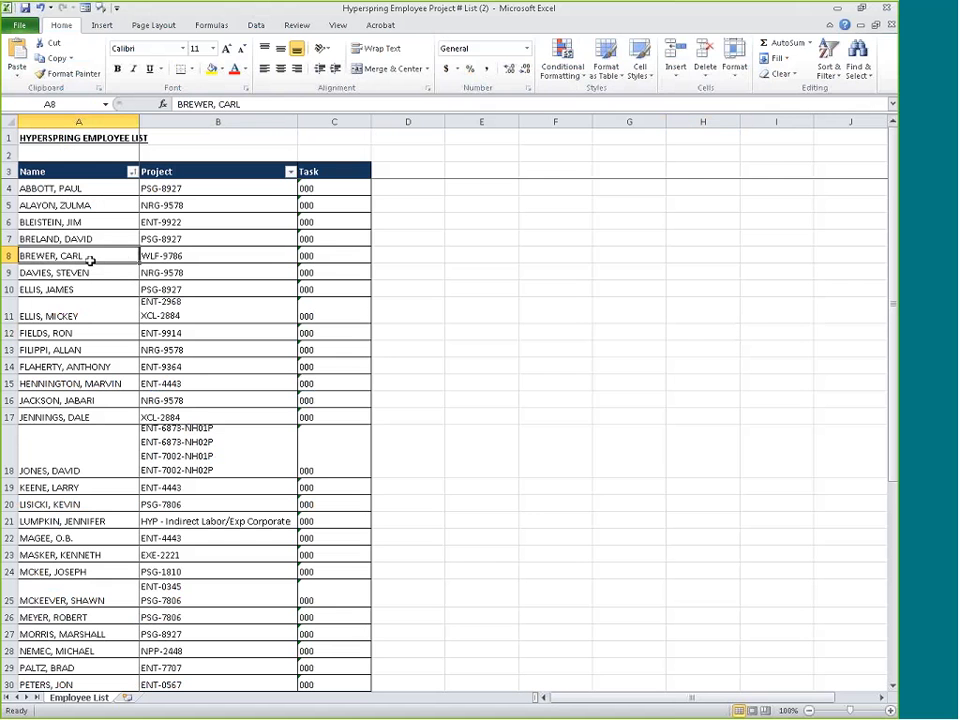
{"action": "left_click", "coordinate": [172, 256]}
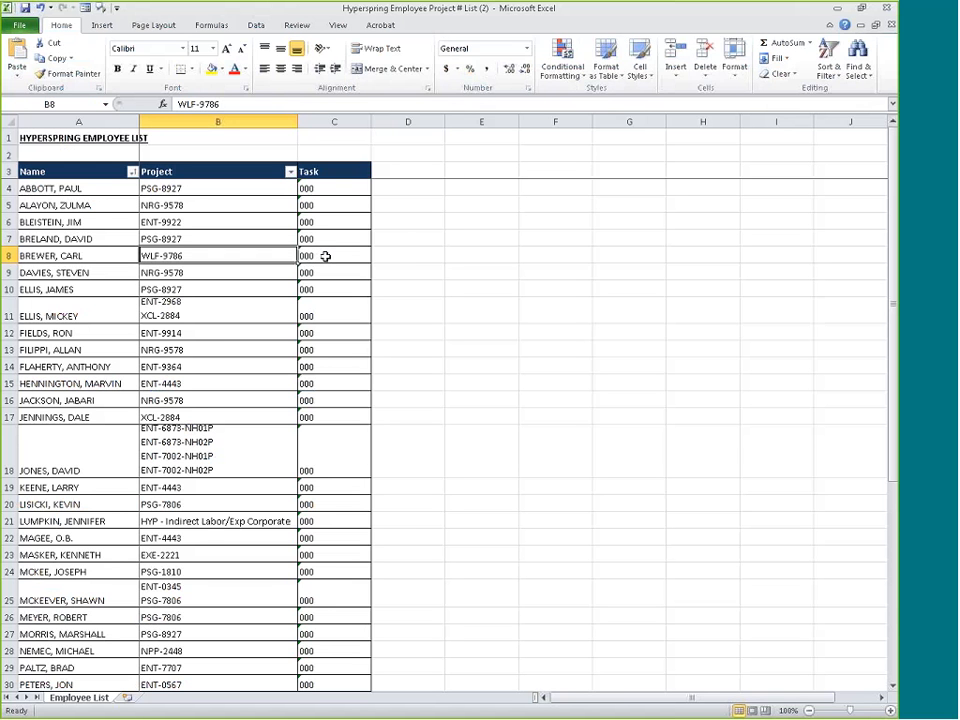
{"action": "left_click", "coordinate": [85, 257]}
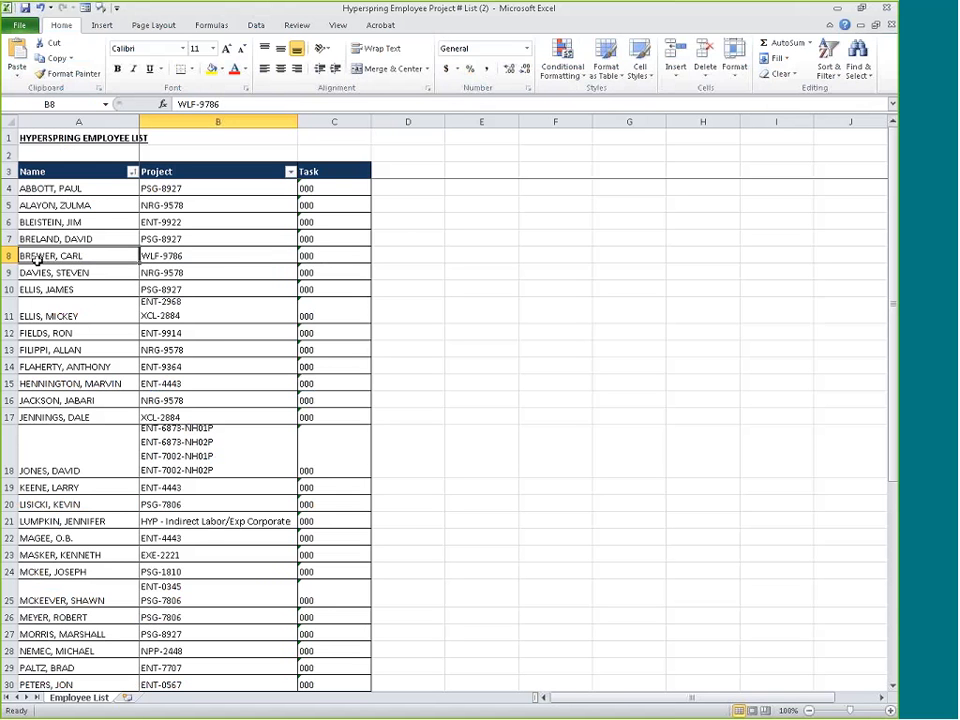
{"action": "left_click", "coordinate": [160, 258]}
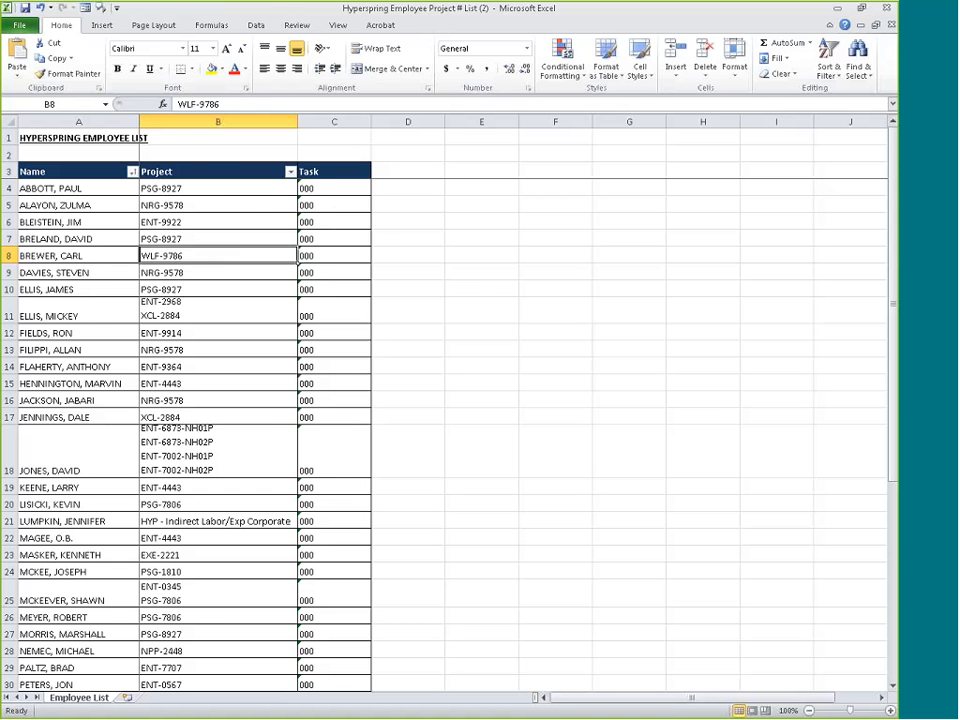
Switch back to the Oracle timecard and list all available projects in the first row's project lookup
{"action": "key", "text": "alt+Tab"}
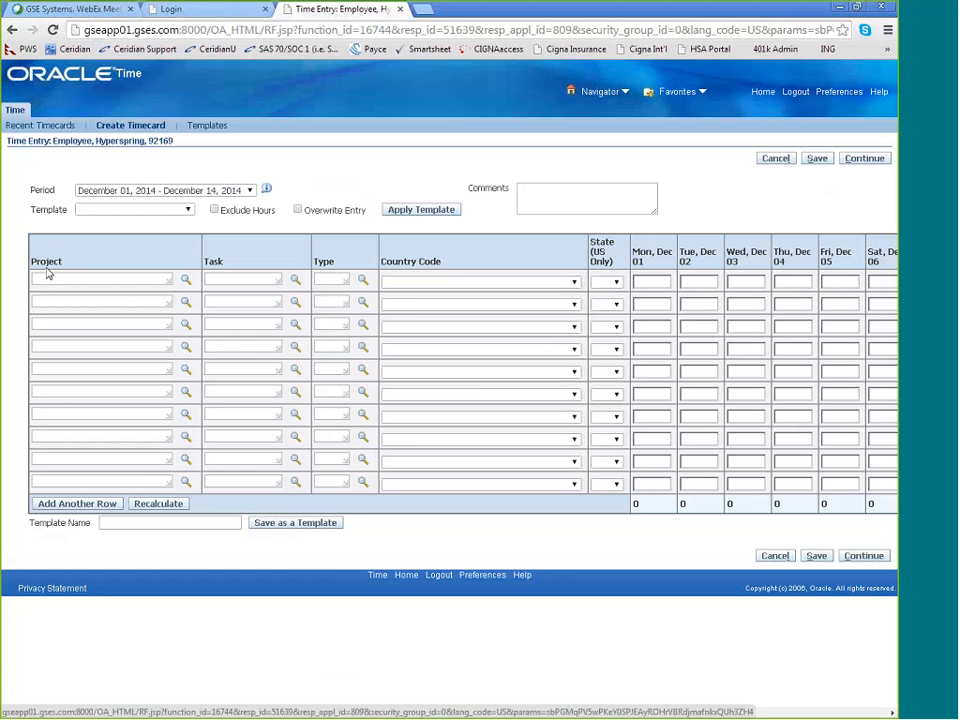
{"action": "left_click", "coordinate": [185, 282]}
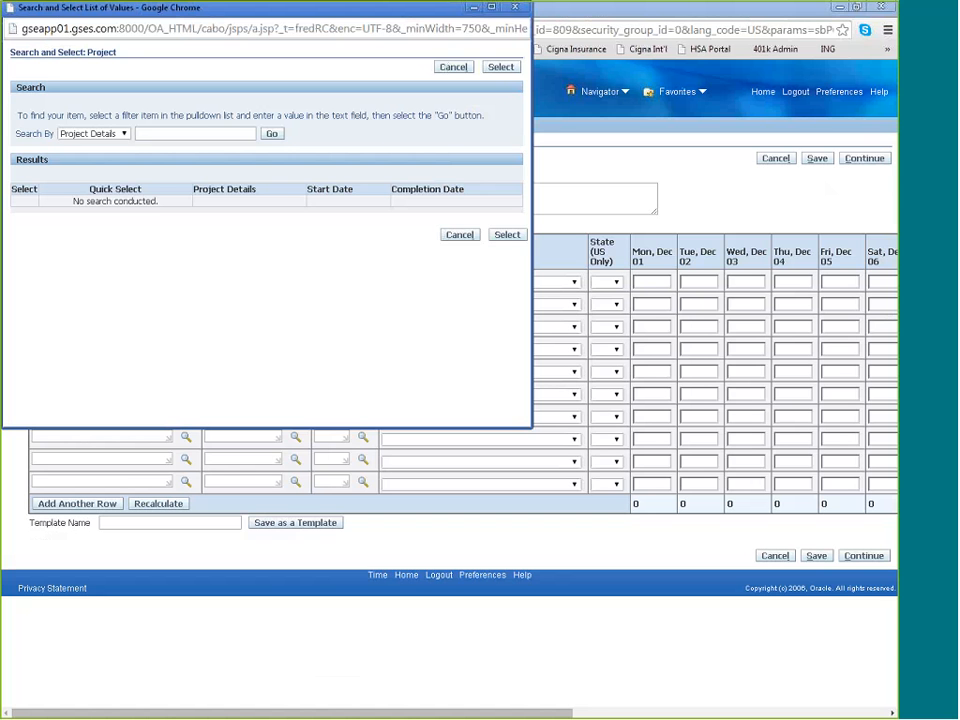
{"action": "left_click", "coordinate": [233, 134]}
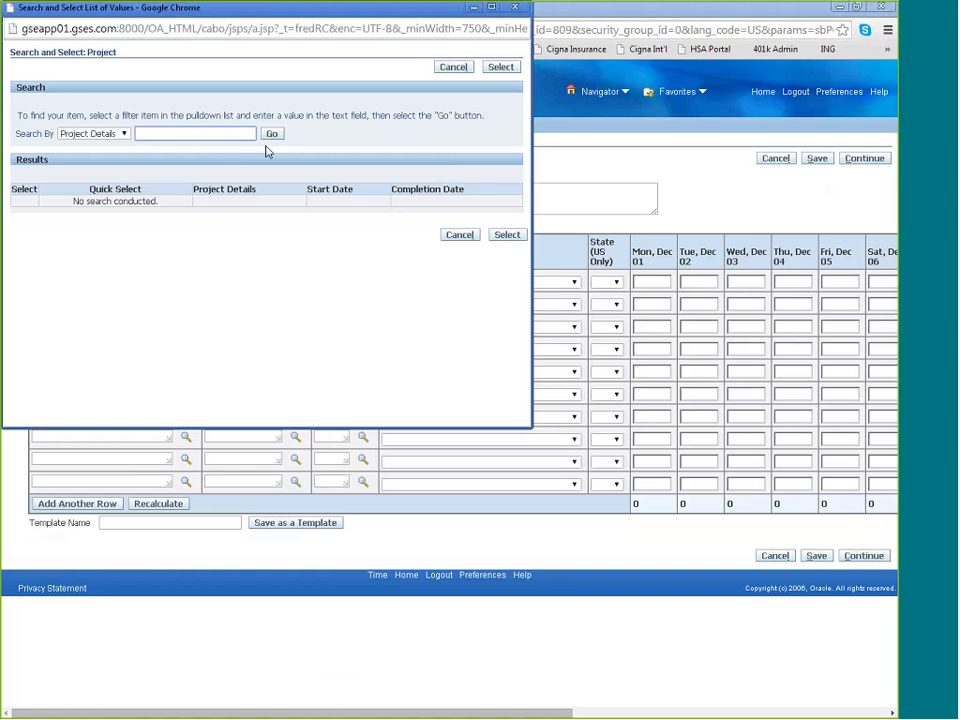
{"action": "left_click", "coordinate": [271, 136]}
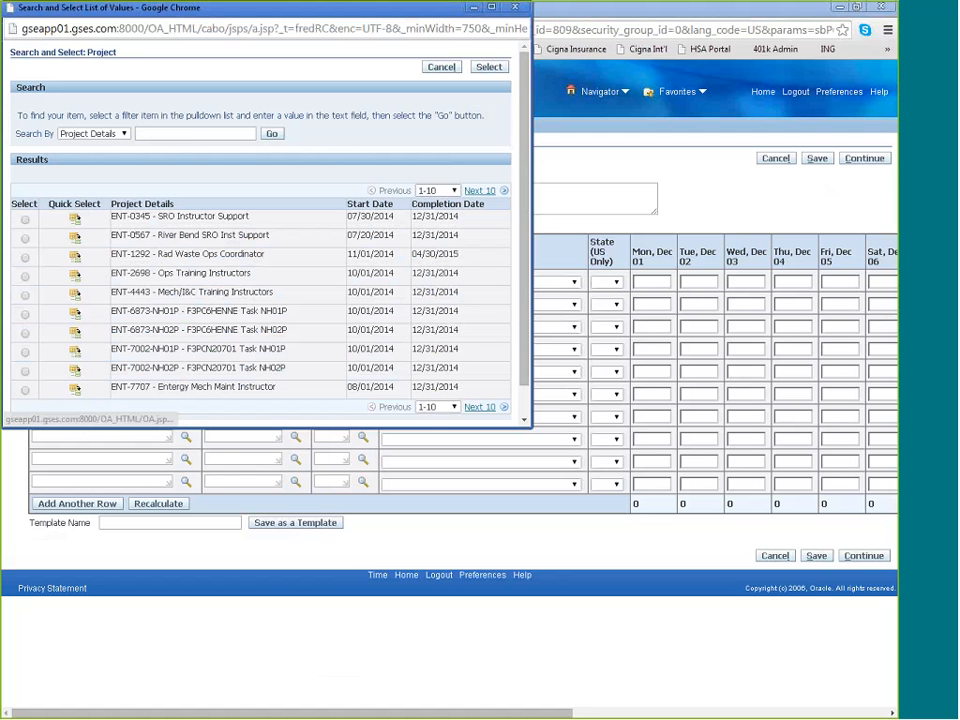
Search the project details for wlf and assign WLF-9786 - Wolf Creek ILT Instructors to the first timecard row
{"action": "left_click", "coordinate": [222, 134]}
{"action": "type", "text": "wlf"}
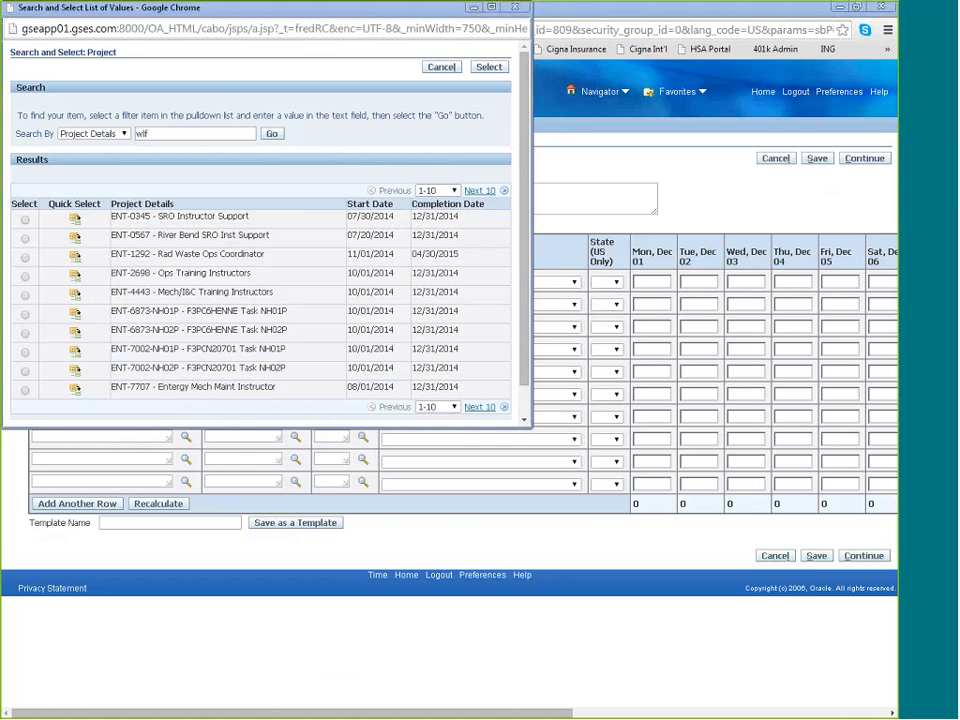
{"action": "key", "text": "alt+Tab"}
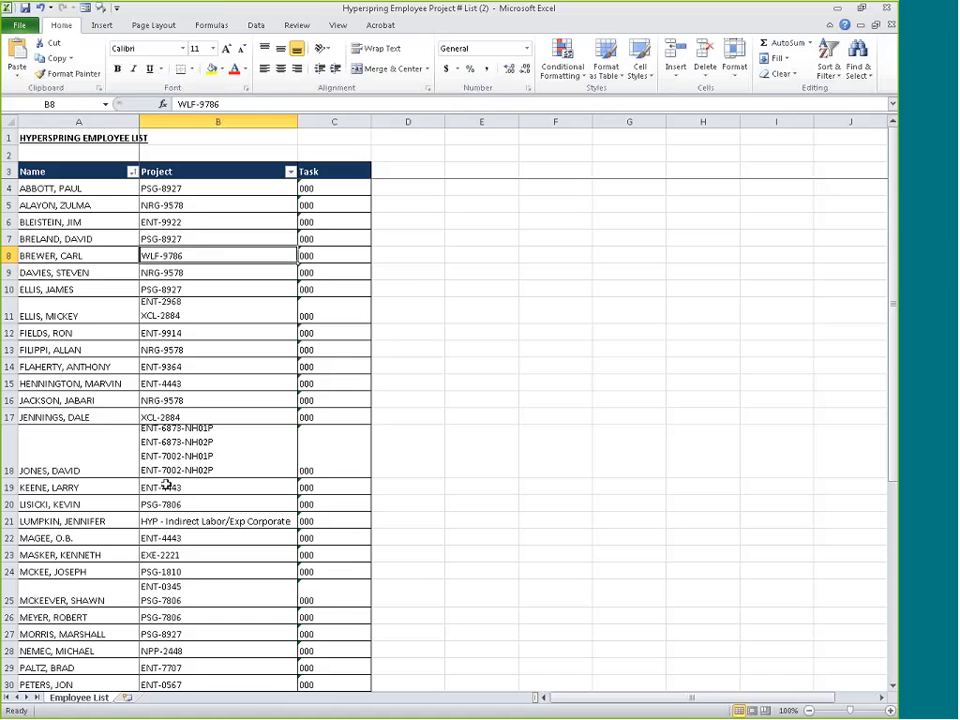
{"action": "key", "text": "alt+Tab"}
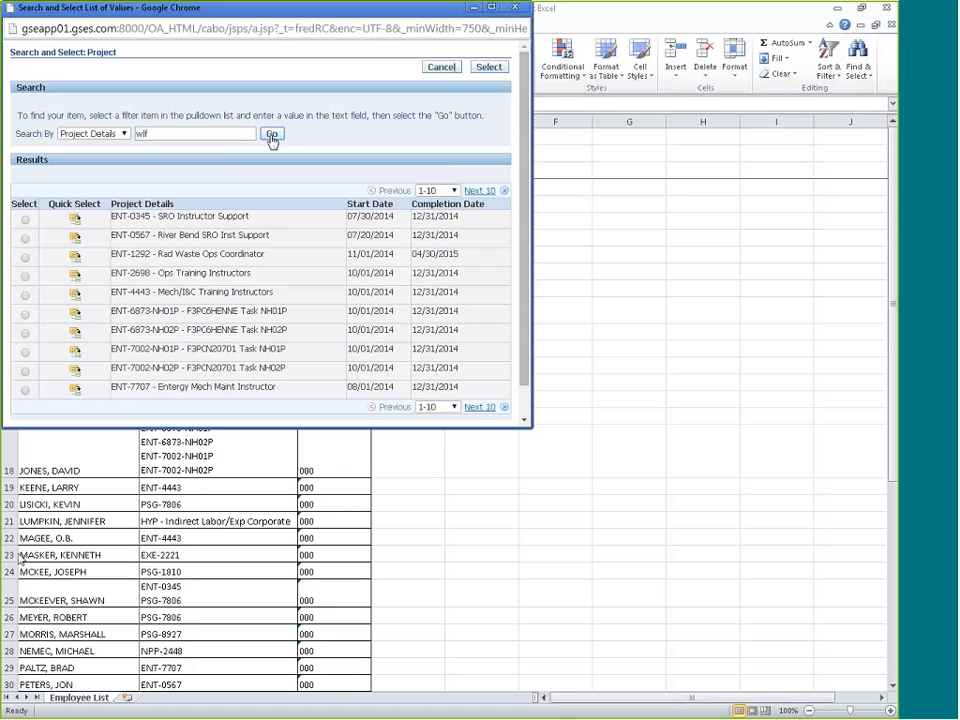
{"action": "left_click", "coordinate": [270, 136]}
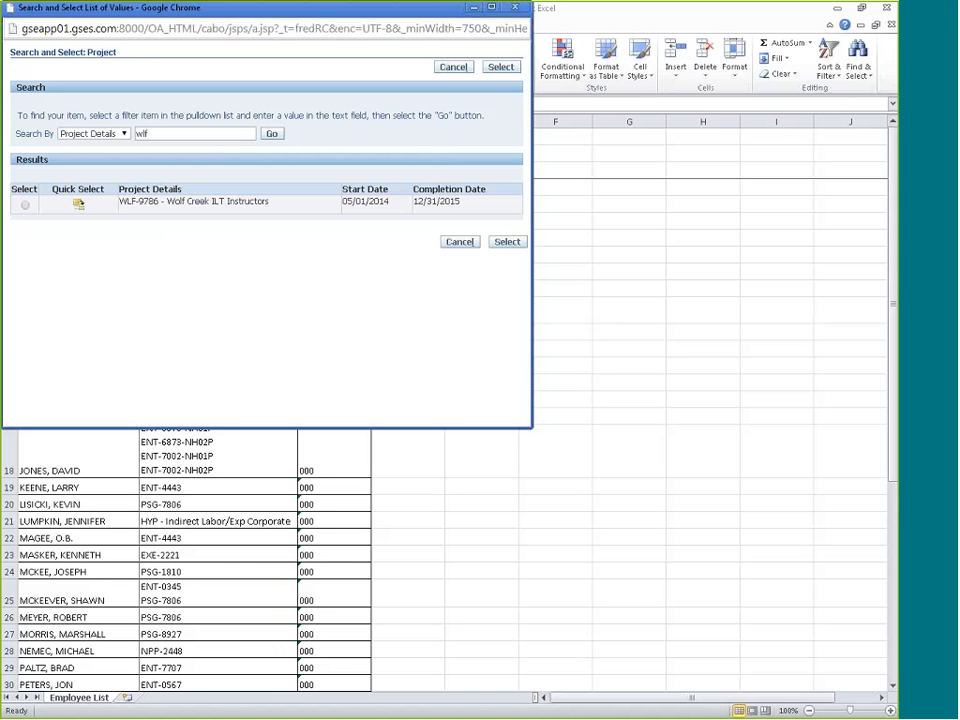
{"action": "left_click", "coordinate": [27, 206]}
{"action": "left_click", "coordinate": [80, 207]}
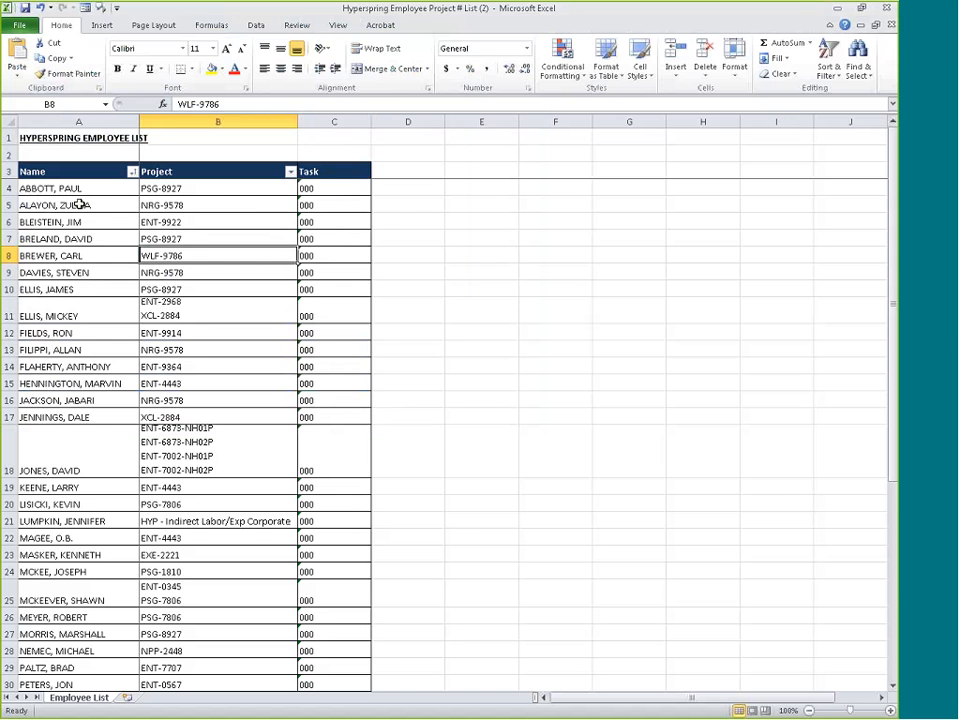
{"action": "key", "text": "alt+Tab"}
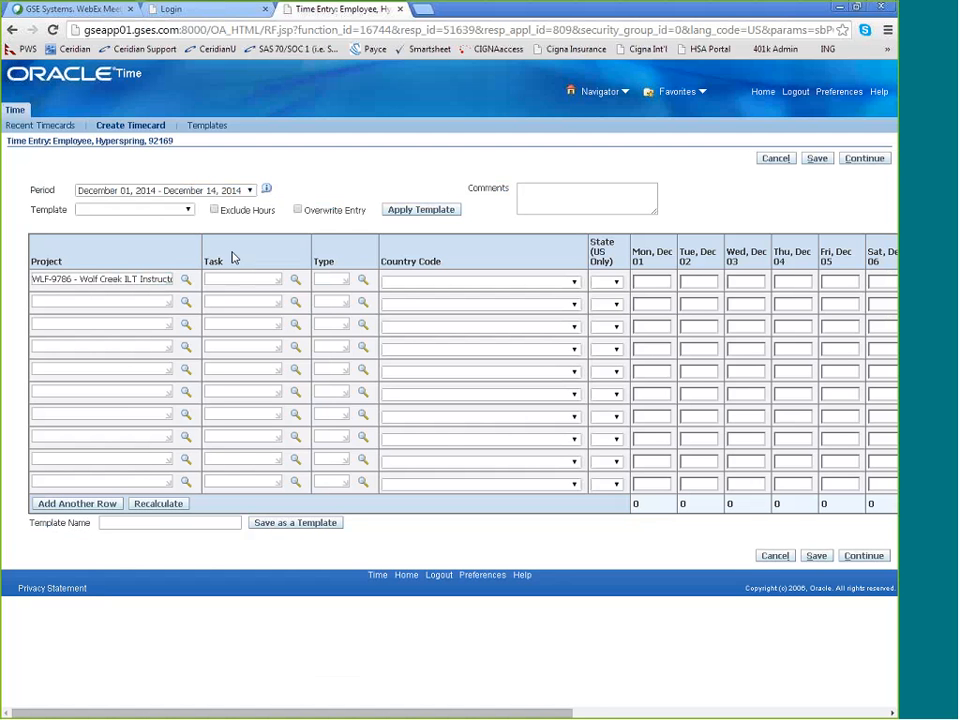
List the tasks for the first row's project and assign the task 000-Billable
{"action": "left_click", "coordinate": [295, 281]}
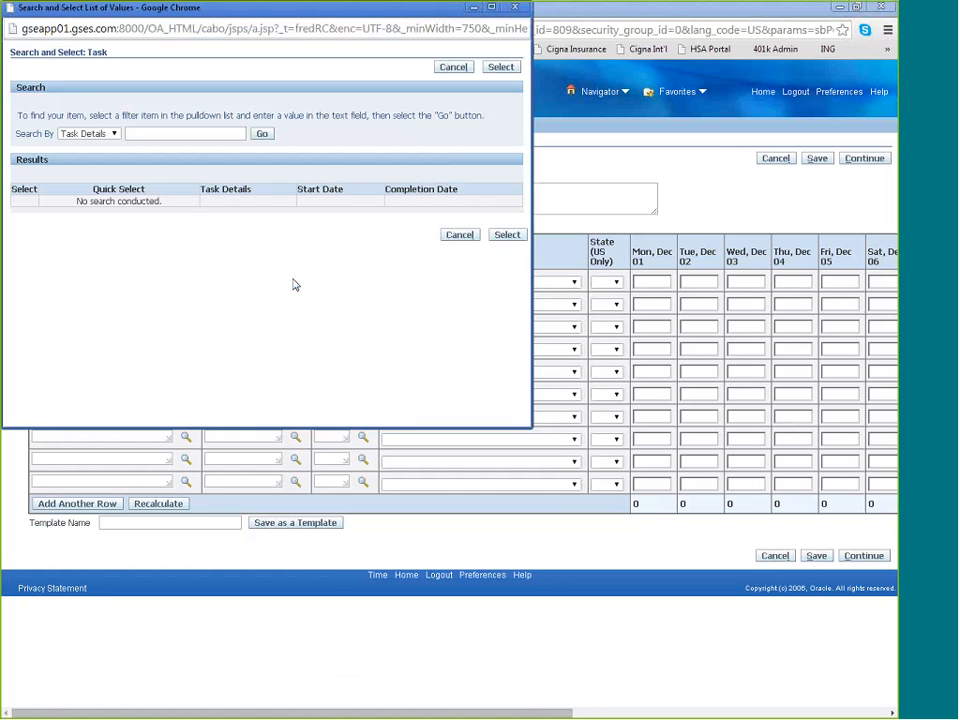
{"action": "left_click", "coordinate": [261, 134]}
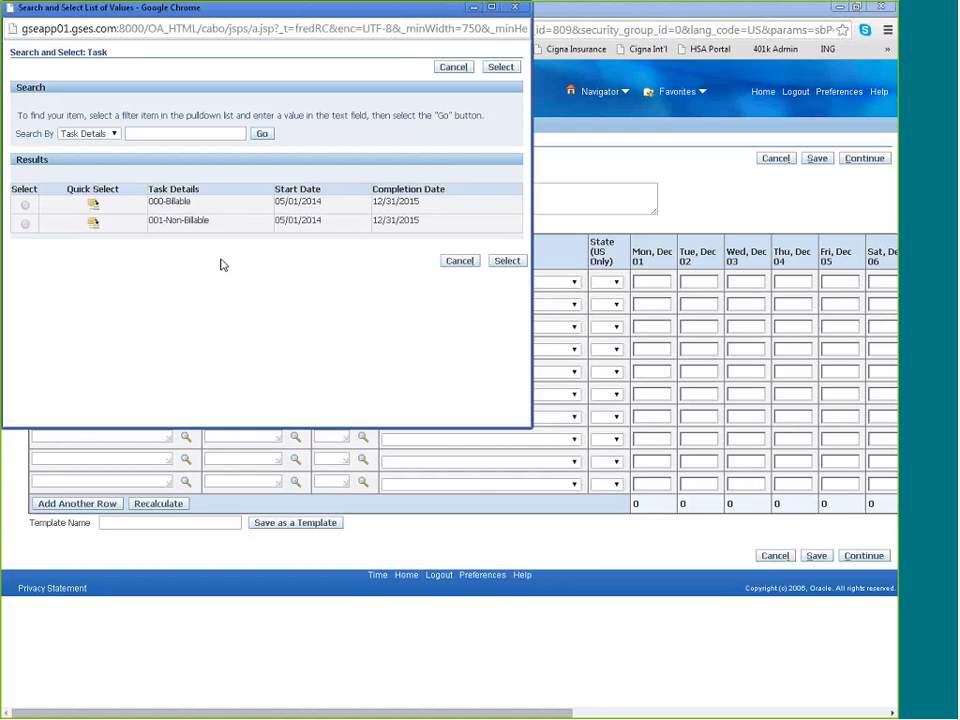
{"action": "left_click", "coordinate": [94, 209]}
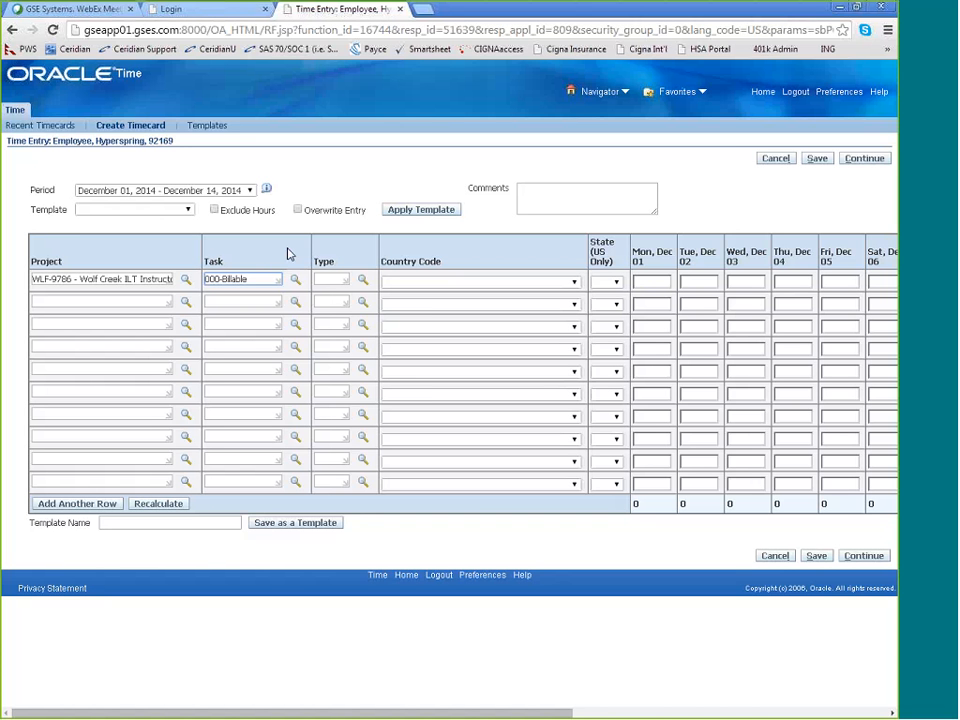
List the available hour types for the first timecard row and set its type to Labor
{"action": "left_click", "coordinate": [363, 280]}
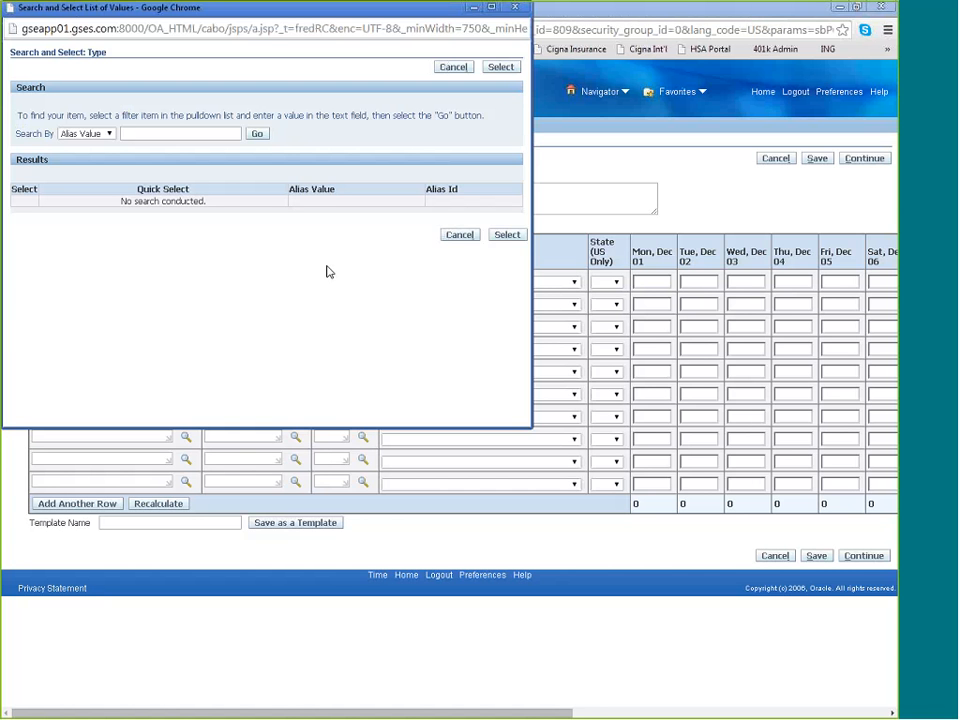
{"action": "left_click", "coordinate": [258, 134]}
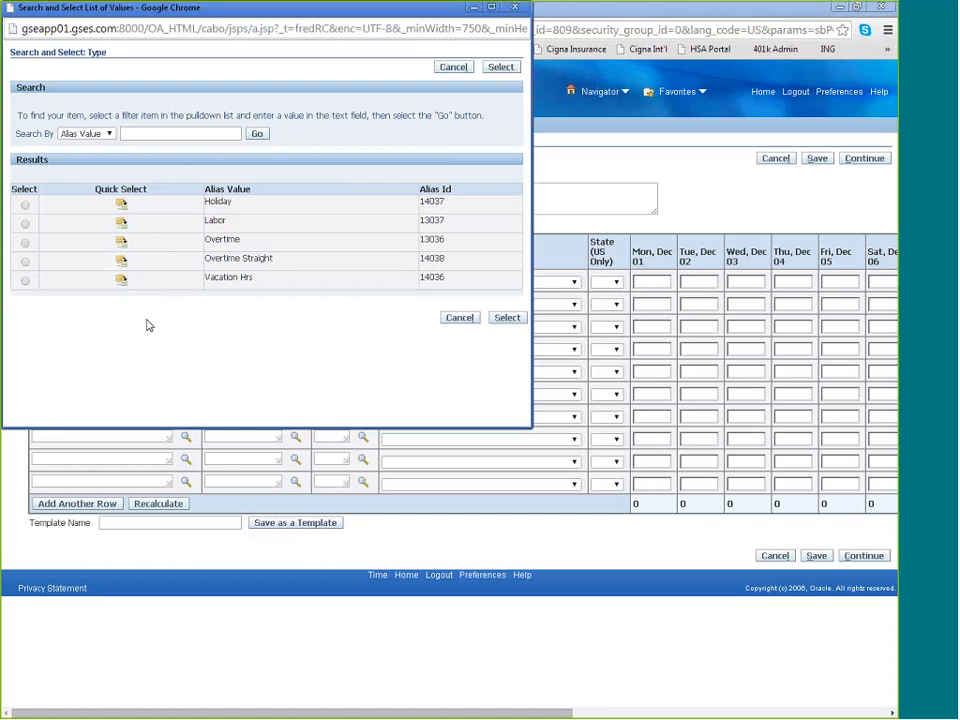
{"action": "left_click", "coordinate": [121, 222]}
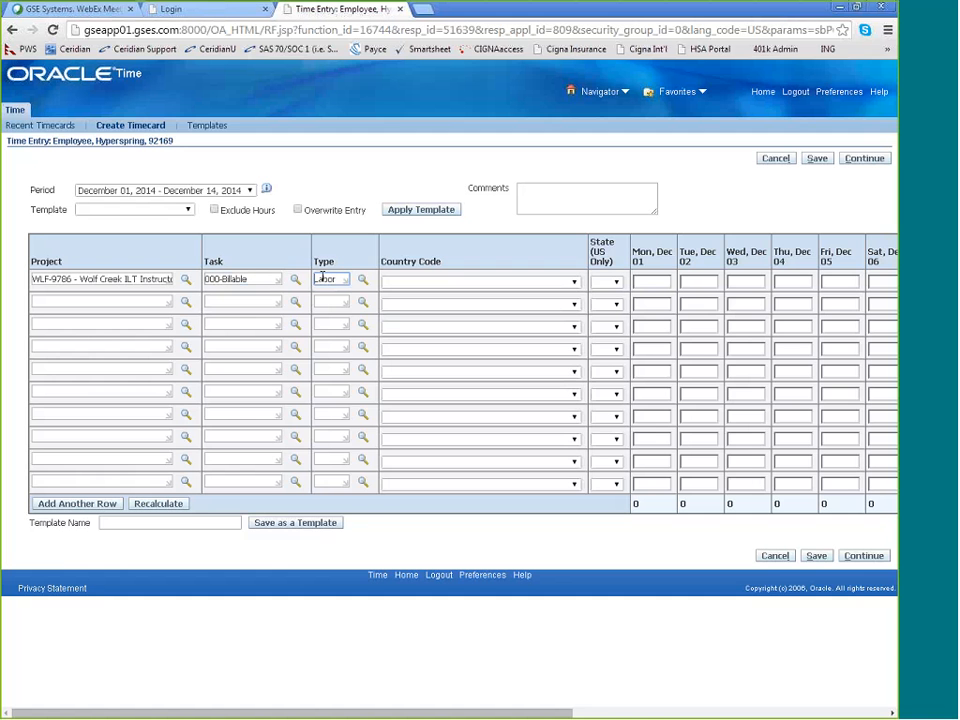
Set the first timecard row's country code to United States and its state to AL
{"action": "left_click", "coordinate": [574, 283]}
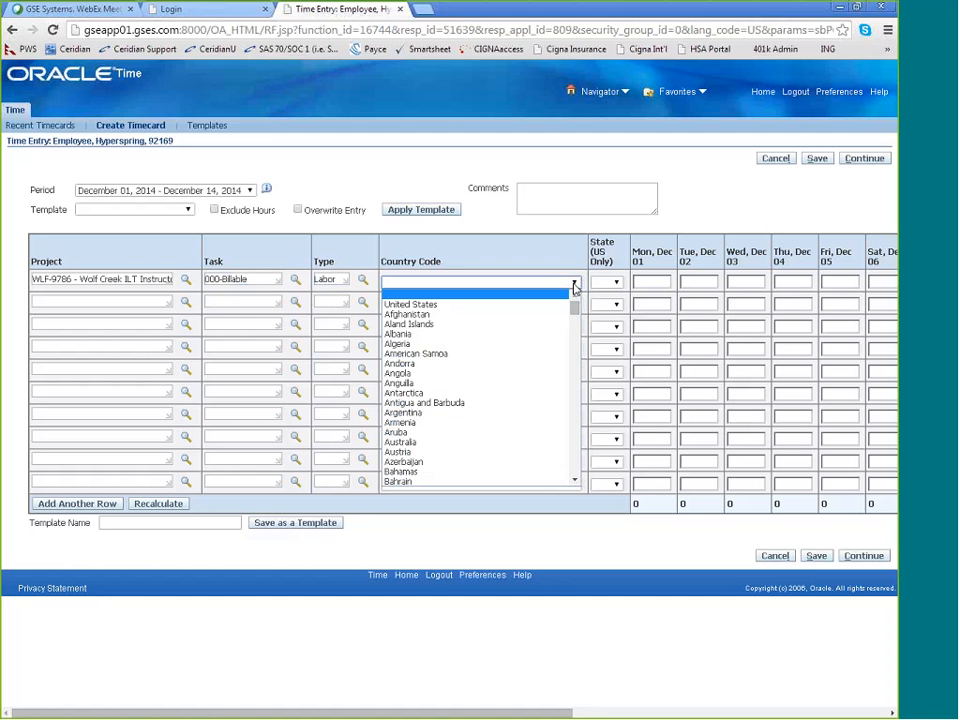
{"action": "left_click", "coordinate": [428, 304]}
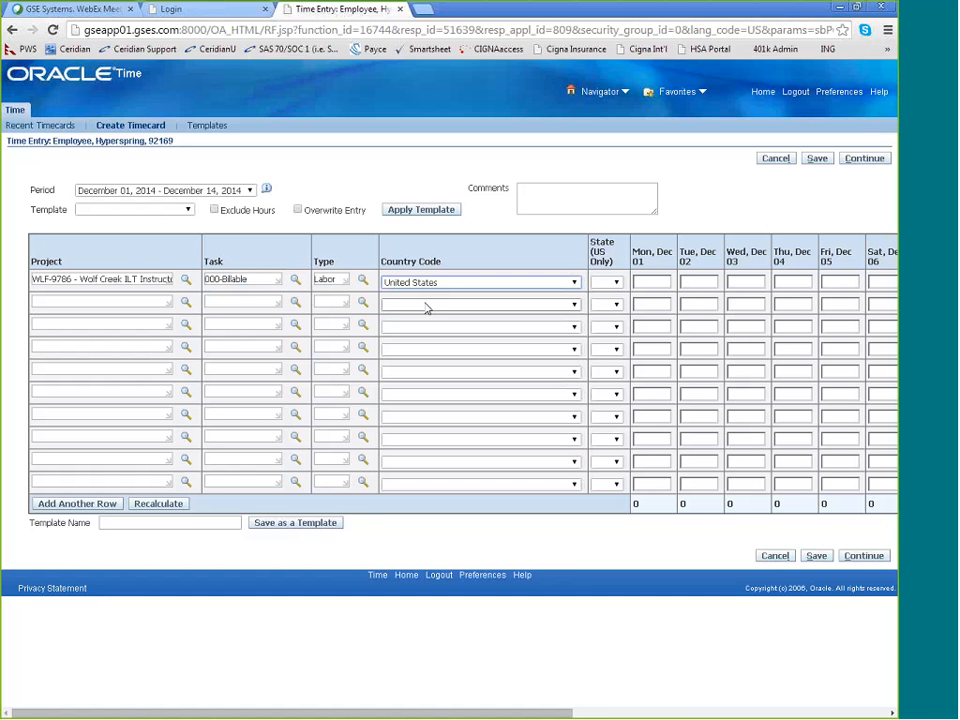
{"action": "left_click", "coordinate": [601, 286]}
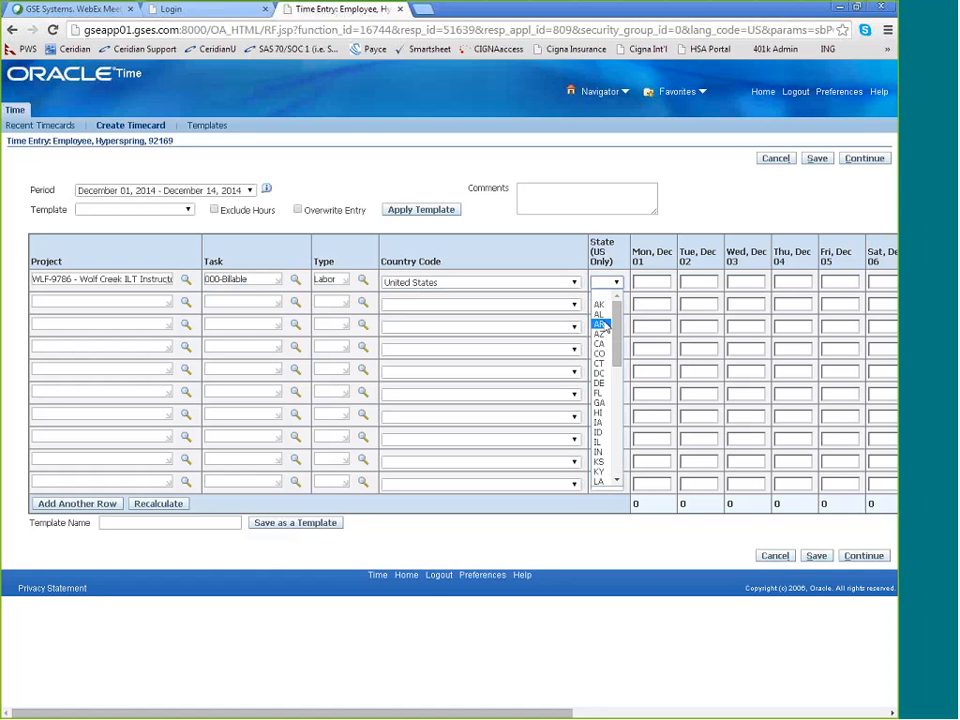
{"action": "left_click", "coordinate": [605, 313]}
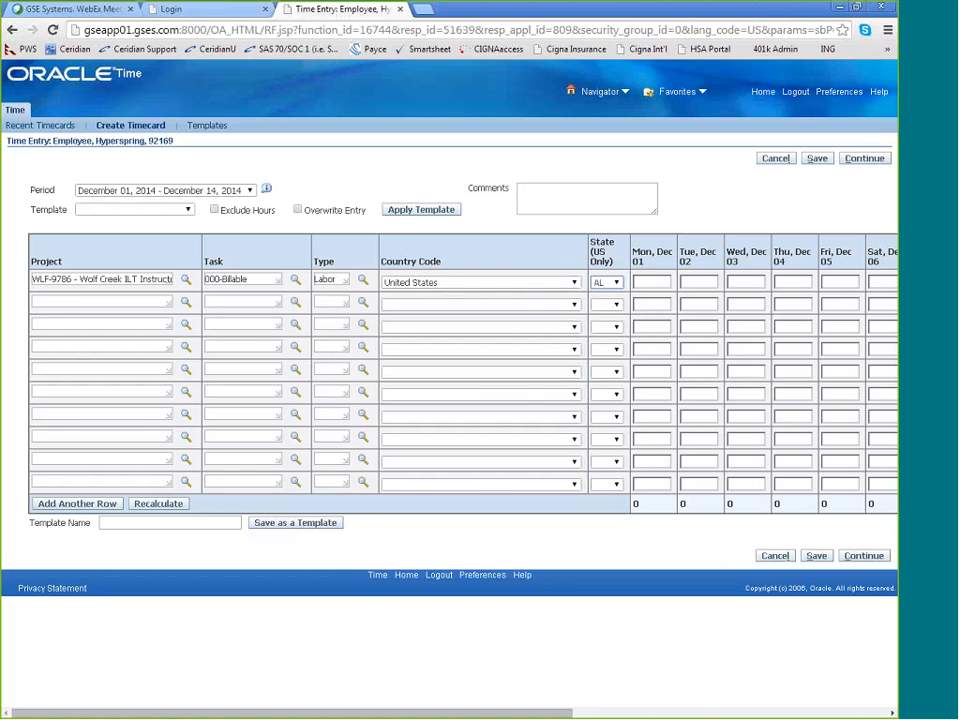
Enter 8 hours in the first row for each weekday from Mon, Dec 01 through Fri, Dec 05
{"action": "left_click_drag", "start_coordinate": [486, 714], "coordinate": [618, 714]}
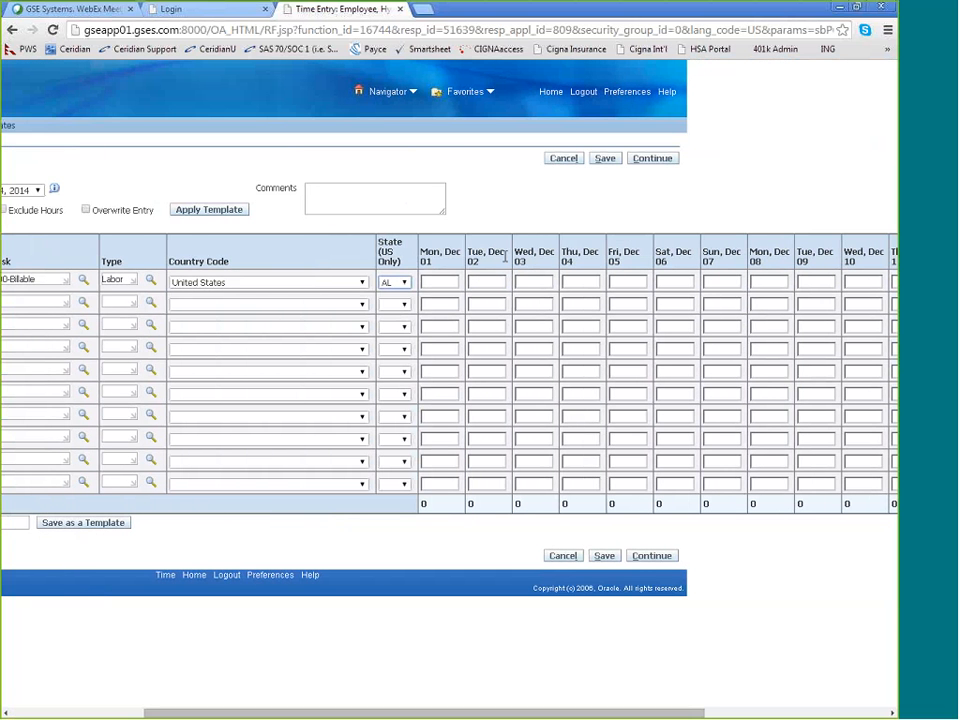
{"action": "left_click", "coordinate": [453, 281]}
{"action": "type", "text": "8"}
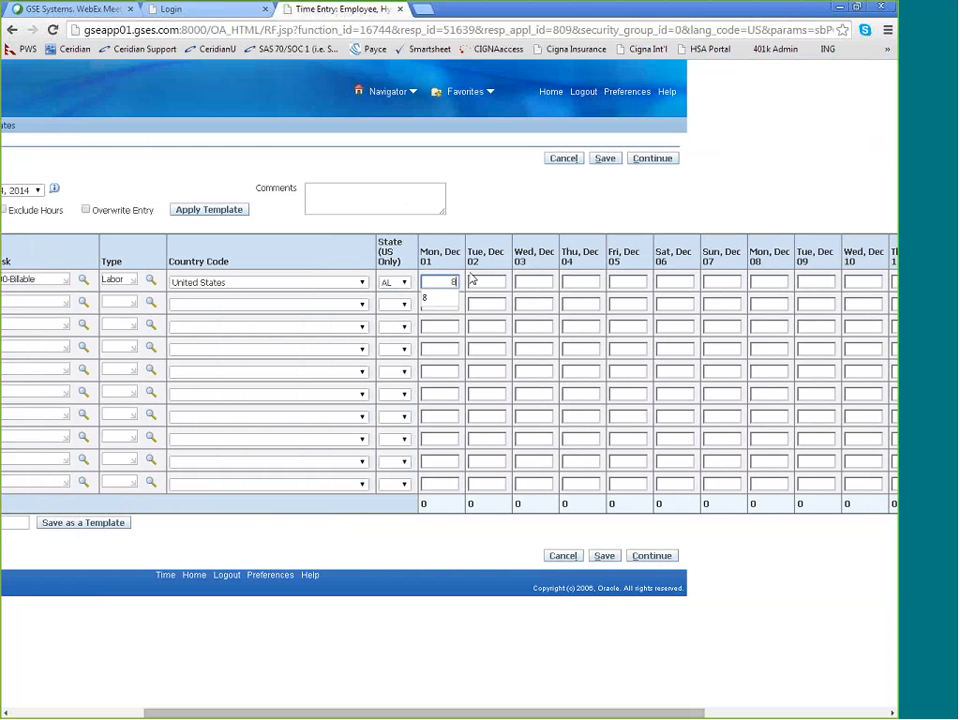
{"action": "left_click", "coordinate": [473, 281]}
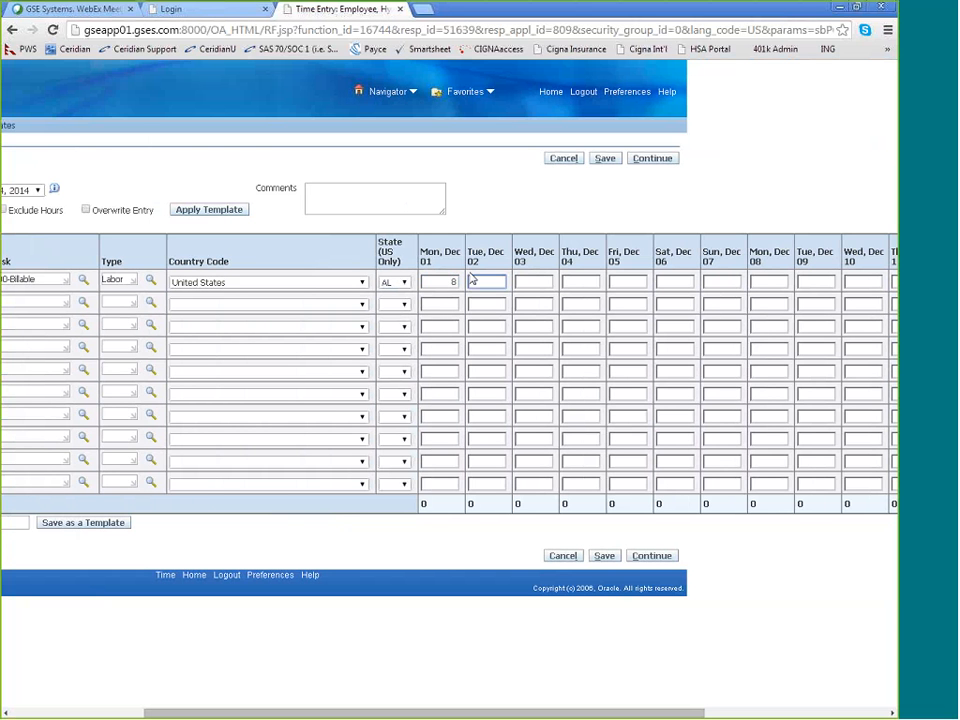
{"action": "type", "text": "8"}
{"action": "key", "text": "Tab"}
{"action": "type", "text": "8"}
{"action": "key", "text": "Tab"}
{"action": "type", "text": "8"}
{"action": "key", "text": "Tab"}
Enter 8 hours in the first row for each day from Mon, Dec 08 through Sun, Dec 14
{"action": "type", "text": "8"}
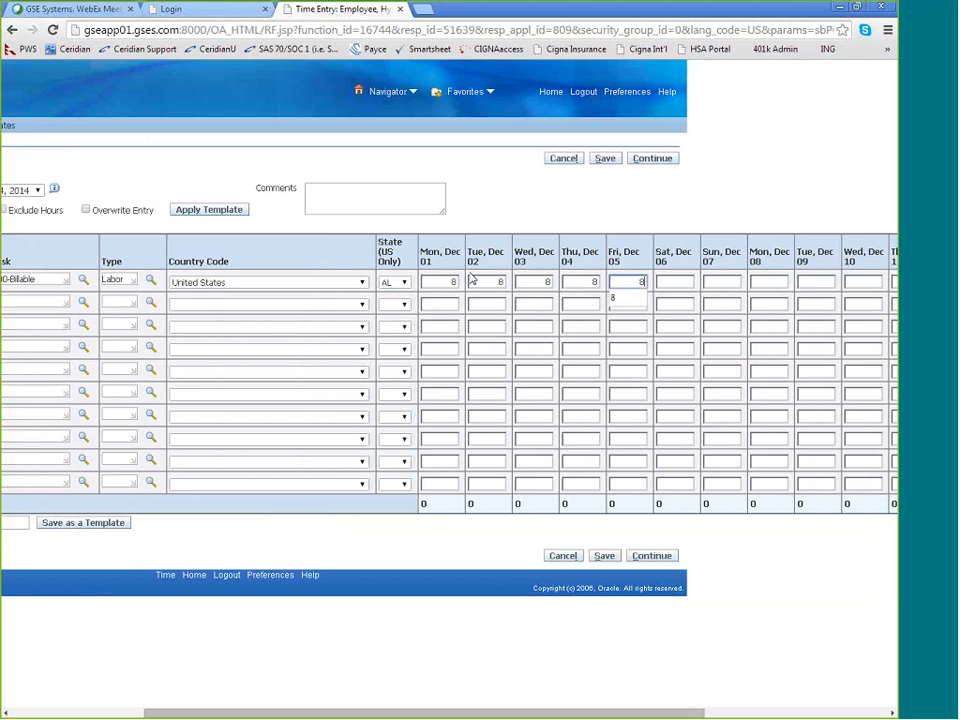
{"action": "key", "text": "Tab"}
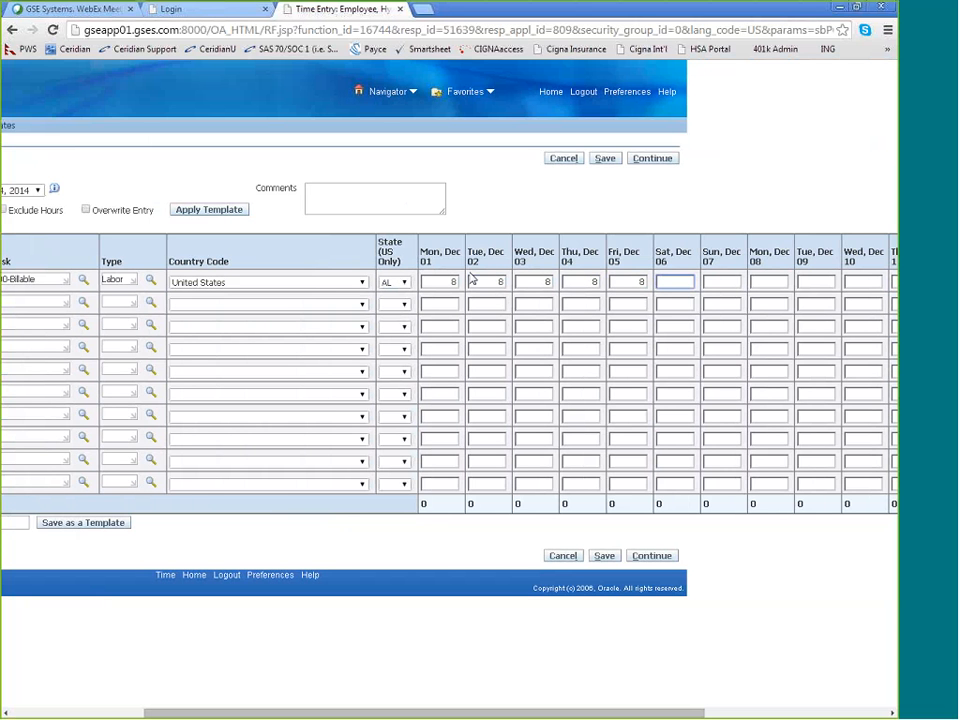
{"action": "key", "text": "Tab"}
{"action": "key", "text": "Tab"}
{"action": "type", "text": "8"}
{"action": "key", "text": "Tab"}
{"action": "scroll", "coordinate": [477, 609], "scroll_direction": "right", "scroll_amount": 3}
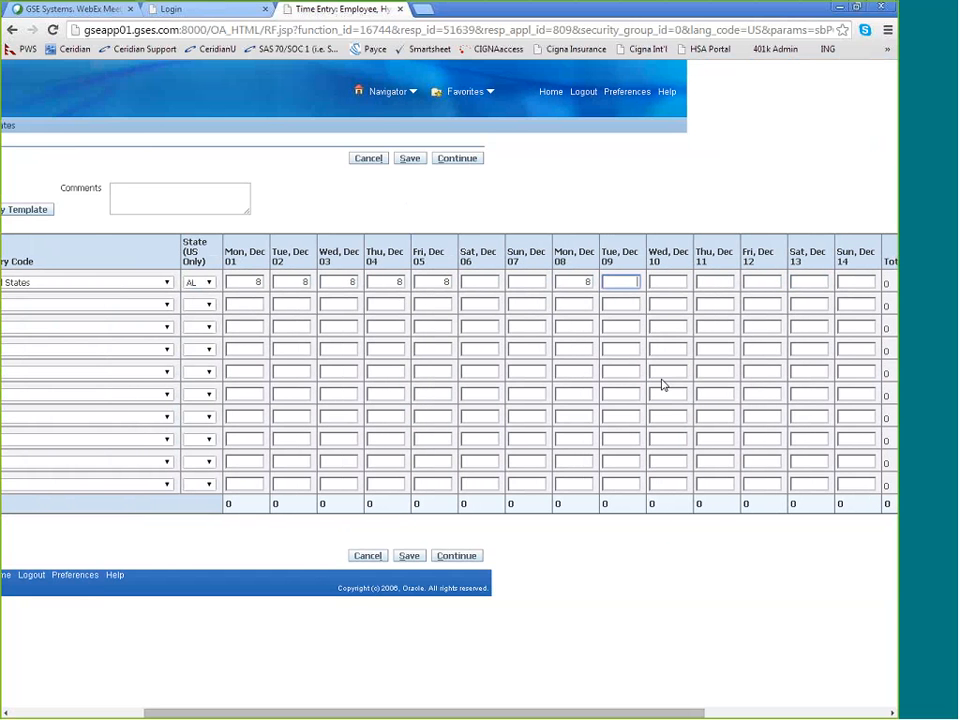
{"action": "type", "text": "8"}
{"action": "key", "text": "Tab"}
{"action": "type", "text": "8"}
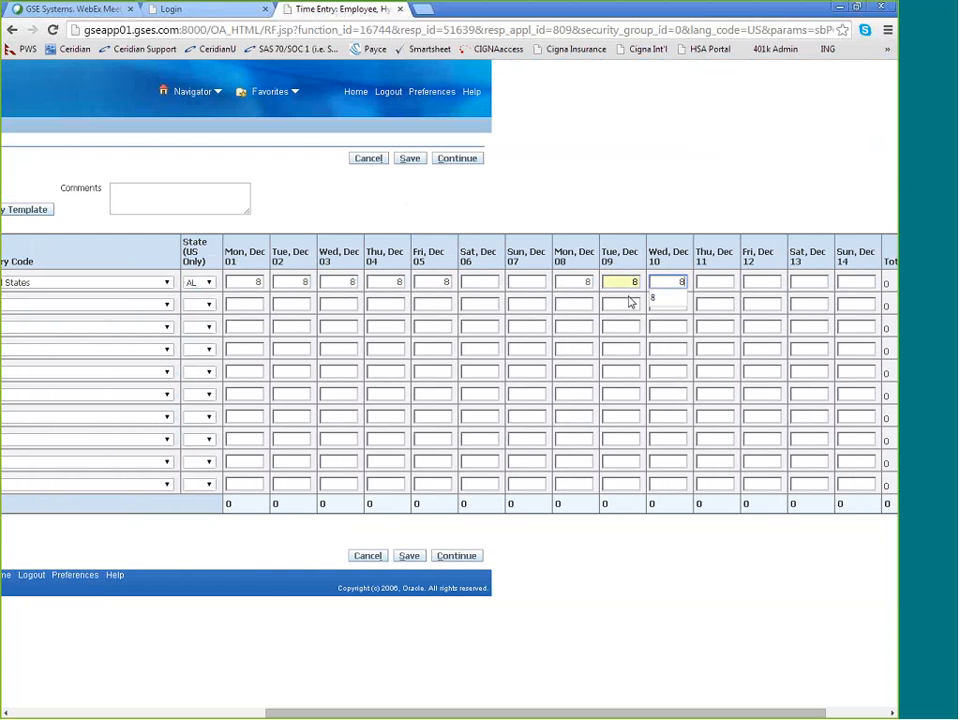
{"action": "key", "text": "Tab"}
{"action": "type", "text": "8"}
{"action": "key", "text": "Tab"}
{"action": "type", "text": "8"}
{"action": "key", "text": "Tab"}
{"action": "type", "text": "8\t8"}
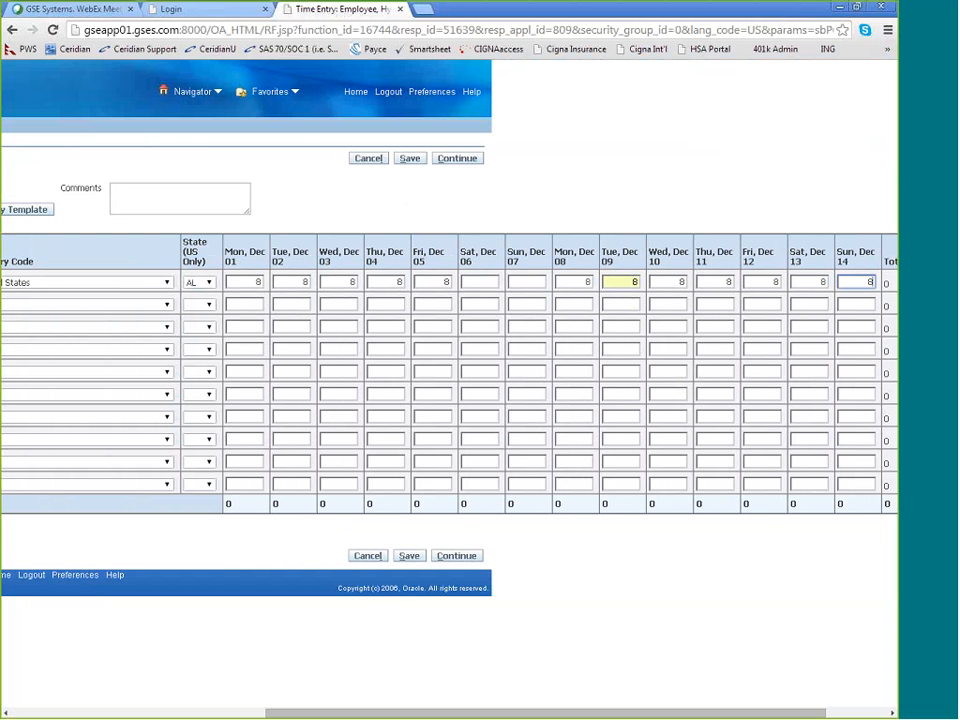
Clear the first row's hours for Sat, Dec 13 and Sun, Dec 14, and save the timecard
{"action": "key", "text": "BackSpace"}
{"action": "key", "text": "shift+Tab"}
{"action": "key", "text": "BackSpace"}
{"action": "key", "text": "shift+Tab"}
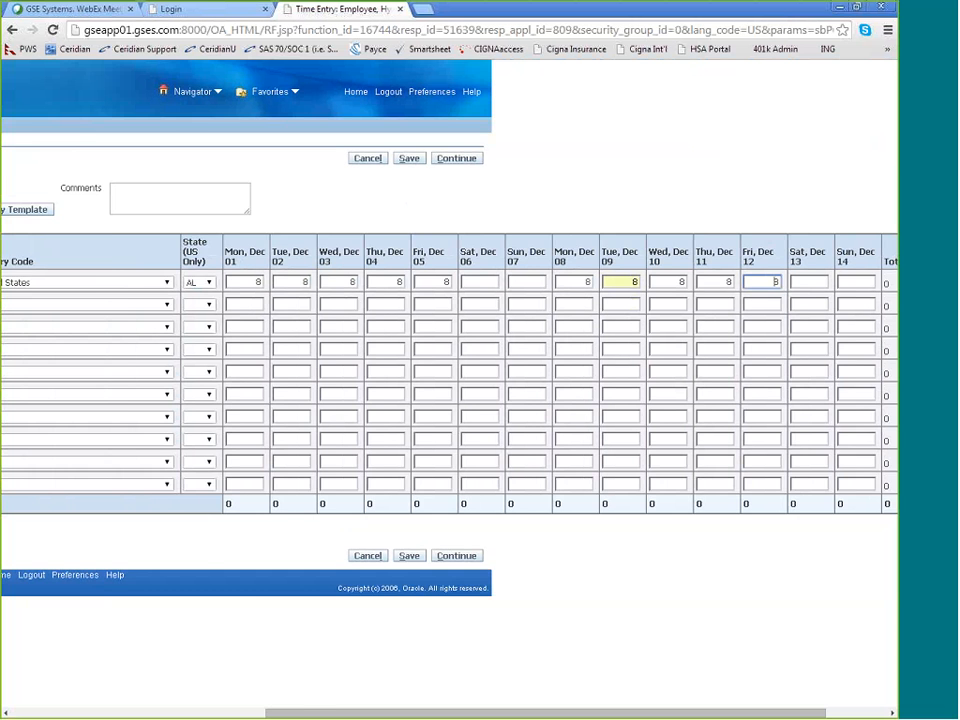
{"action": "scroll", "coordinate": [770, 248], "scroll_direction": "right", "scroll_amount": 1}
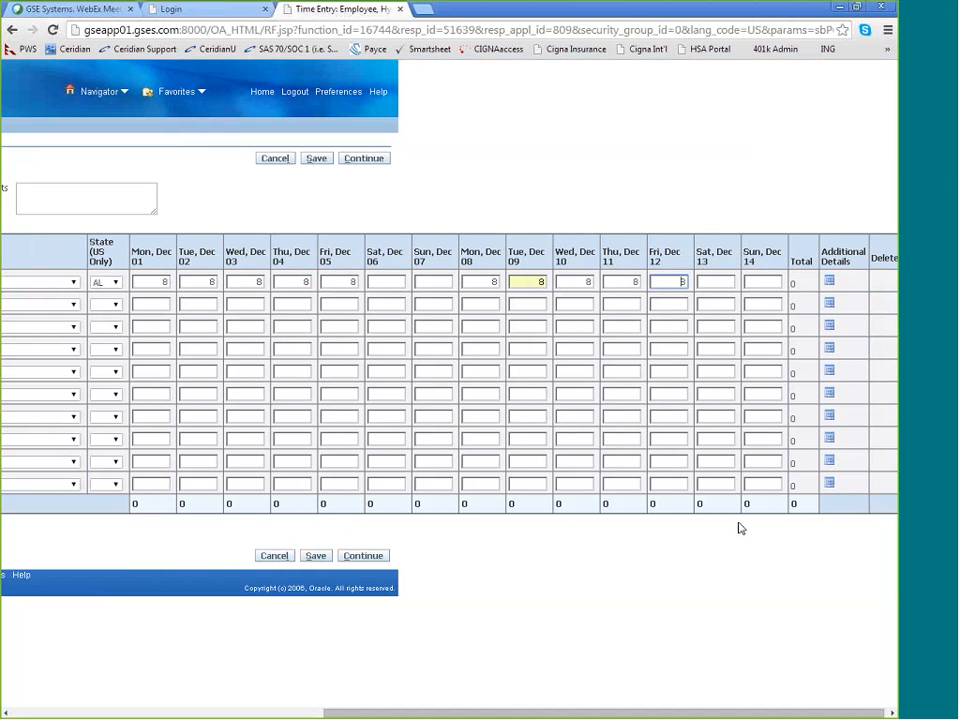
{"action": "left_click", "coordinate": [316, 558]}
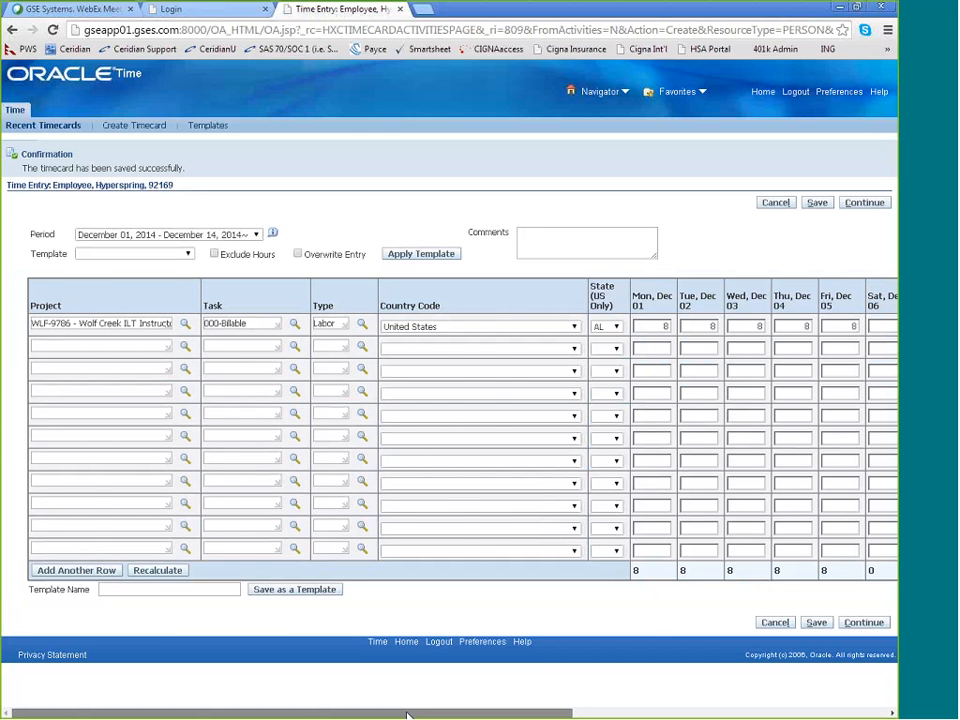
Check the saved timecard's daily hours and total, and continue to its review page
{"action": "scroll", "coordinate": [407, 714], "scroll_direction": "right", "scroll_amount": 5}
{"action": "scroll", "coordinate": [407, 714], "scroll_direction": "right", "scroll_amount": 8}
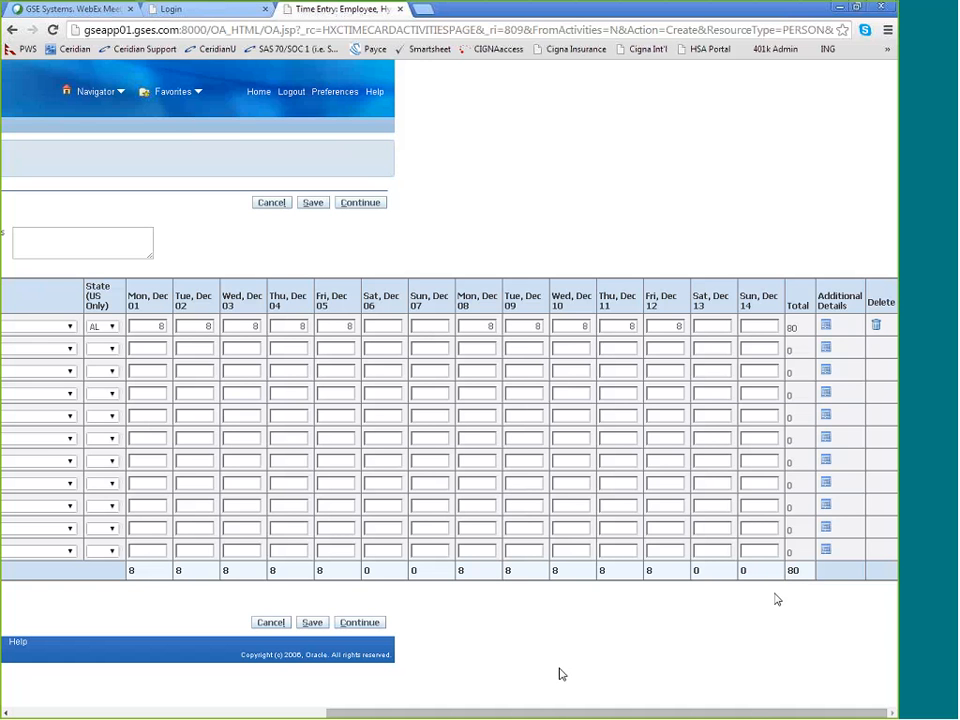
{"action": "left_click_drag", "start_coordinate": [487, 713], "coordinate": [267, 713]}
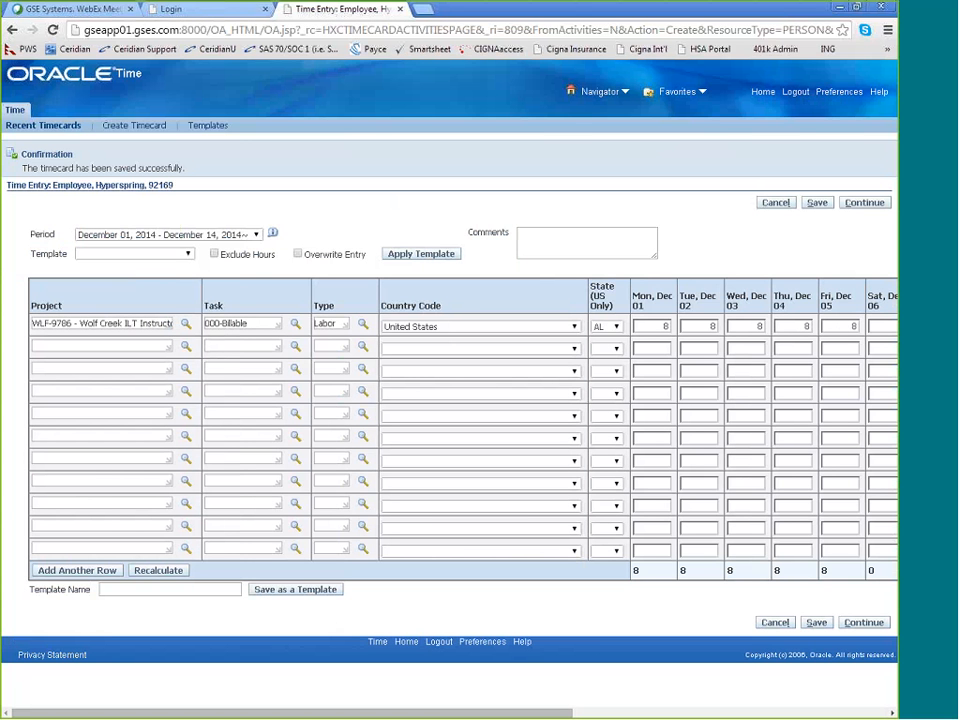
{"action": "left_click", "coordinate": [170, 590]}
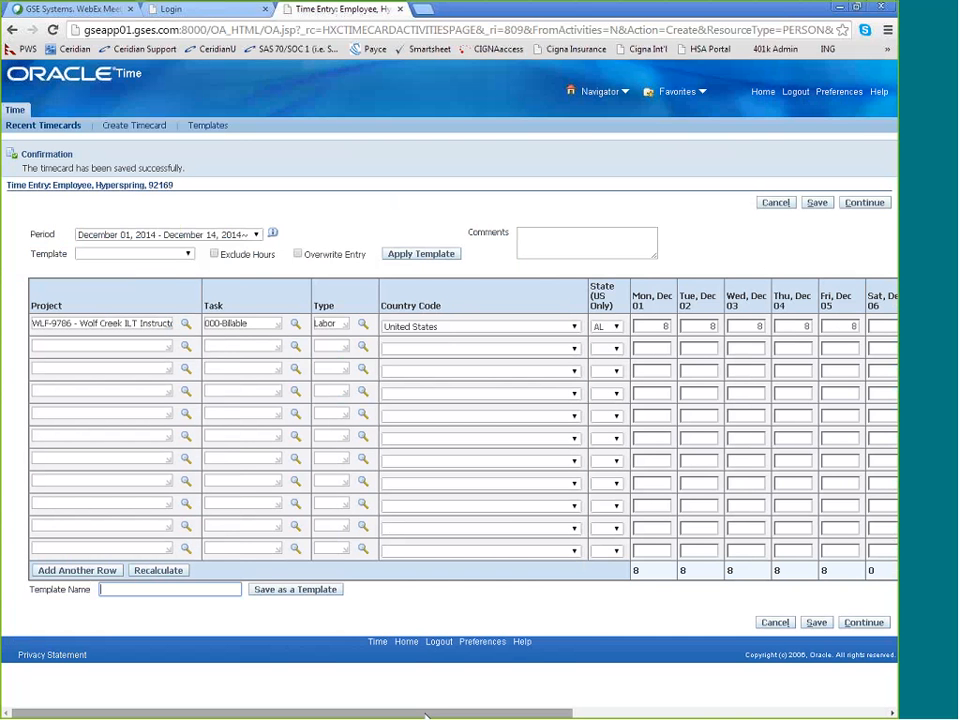
{"action": "left_click_drag", "start_coordinate": [425, 715], "coordinate": [740, 715]}
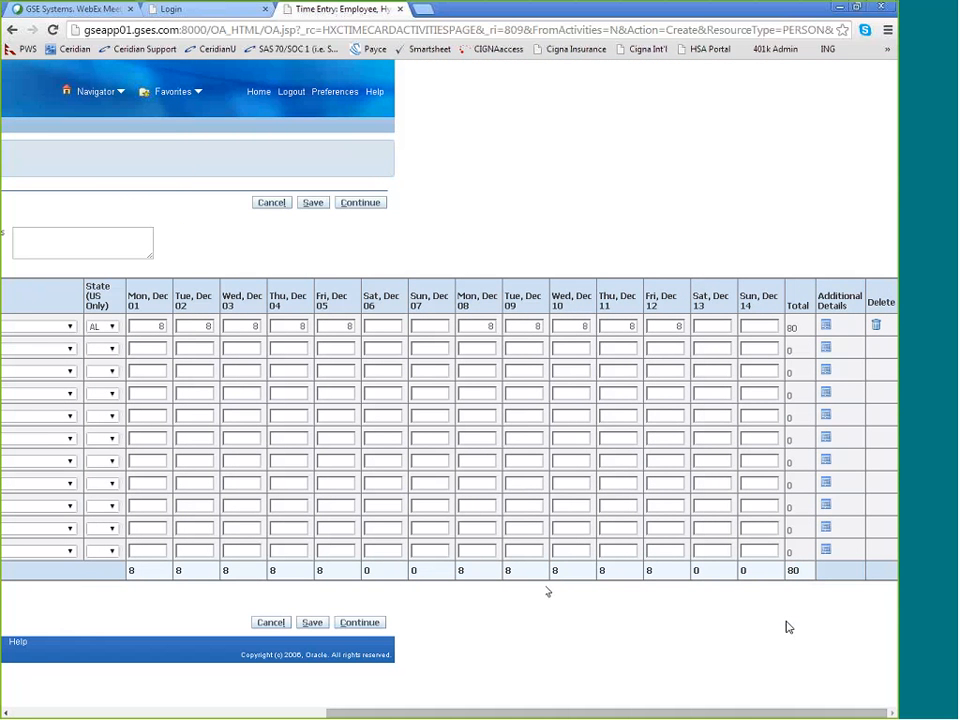
{"action": "left_click", "coordinate": [354, 624]}
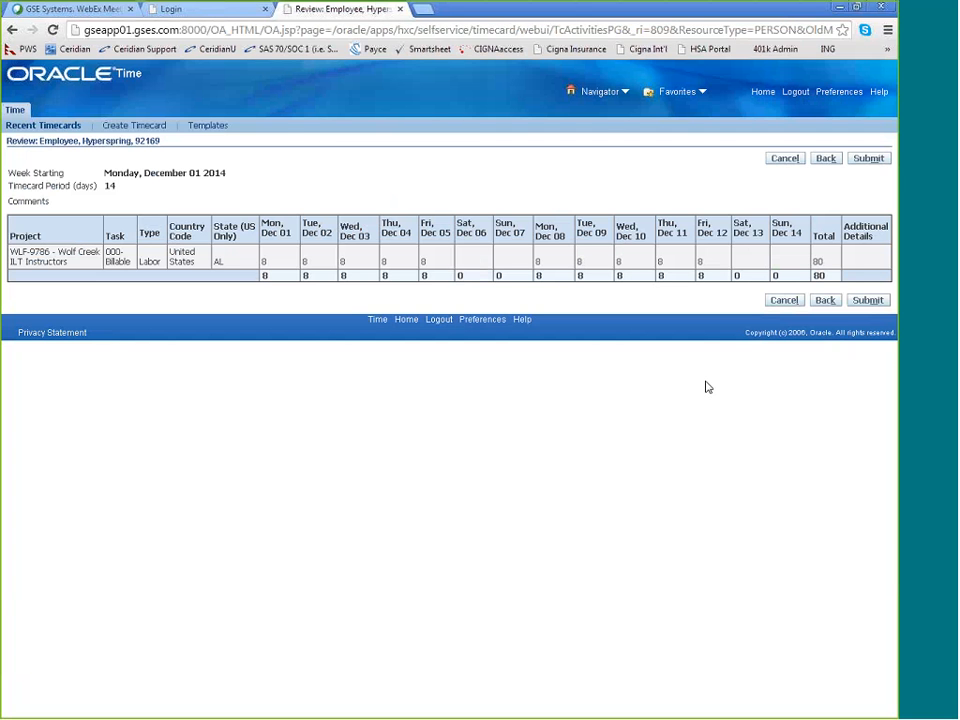
Return to the Oracle home page and open the list of recent timecards
{"action": "left_click", "coordinate": [762, 95]}
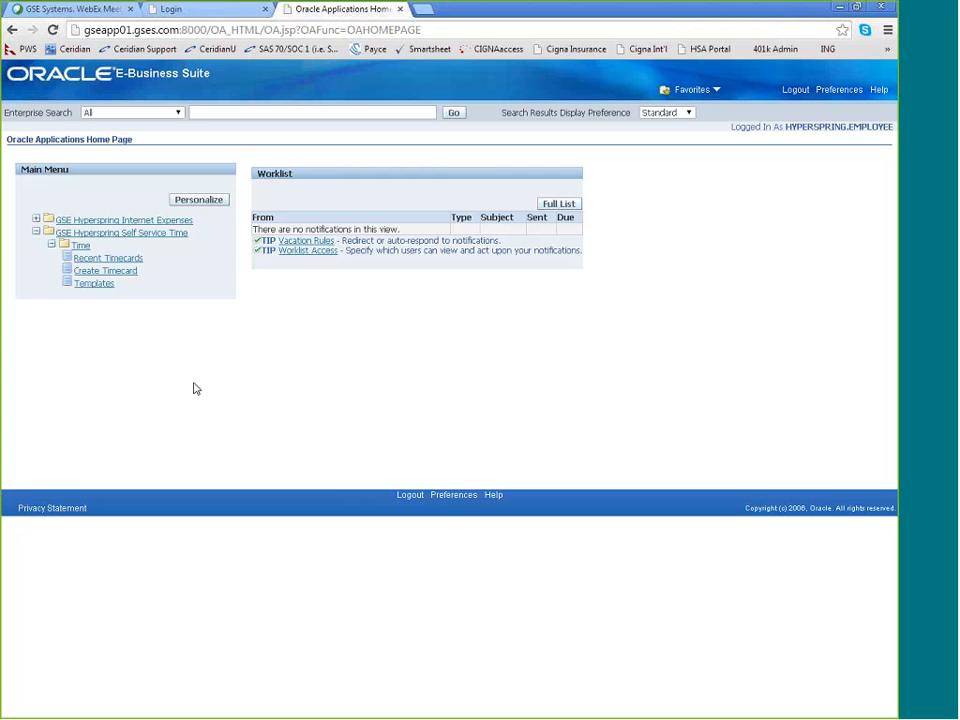
{"action": "left_click", "coordinate": [118, 261]}
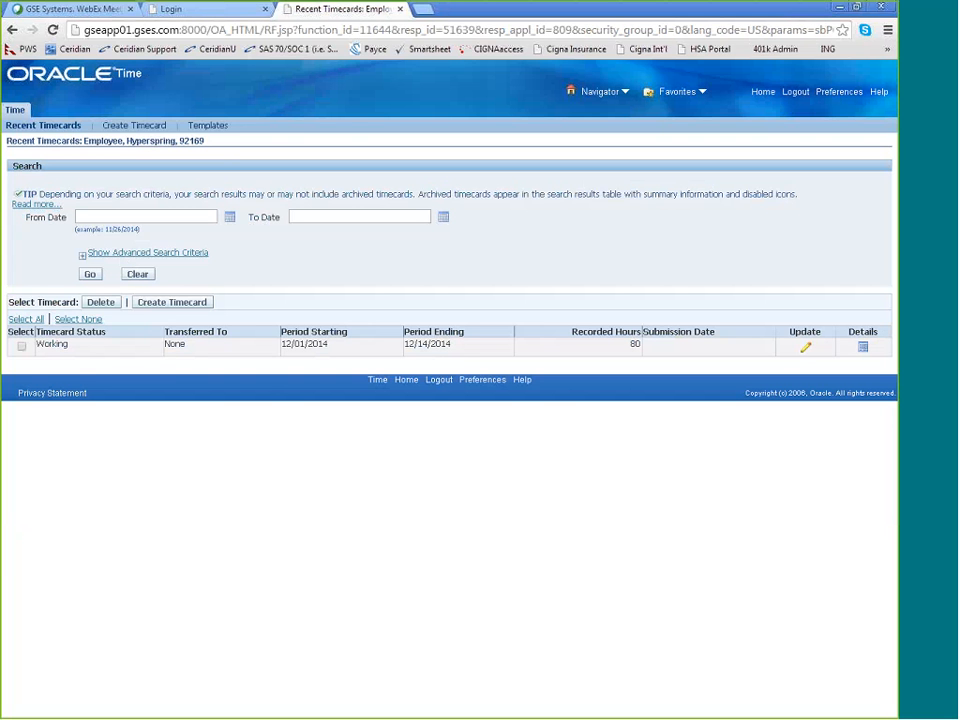
{"action": "left_click", "coordinate": [618, 27]}
{"action": "left_click_drag", "start_coordinate": [24, 355], "coordinate": [80, 359]}
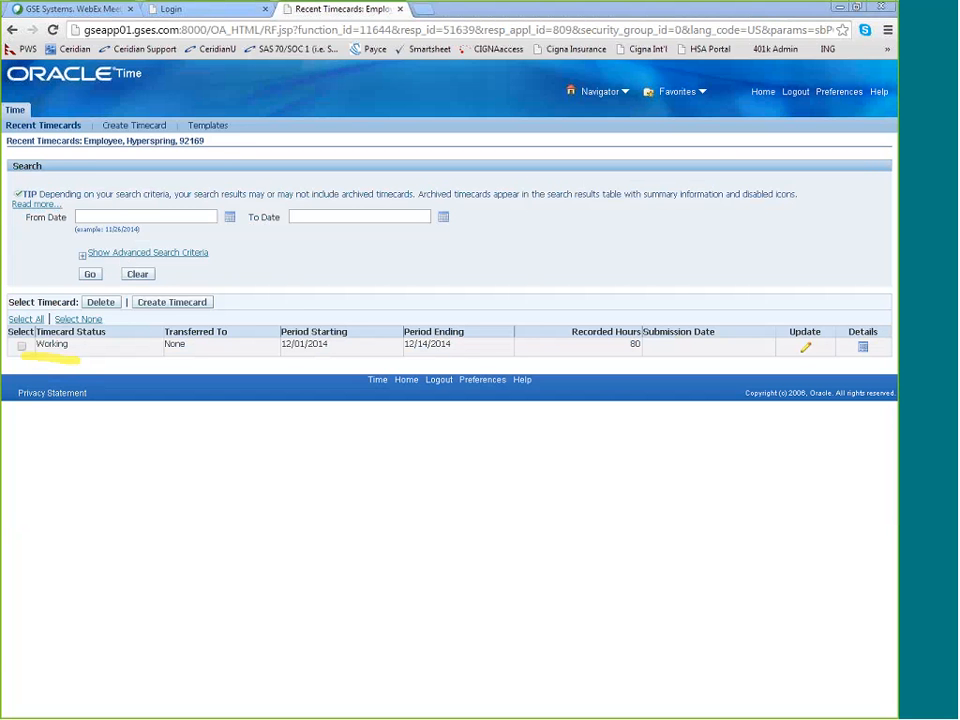
{"action": "mouse_move", "coordinate": [304, 322]}
{"action": "left_mouse_down"}
{"action": "mouse_move", "coordinate": [288, 351]}
{"action": "mouse_move", "coordinate": [476, 349]}
{"action": "mouse_move", "coordinate": [383, 316]}
{"action": "left_mouse_up"}
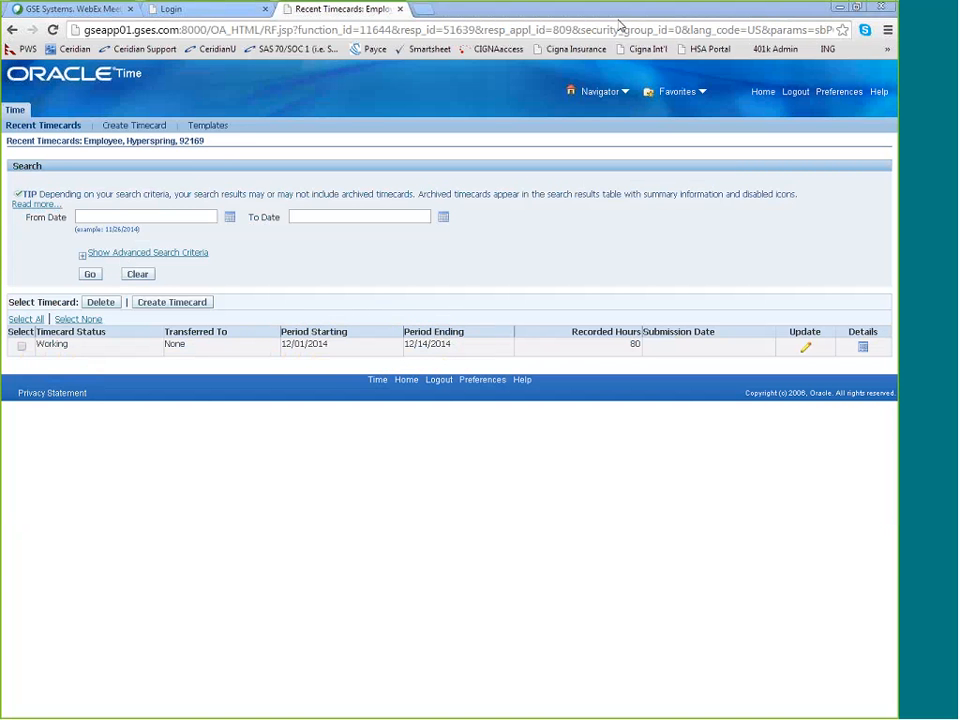
Open the 12/01/2014 to 12/14/2014 timecard for updating, clear the first row's hours for Thu, Dec 04, and save it
{"action": "left_click", "coordinate": [807, 350]}
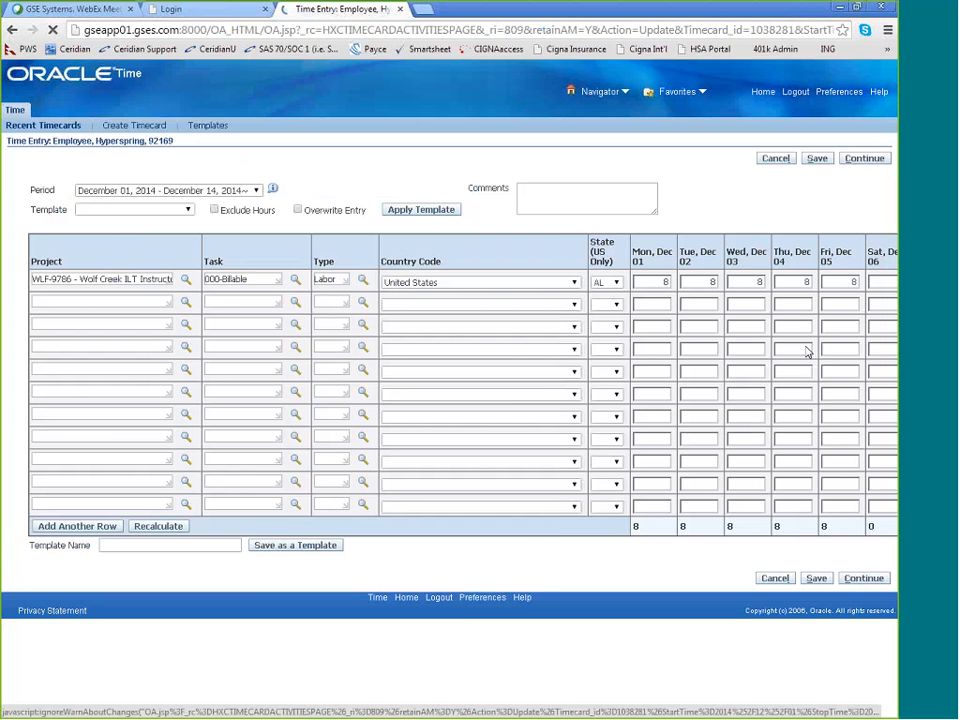
{"action": "scroll", "coordinate": [448, 390], "scroll_direction": "right", "scroll_amount": 1}
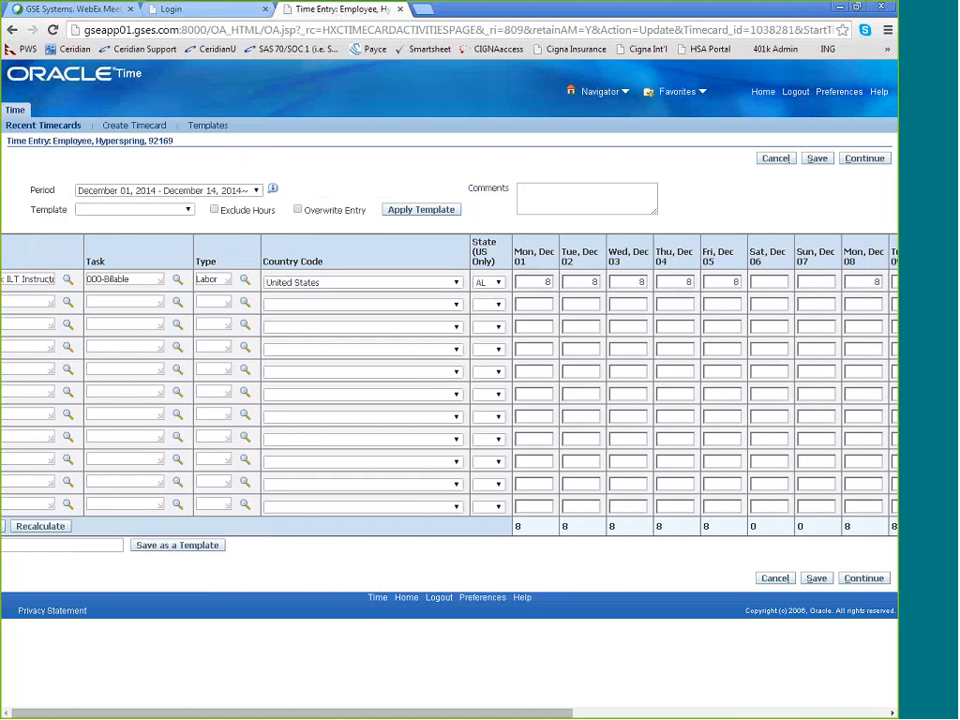
{"action": "scroll", "coordinate": [448, 390], "scroll_direction": "right", "scroll_amount": 2}
{"action": "left_click_drag", "start_coordinate": [530, 283], "coordinate": [552, 283]}
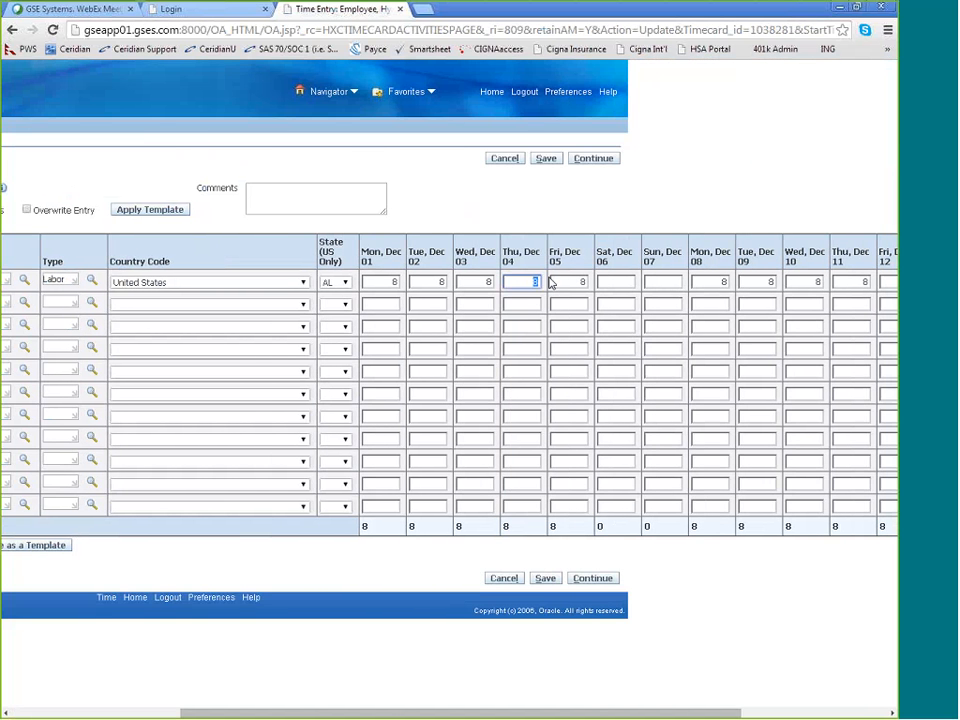
{"action": "key", "text": "BackSpace"}
{"action": "left_click", "coordinate": [546, 579]}
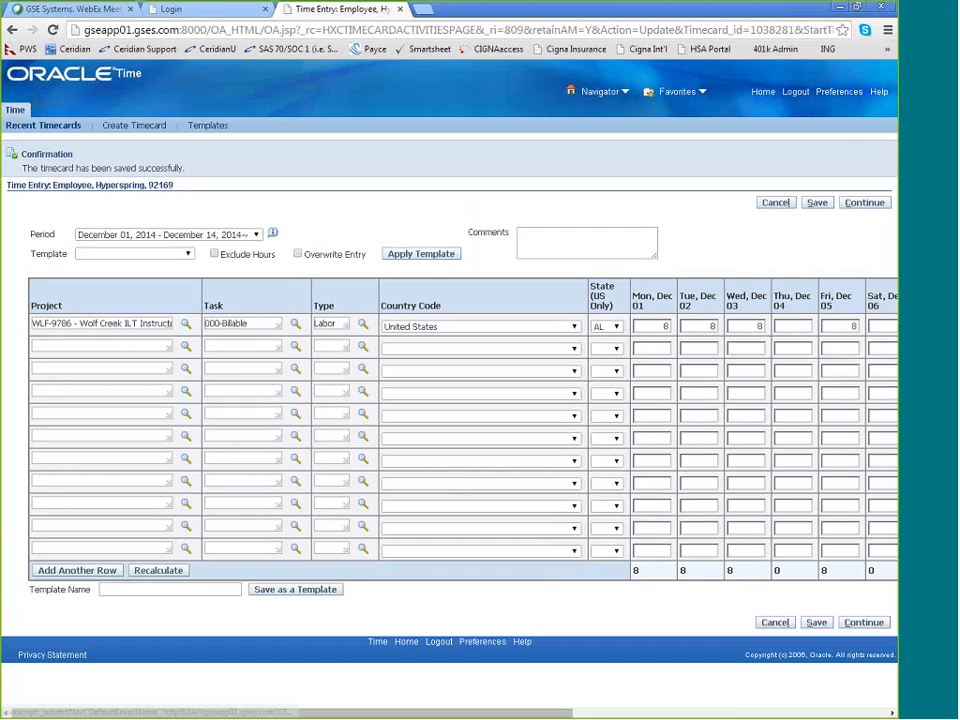
Return to the Oracle home page and open GSE Hyperspring Internet Expenses
{"action": "left_click", "coordinate": [765, 91]}
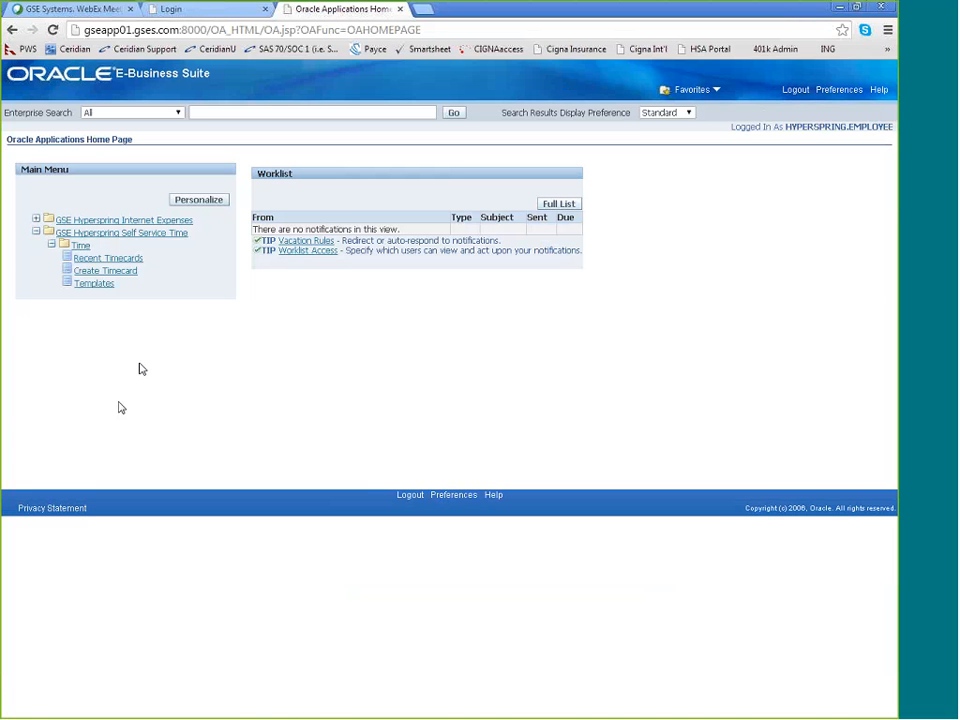
{"action": "left_click", "coordinate": [93, 222]}
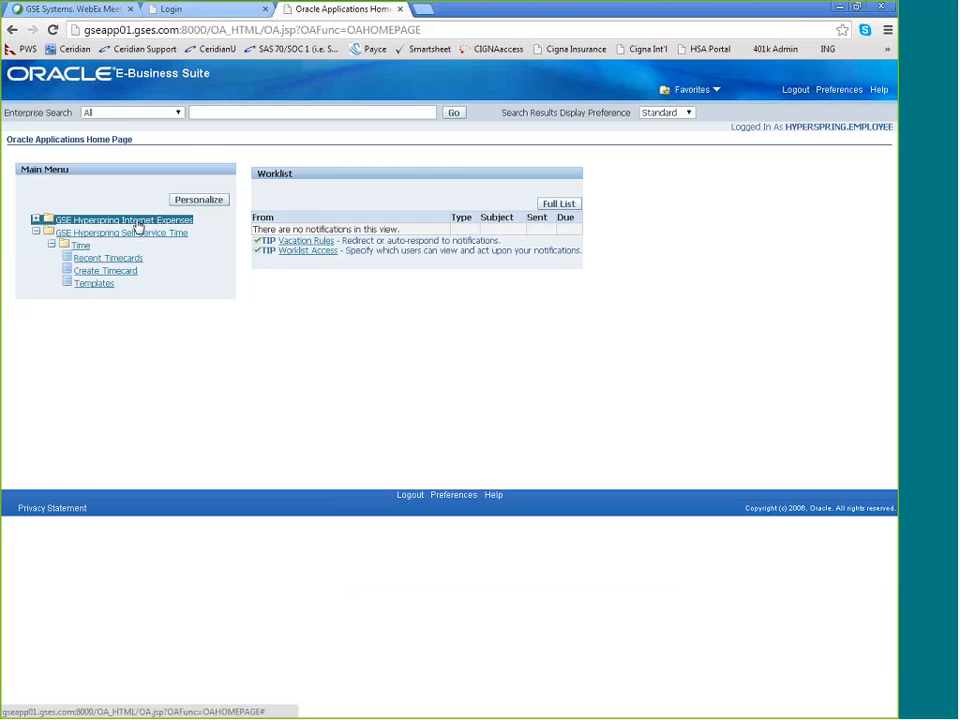
{"action": "left_click", "coordinate": [138, 226]}
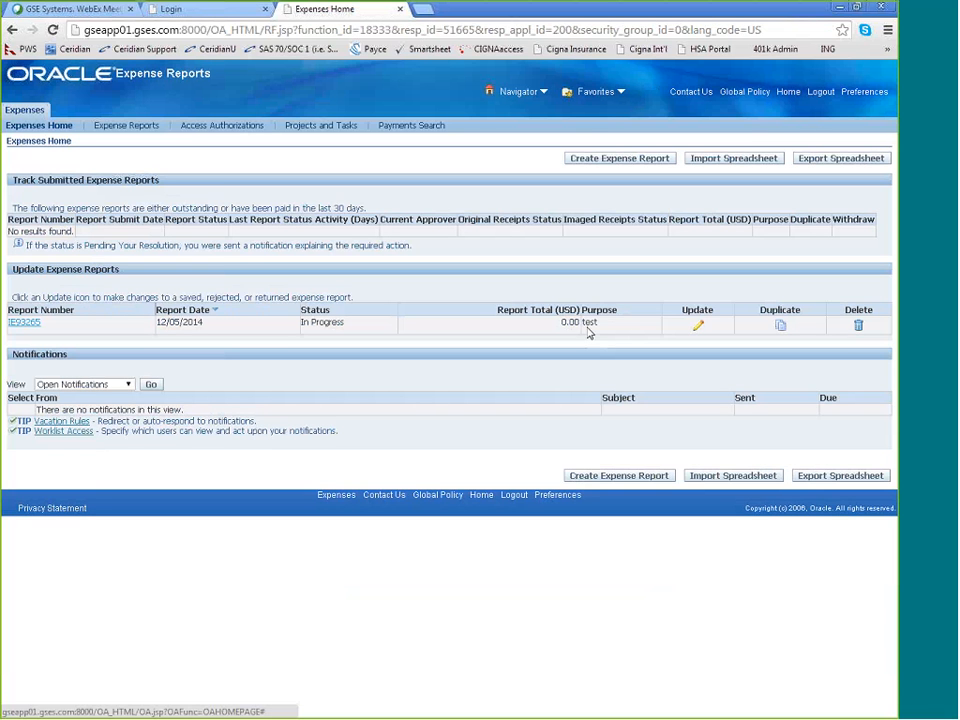
Delete the in-progress expense report with the purpose test
{"action": "left_click", "coordinate": [859, 326]}
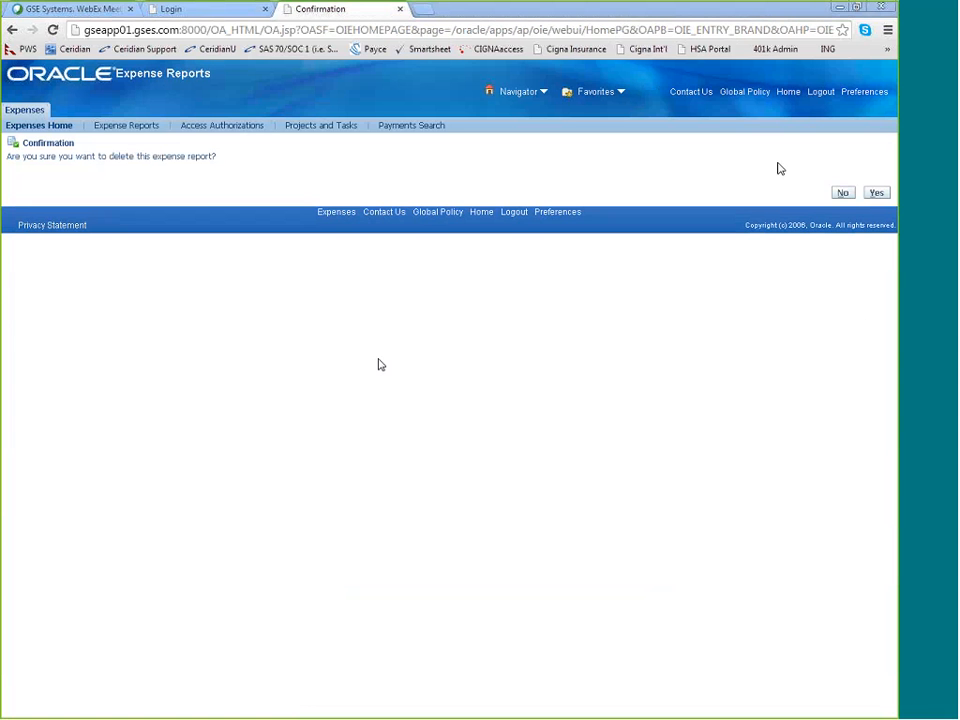
{"action": "left_click", "coordinate": [877, 193]}
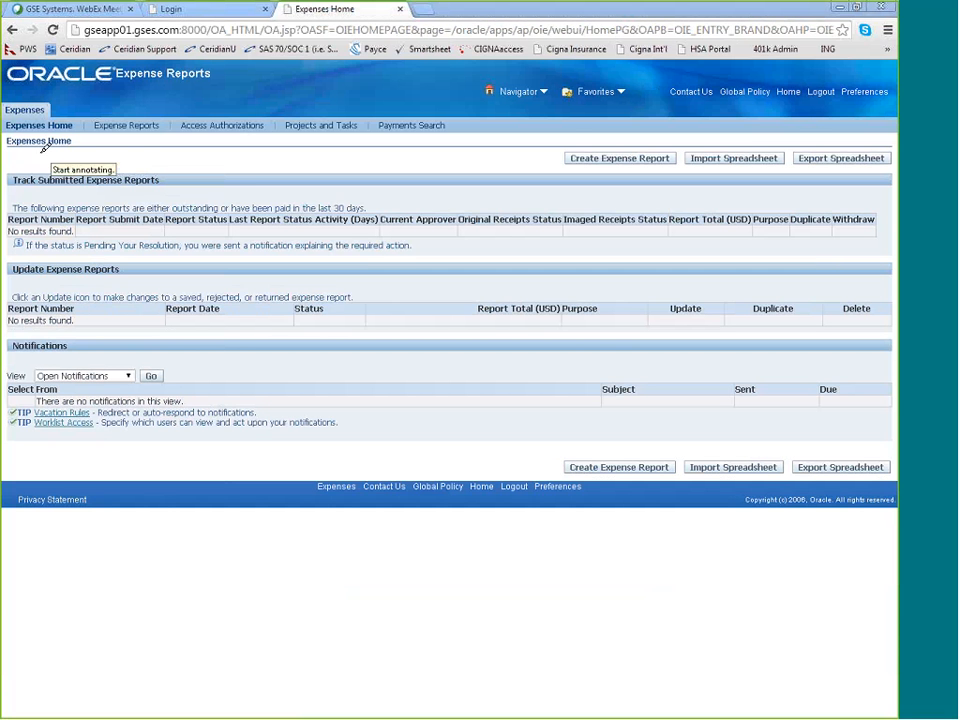
{"action": "left_click_drag", "start_coordinate": [8, 146], "coordinate": [73, 145]}
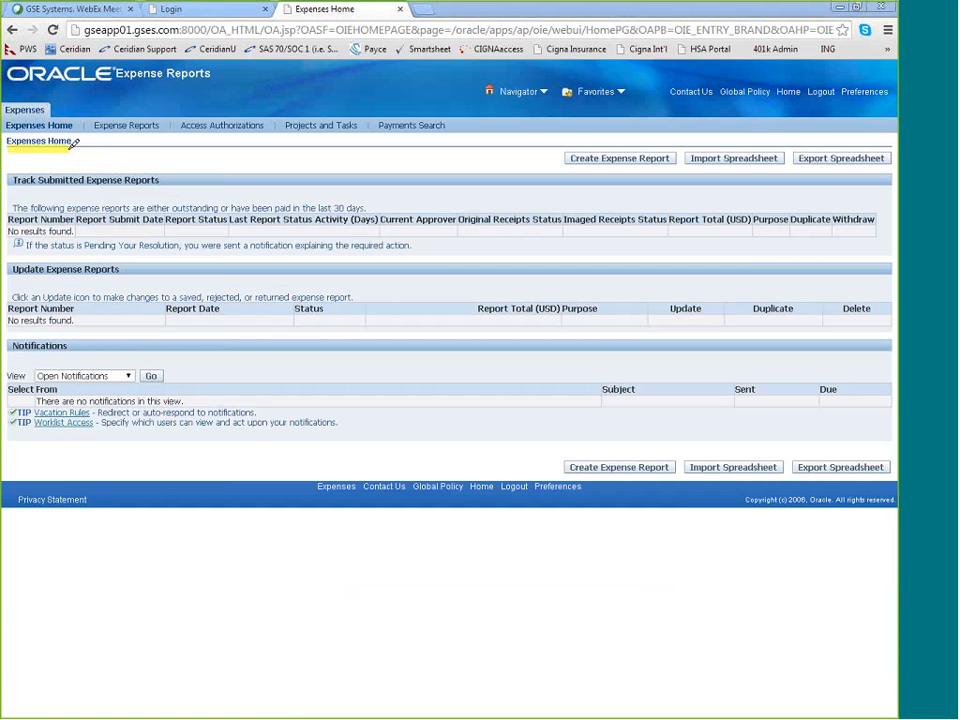
{"action": "mouse_move", "coordinate": [608, 136]}
{"action": "left_mouse_down"}
{"action": "mouse_move", "coordinate": [549, 160]}
{"action": "mouse_move", "coordinate": [694, 144]}
{"action": "mouse_move", "coordinate": [602, 131]}
{"action": "left_mouse_up"}
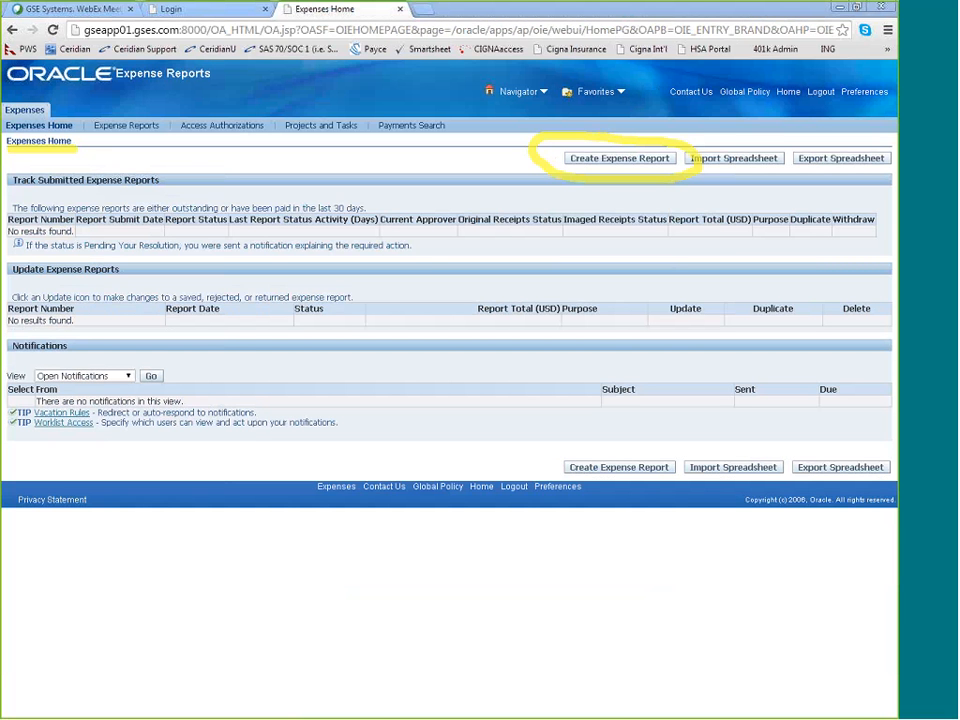
Create a new expense report using the Direct GSE Hyperspring expense template
{"action": "left_click", "coordinate": [630, 162]}
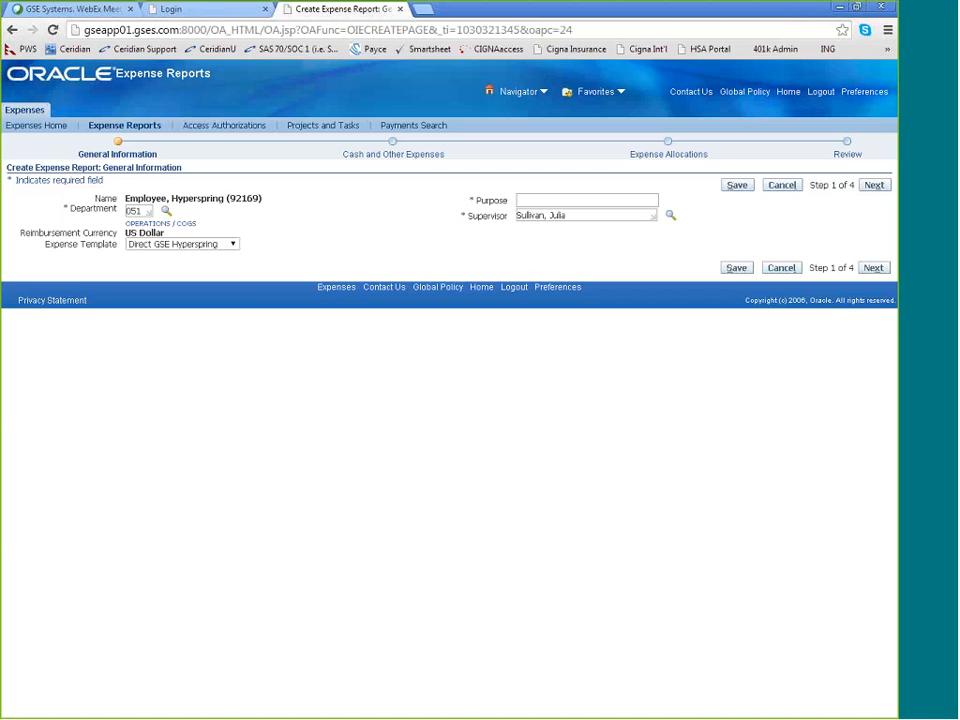
{"action": "left_click", "coordinate": [205, 244]}
{"action": "left_click", "coordinate": [208, 265]}
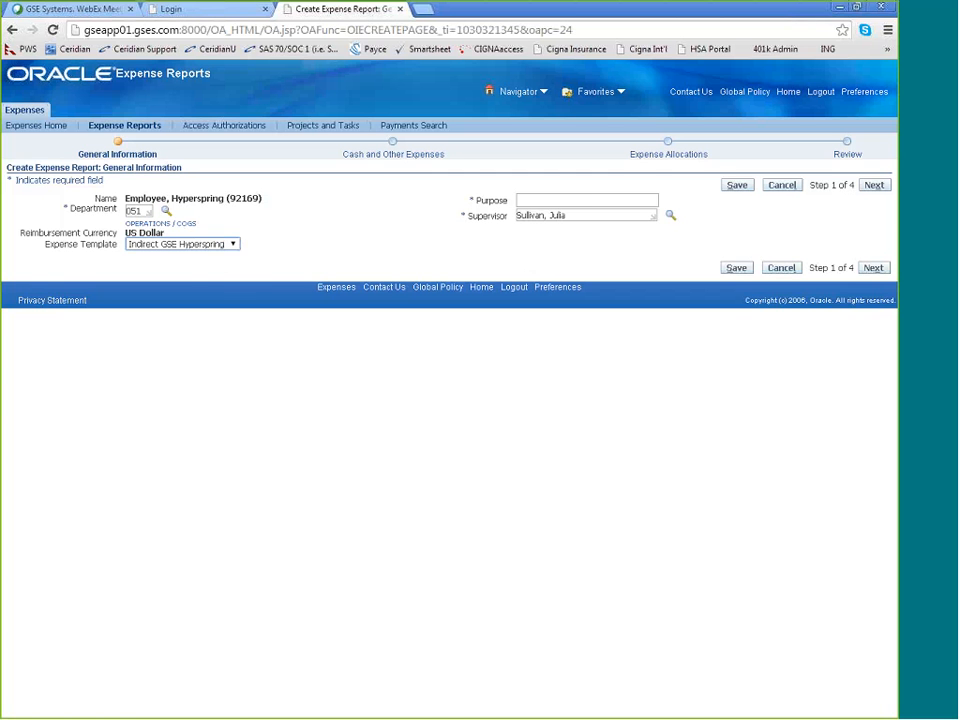
{"action": "left_click", "coordinate": [226, 244]}
{"action": "left_click", "coordinate": [224, 256]}
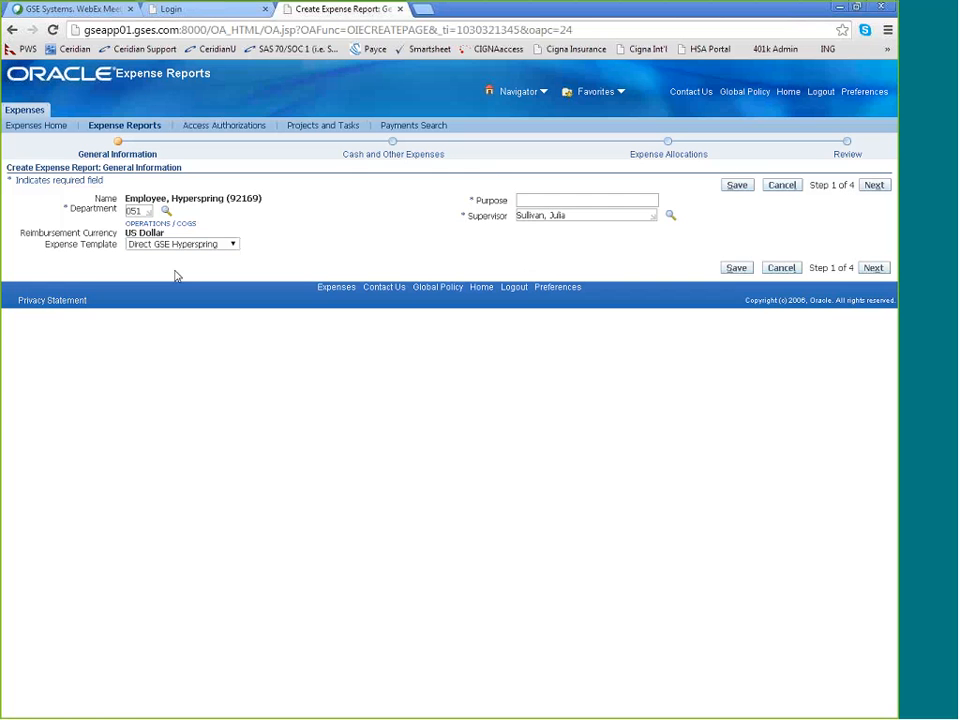
Enter "flight to customer sight" as the report's purpose and proceed to the Cash and Other Expenses stage
{"action": "left_click", "coordinate": [541, 200]}
{"action": "type", "text": "fl"}
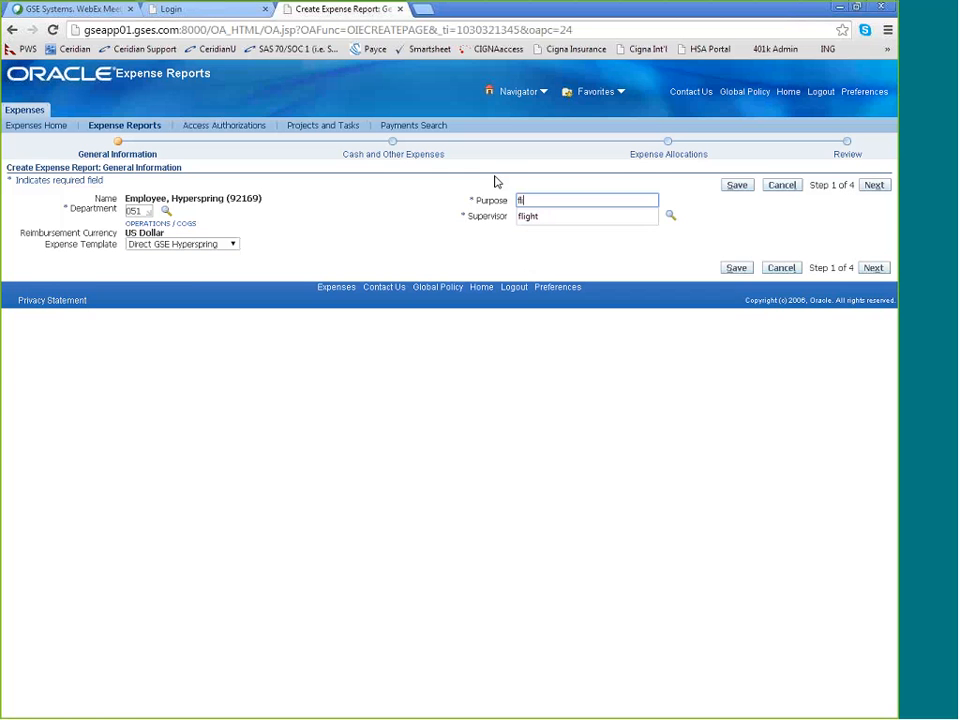
{"action": "type", "text": "ight to custo"}
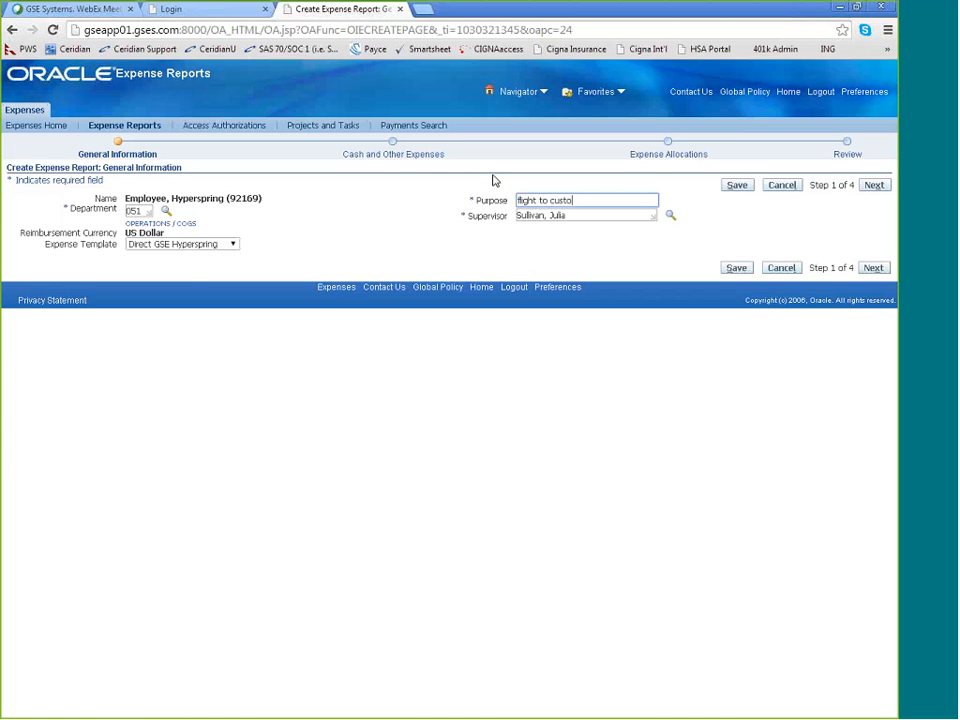
{"action": "type", "text": "mer sight"}
{"action": "left_click", "coordinate": [480, 259]}
{"action": "left_click", "coordinate": [874, 268]}
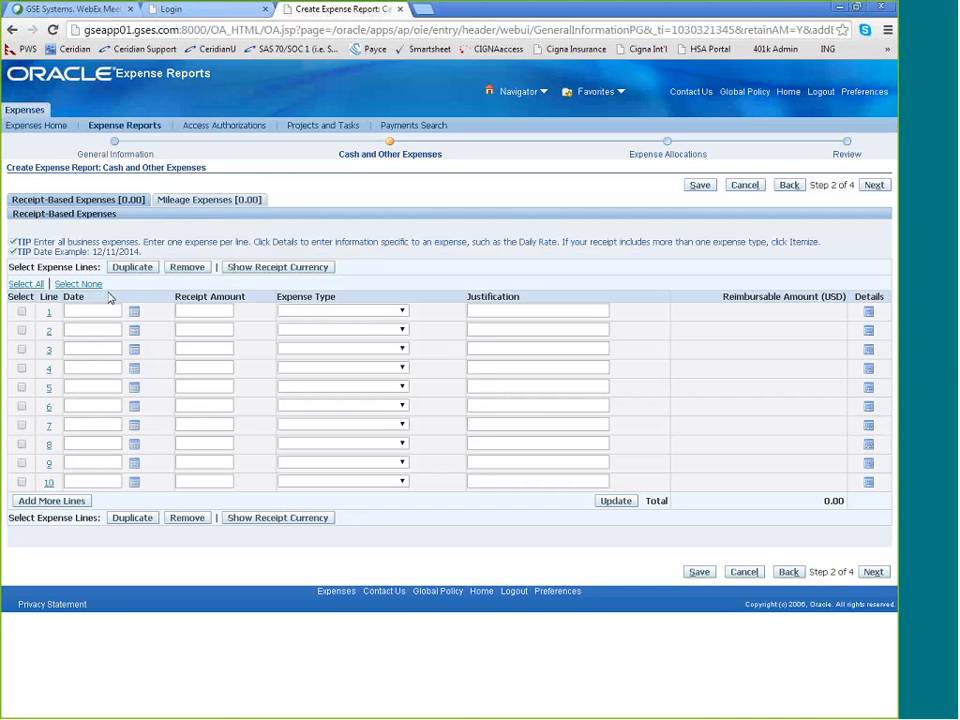
Date receipt-based expense line 1 as 12/11/2014 and set its receipt amount to 655
{"action": "left_click", "coordinate": [79, 310]}
{"action": "left_click", "coordinate": [134, 315]}
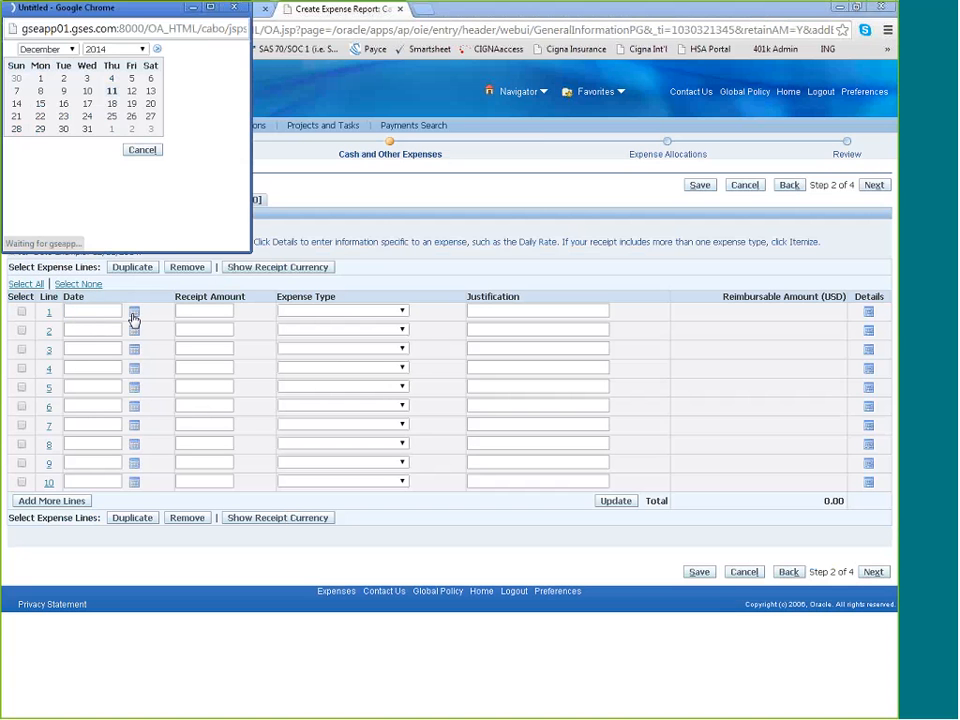
{"action": "left_click", "coordinate": [112, 92]}
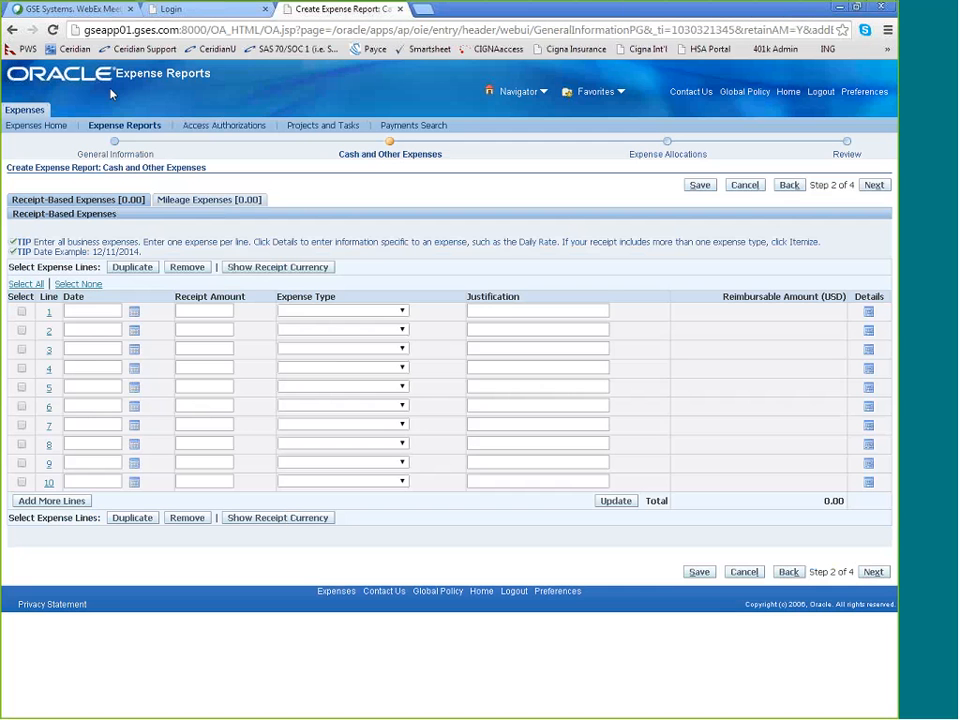
{"action": "key", "text": "Tab"}
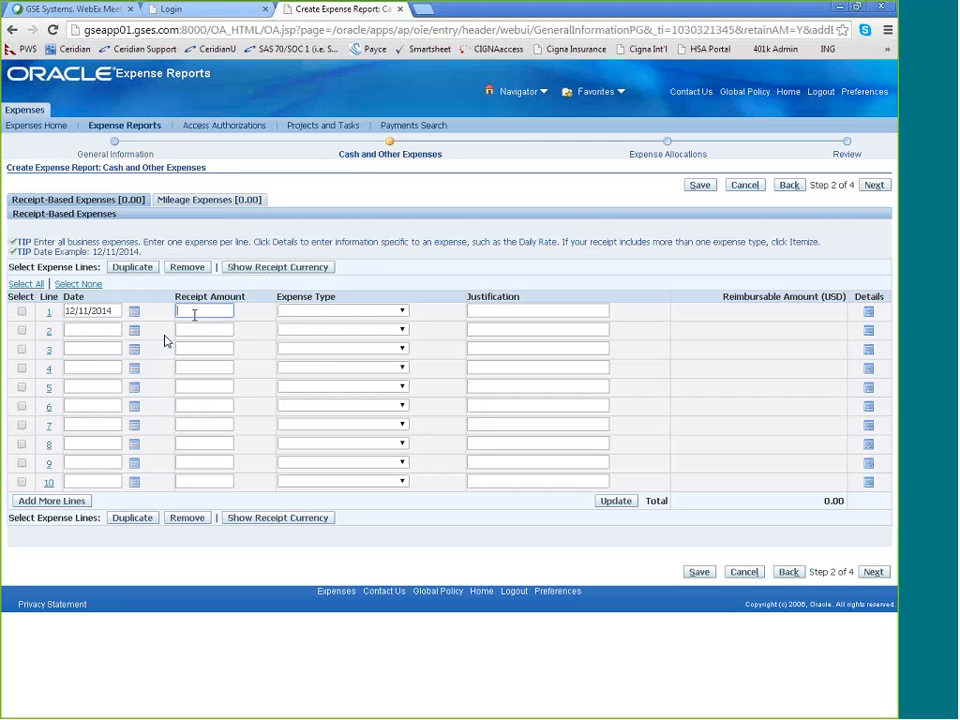
{"action": "type", "text": "6"}
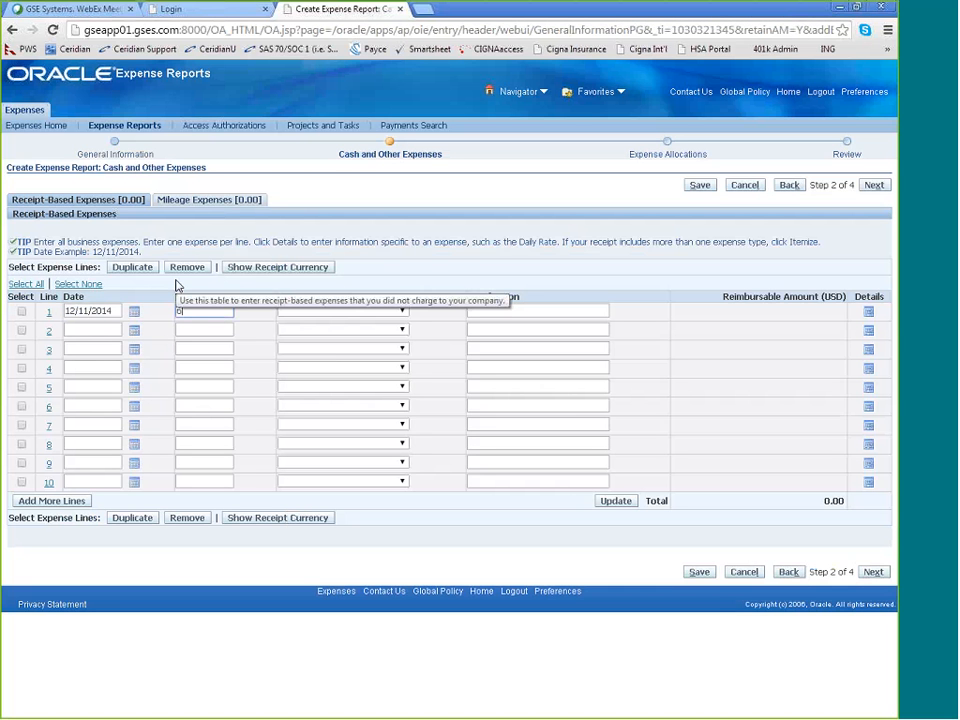
{"action": "type", "text": "55"}
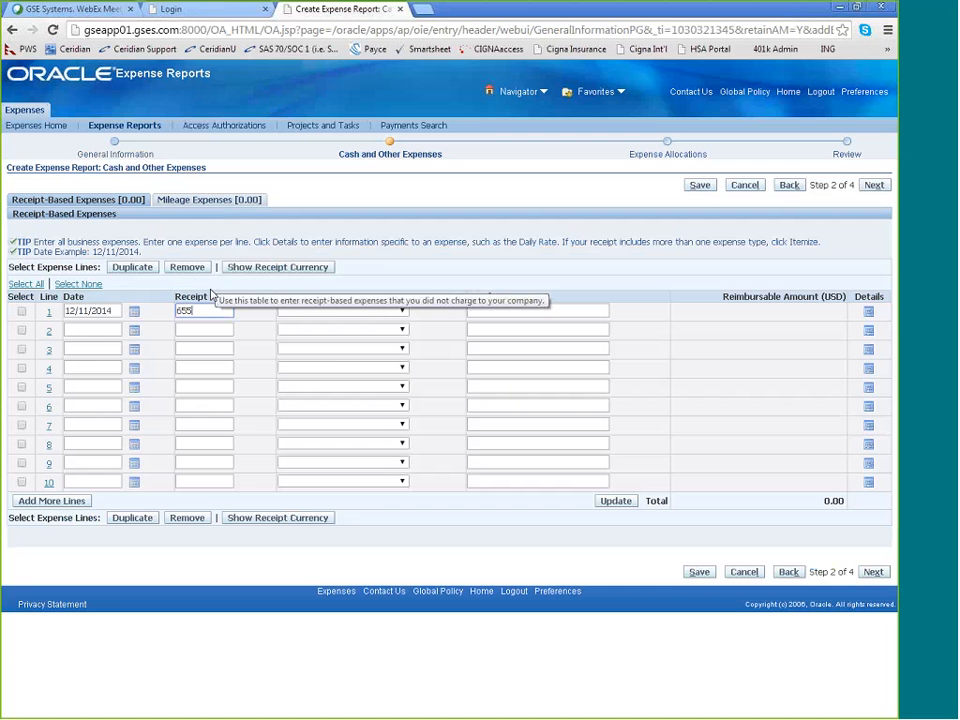
{"action": "left_click", "coordinate": [250, 314]}
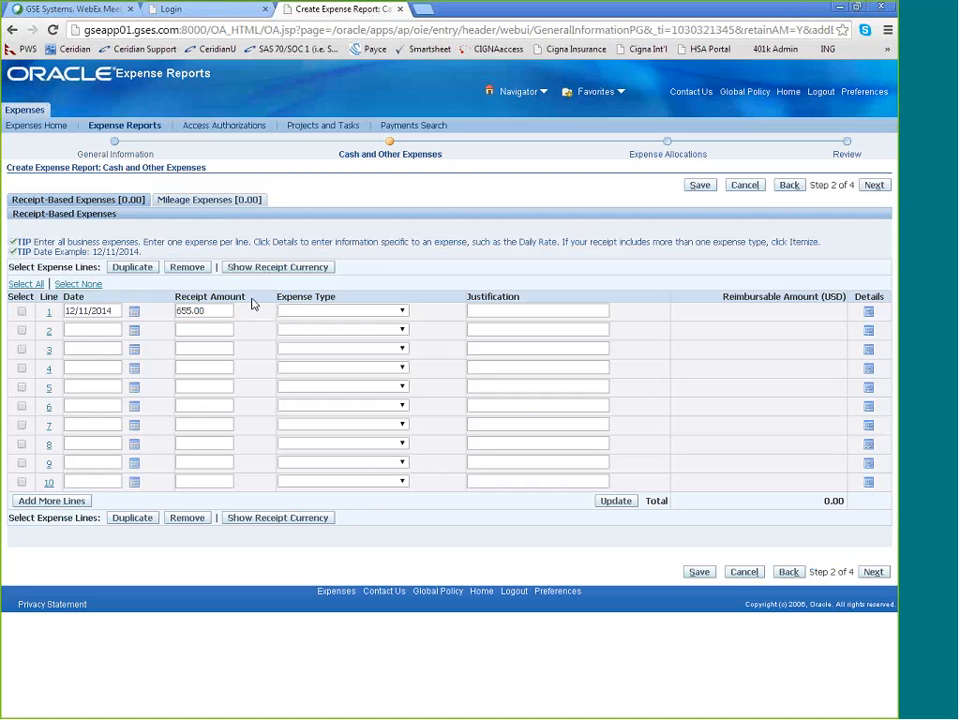
Set the expense type of line 1 to Air/Rail
{"action": "left_click", "coordinate": [313, 311]}
{"action": "left_click", "coordinate": [313, 311]}
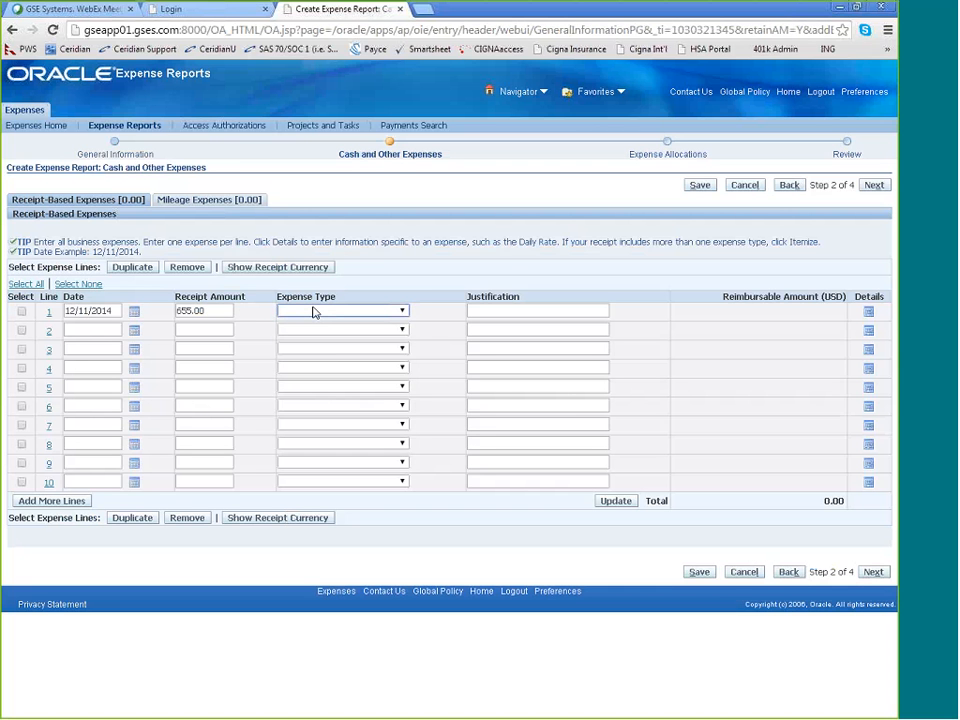
{"action": "left_click", "coordinate": [401, 311]}
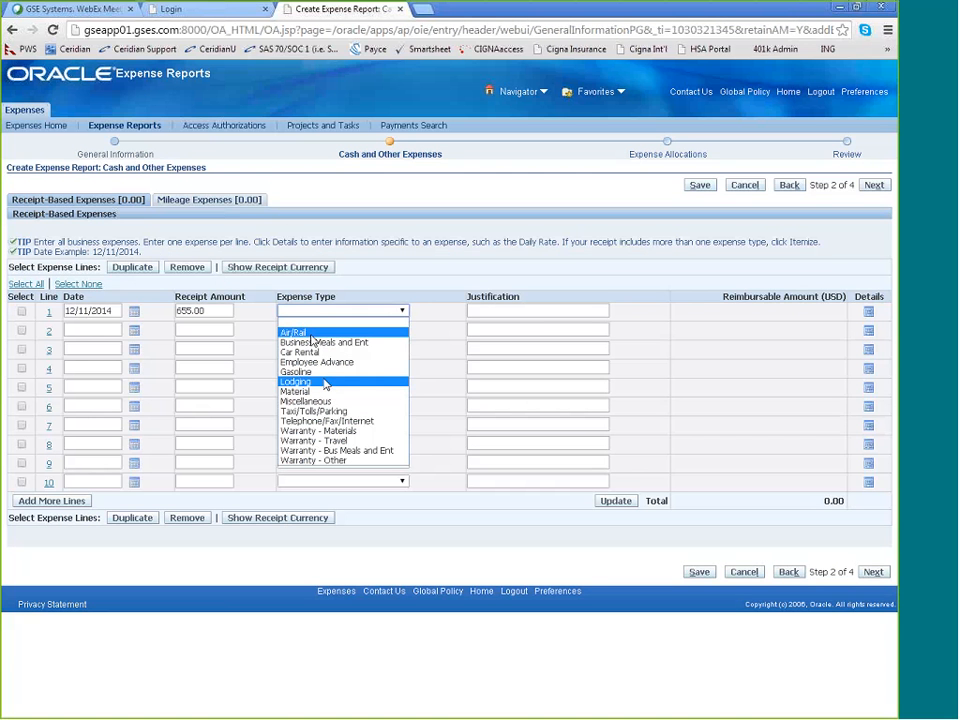
{"action": "left_click", "coordinate": [305, 333]}
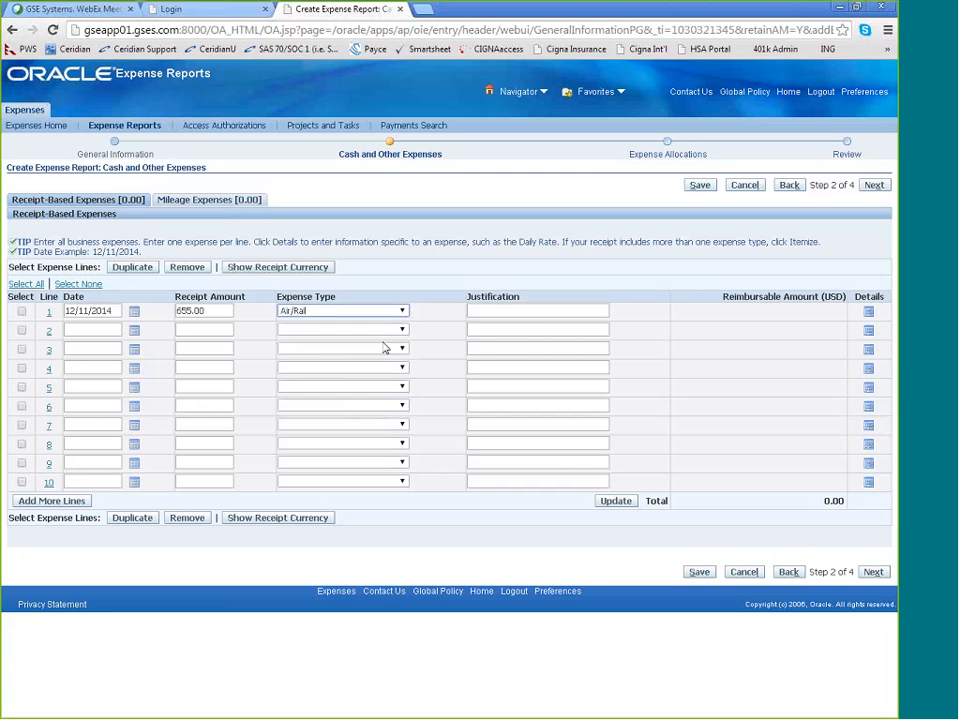
Enter "flight to customer site" as the justification for expense line 1
{"action": "key", "text": "Tab"}
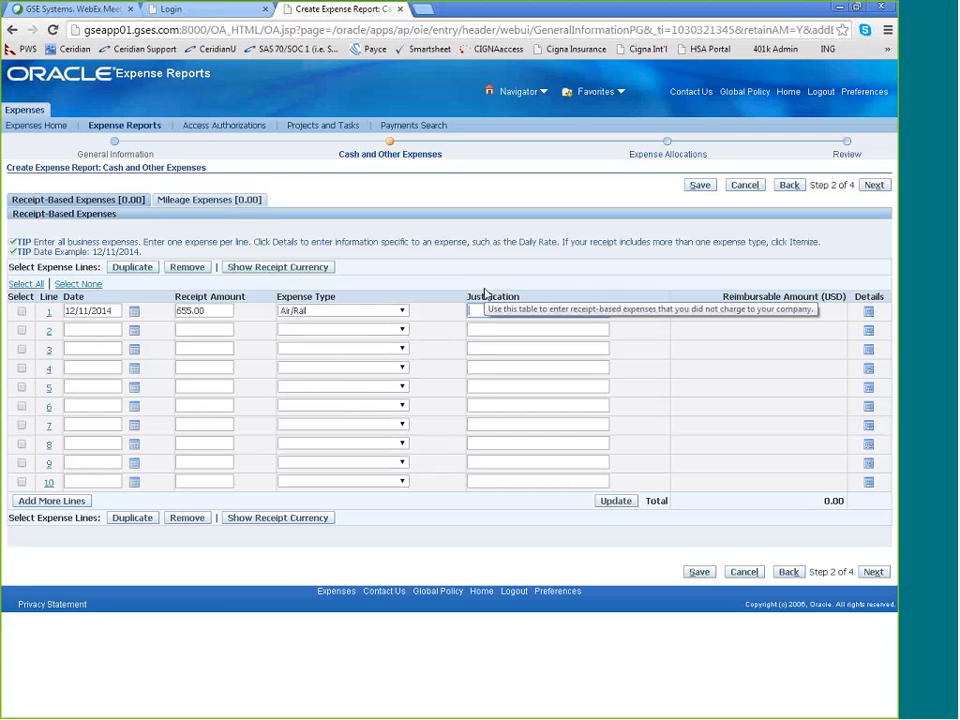
{"action": "type", "text": "flight to"}
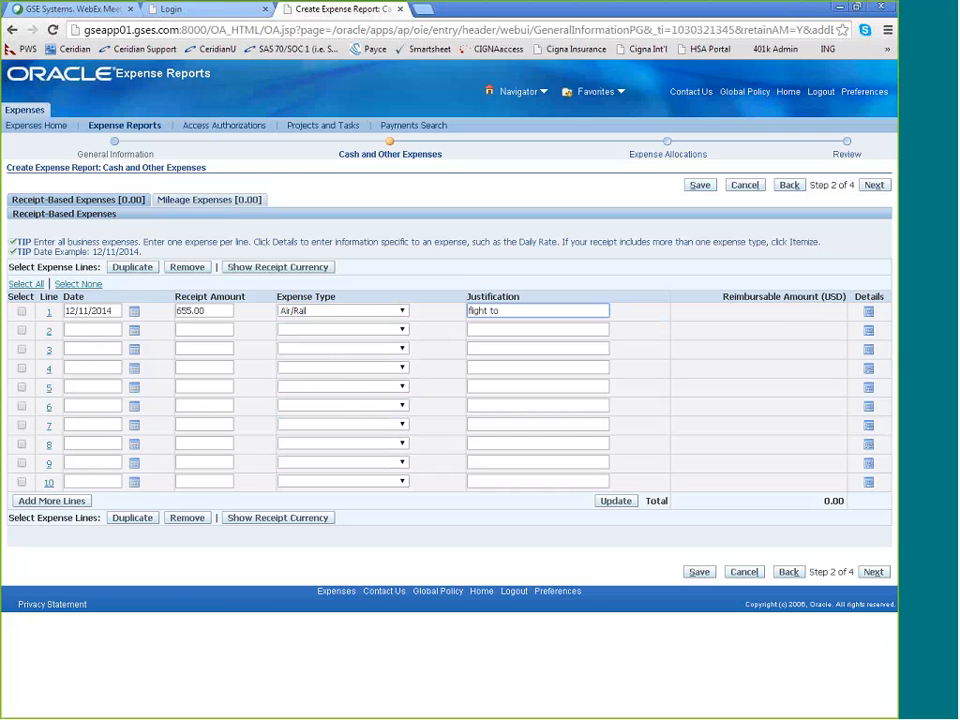
{"action": "type", "text": " cust"}
{"action": "type", "text": "omer "}
{"action": "type", "text": "plant"}
{"action": "key", "text": "BackSpace"}
{"action": "key", "text": "BackSpace"}
{"action": "key", "text": "BackSpace"}
{"action": "key", "text": "BackSpace"}
{"action": "key", "text": "BackSpace"}
{"action": "type", "text": "stie"}
{"action": "key", "text": "BackSpace"}
{"action": "key", "text": "BackSpace"}
{"action": "key", "text": "BackSpace"}
{"action": "type", "text": "ite"}
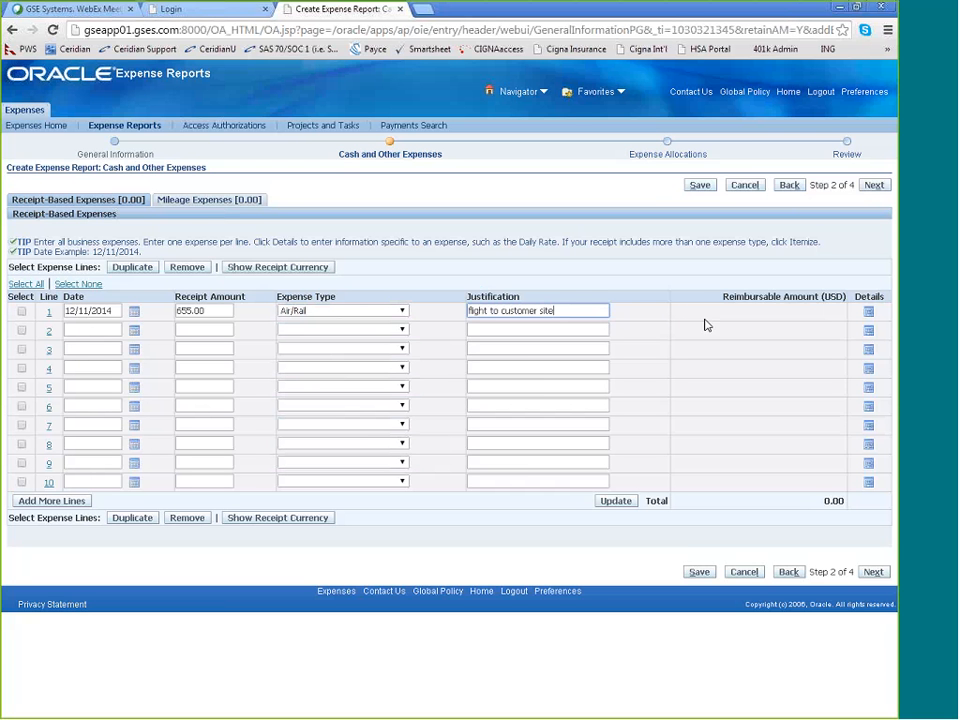
Open the details of expense line 1 and review its expense type and justification
{"action": "left_click", "coordinate": [869, 314]}
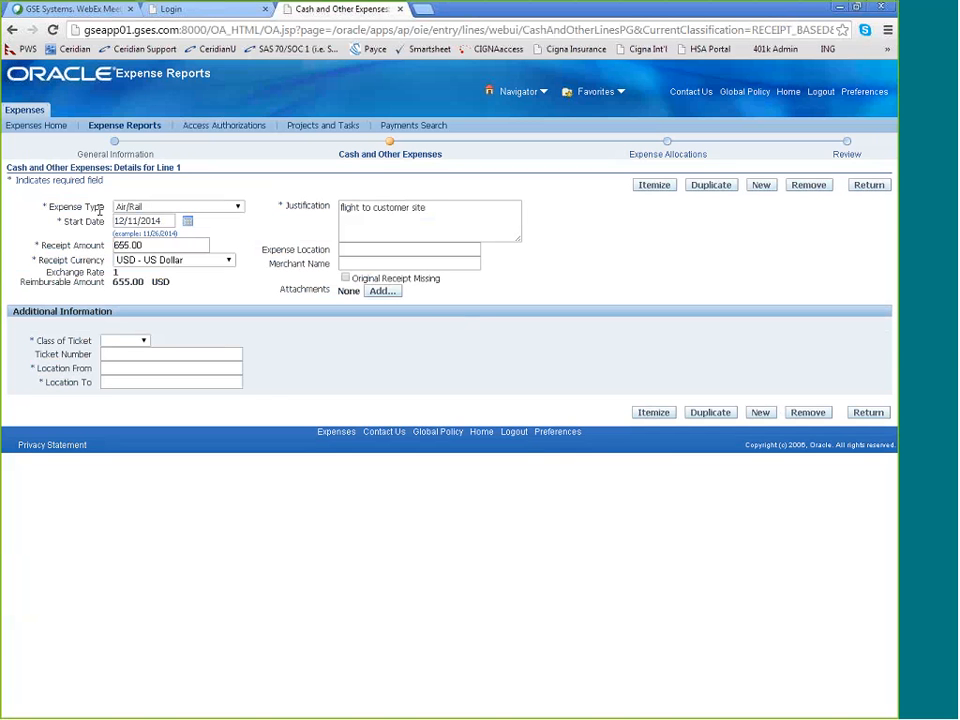
{"action": "left_click_drag", "start_coordinate": [100, 210], "coordinate": [55, 210]}
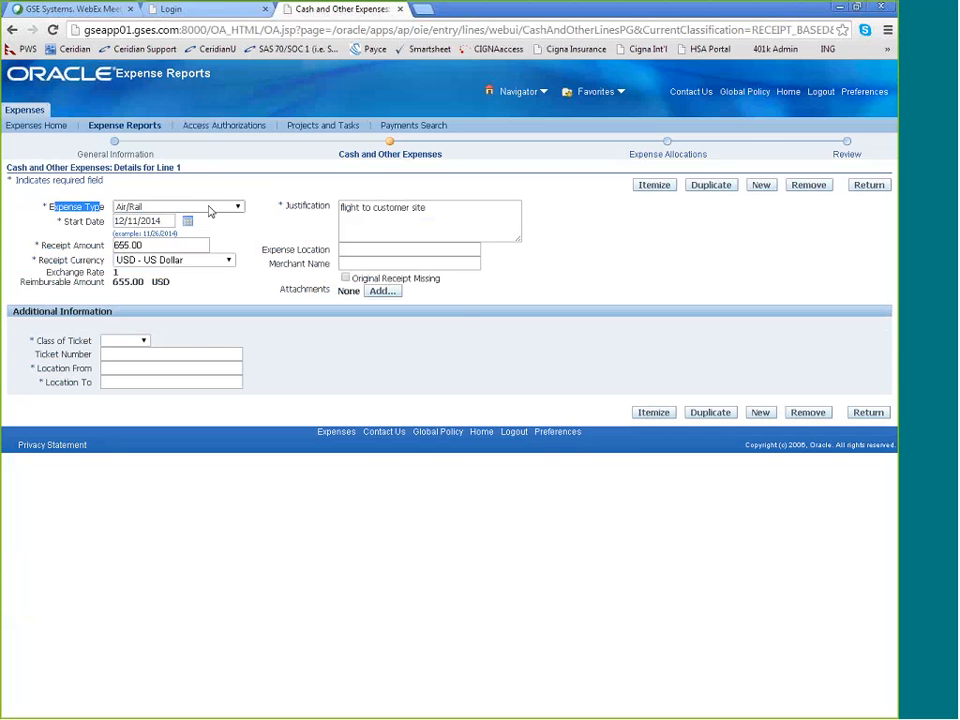
{"action": "left_click", "coordinate": [266, 203]}
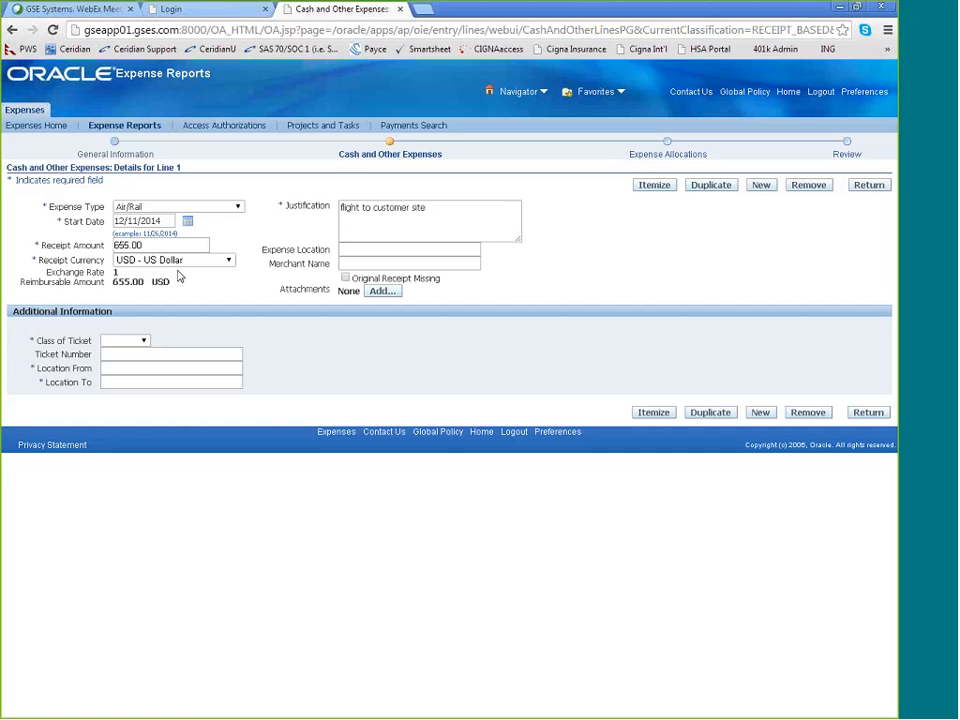
{"action": "left_click_drag", "start_coordinate": [422, 208], "coordinate": [346, 212]}
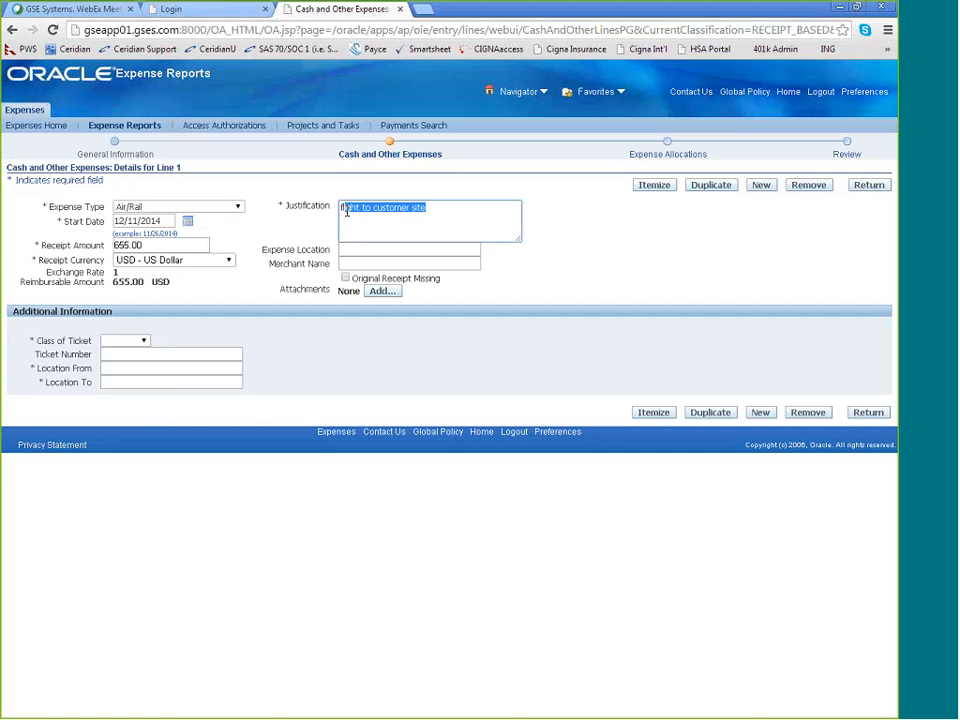
{"action": "left_click", "coordinate": [346, 212]}
Set the expense location to Alabama and the merchant name to Southwest for line 1
{"action": "left_click", "coordinate": [364, 249]}
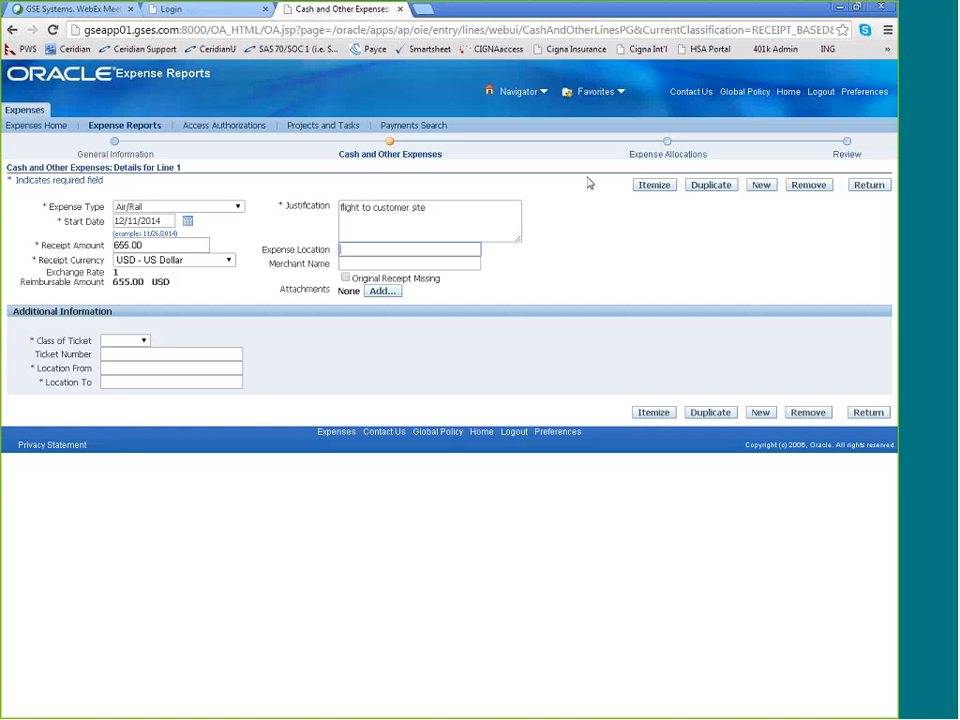
{"action": "type", "text": "Alabama"}
{"action": "left_click", "coordinate": [371, 262]}
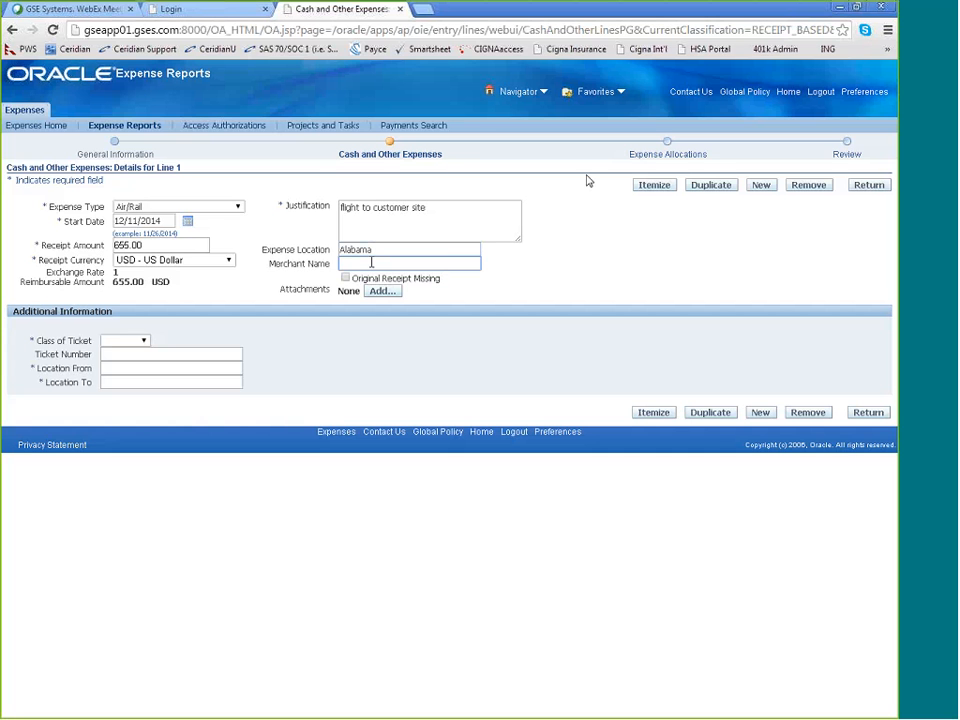
{"action": "type", "text": "Southwest"}
{"action": "left_click", "coordinate": [408, 248]}
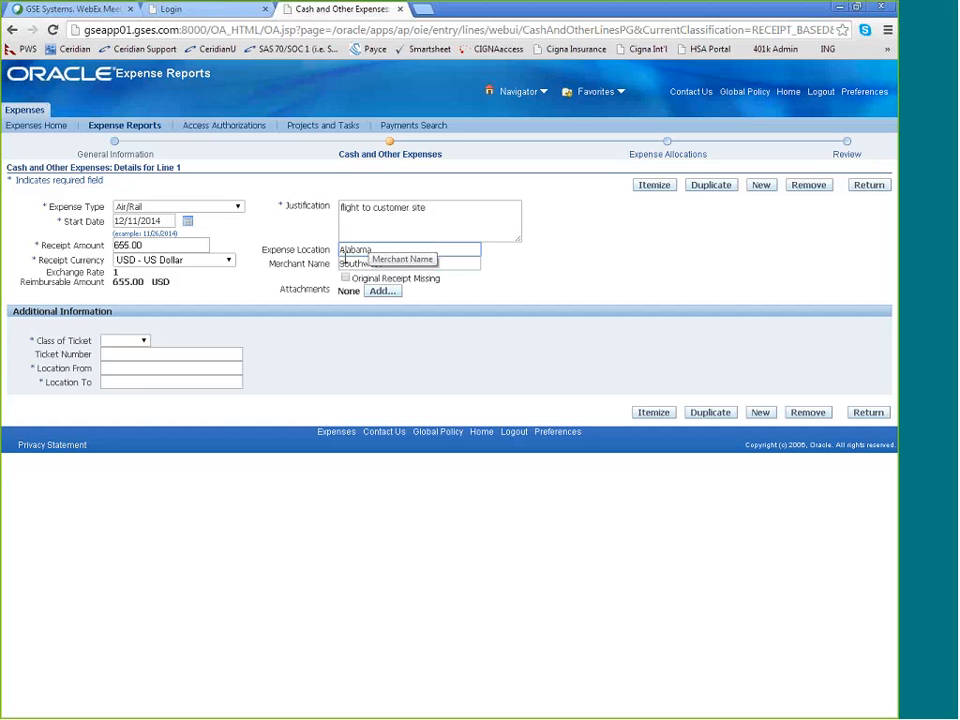
{"action": "left_click", "coordinate": [391, 262]}
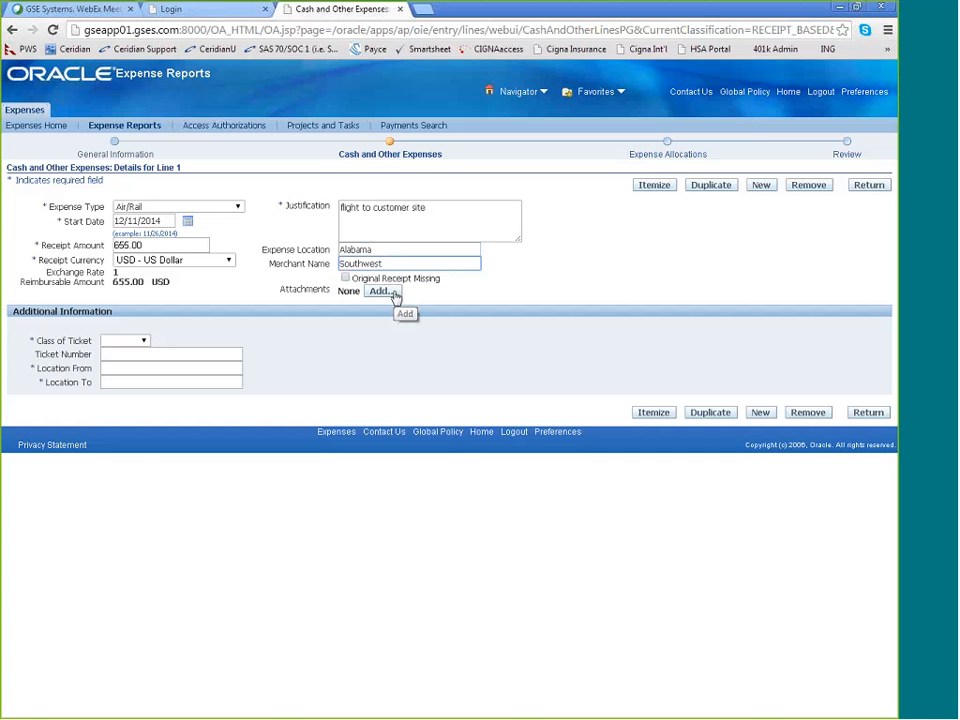
Try to add an attachment titled "flight itinerary" in the Receipts category to line 1 without choosing a file
{"action": "left_click", "coordinate": [395, 296]}
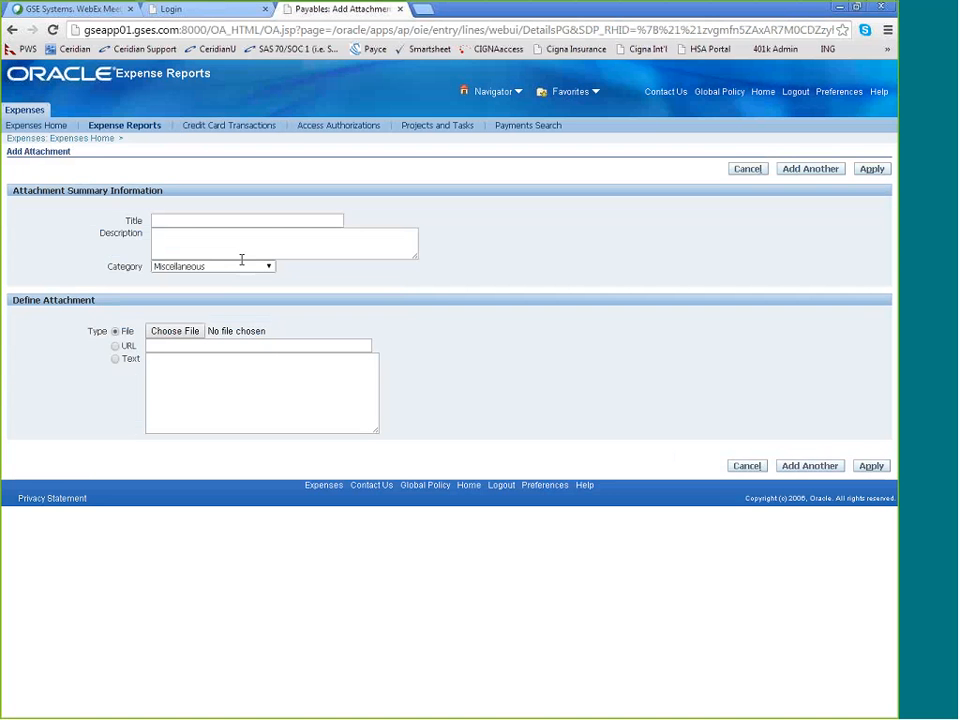
{"action": "left_click", "coordinate": [184, 221]}
{"action": "type", "text": "flight "}
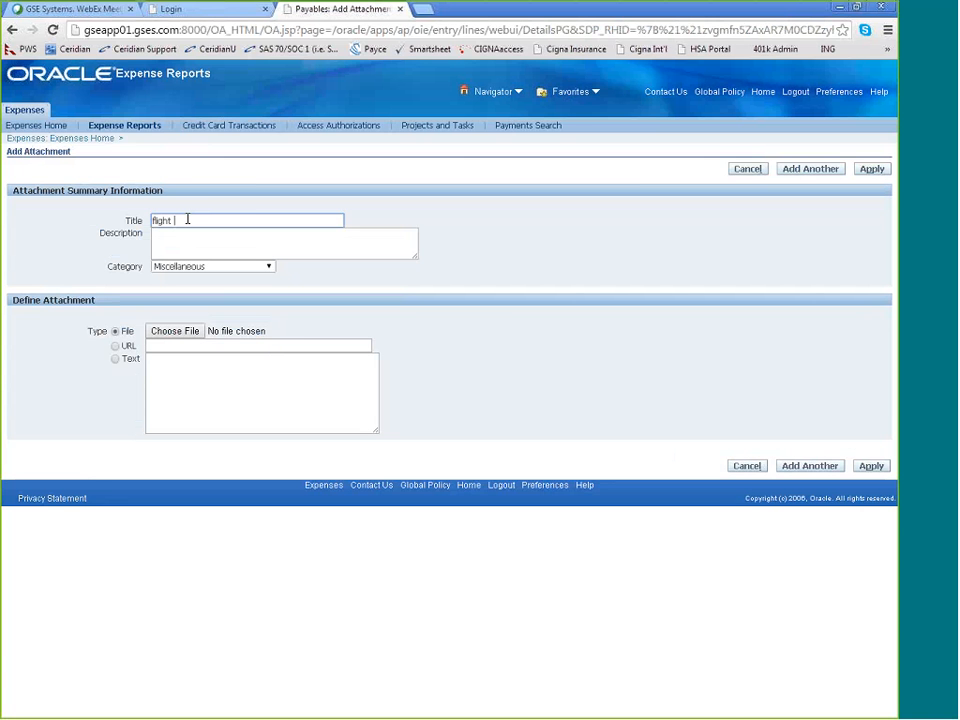
{"action": "type", "text": "itinerary"}
{"action": "left_click", "coordinate": [191, 250]}
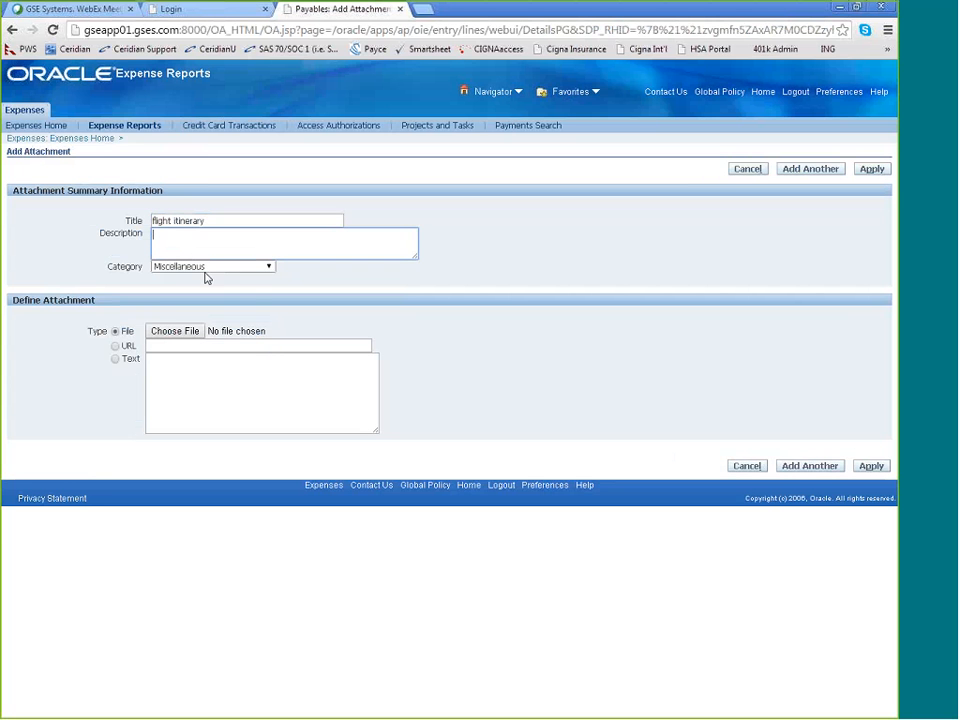
{"action": "left_click", "coordinate": [205, 267]}
{"action": "left_click", "coordinate": [192, 298]}
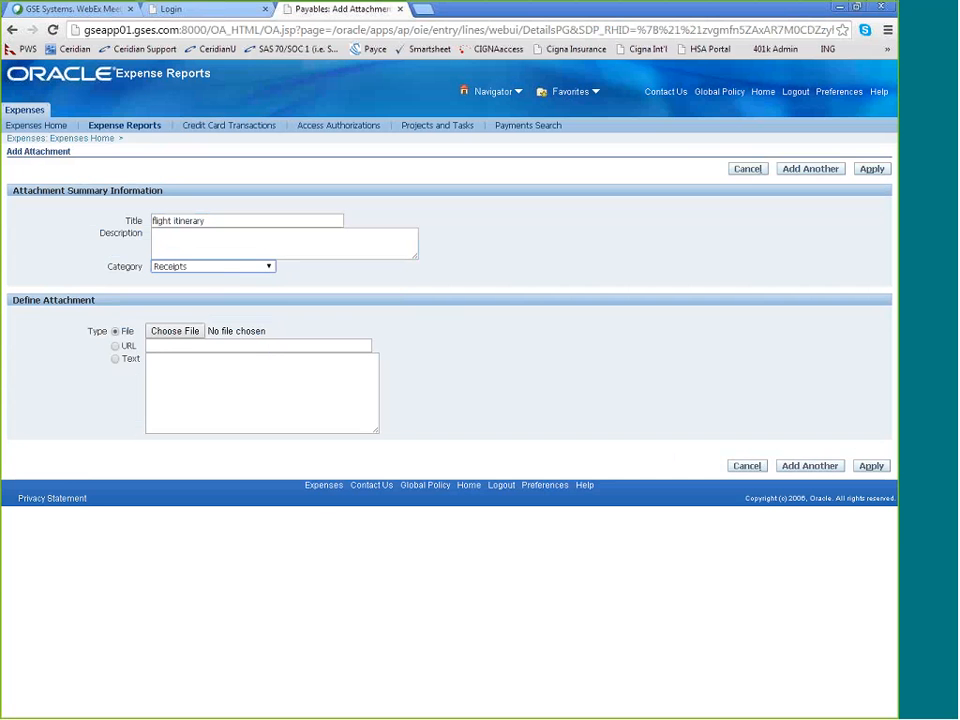
{"action": "mouse_move", "coordinate": [168, 306]}
{"action": "left_mouse_down"}
{"action": "mouse_move", "coordinate": [94, 313]}
{"action": "mouse_move", "coordinate": [223, 360]}
{"action": "mouse_move", "coordinate": [168, 300]}
{"action": "left_mouse_up"}
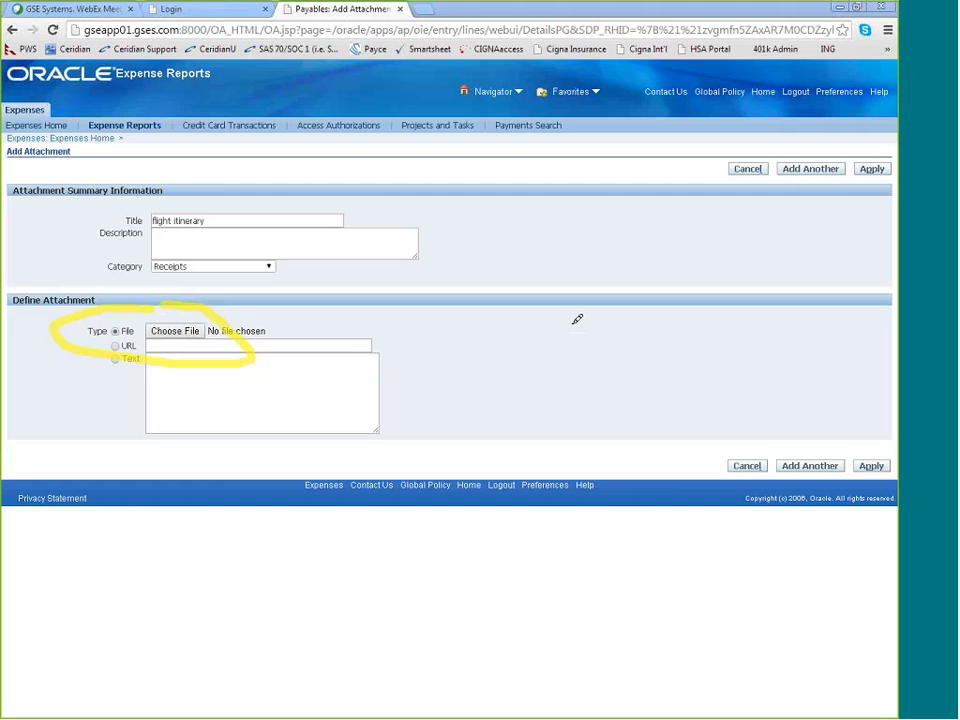
{"action": "left_click", "coordinate": [869, 466]}
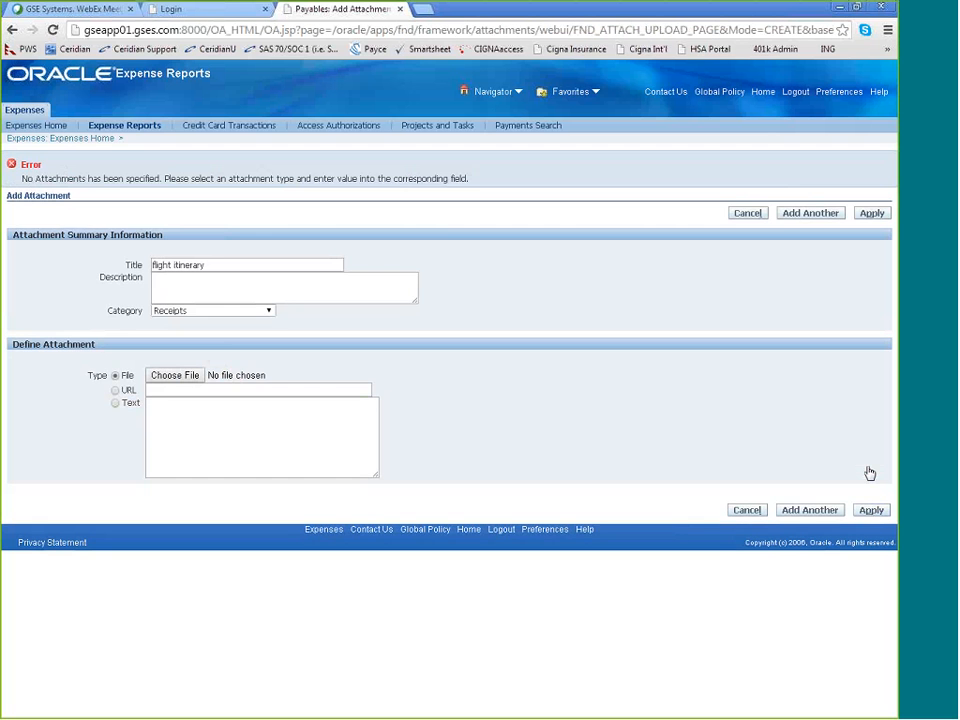
{"action": "left_click", "coordinate": [756, 514]}
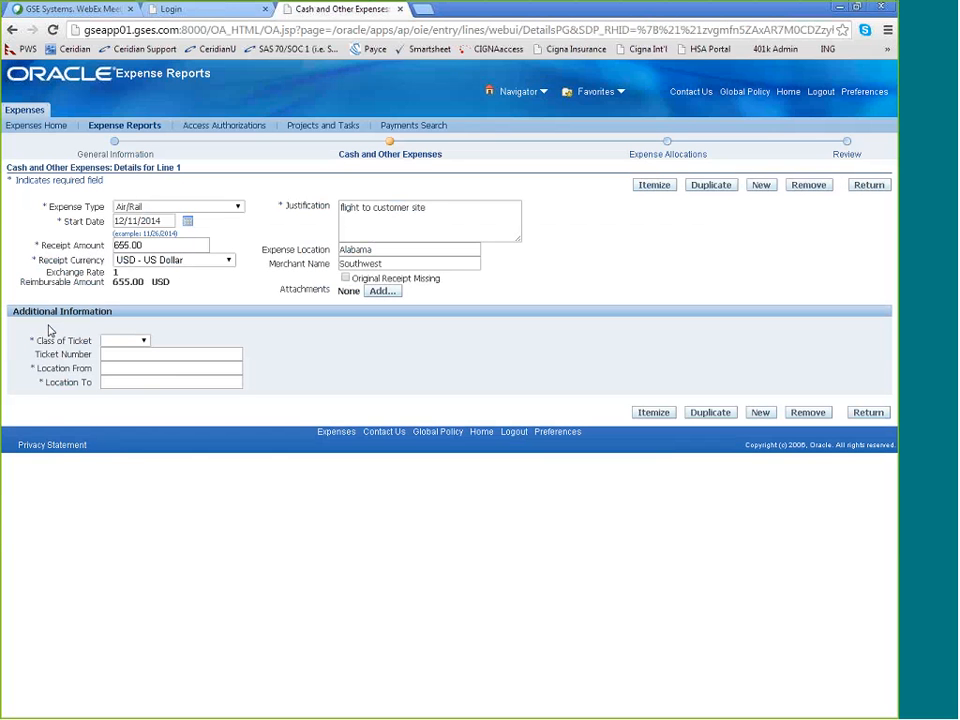
Set the class of ticket to Business and the ticket number to 1 for expense line 1
{"action": "left_click", "coordinate": [141, 341]}
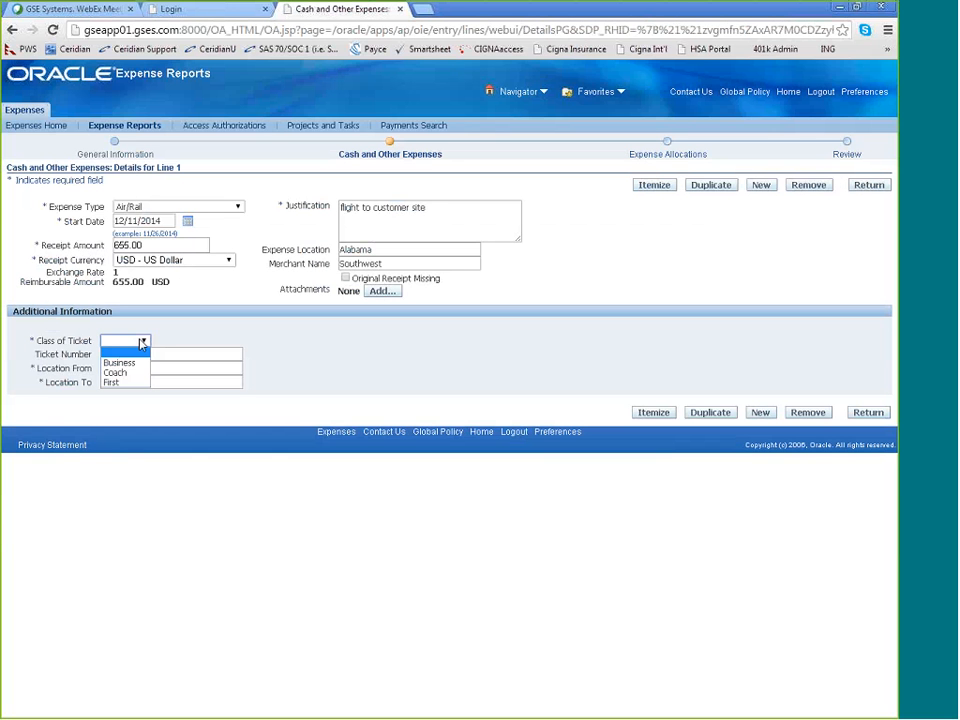
{"action": "left_click", "coordinate": [120, 363]}
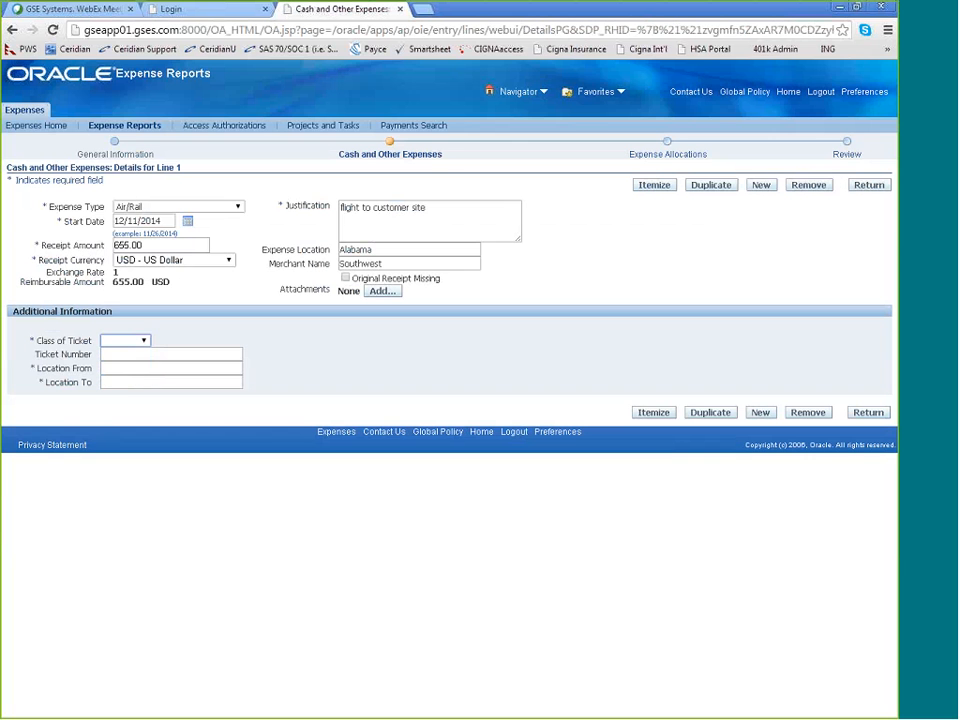
{"action": "left_click", "coordinate": [112, 354]}
{"action": "type", "text": "1"}
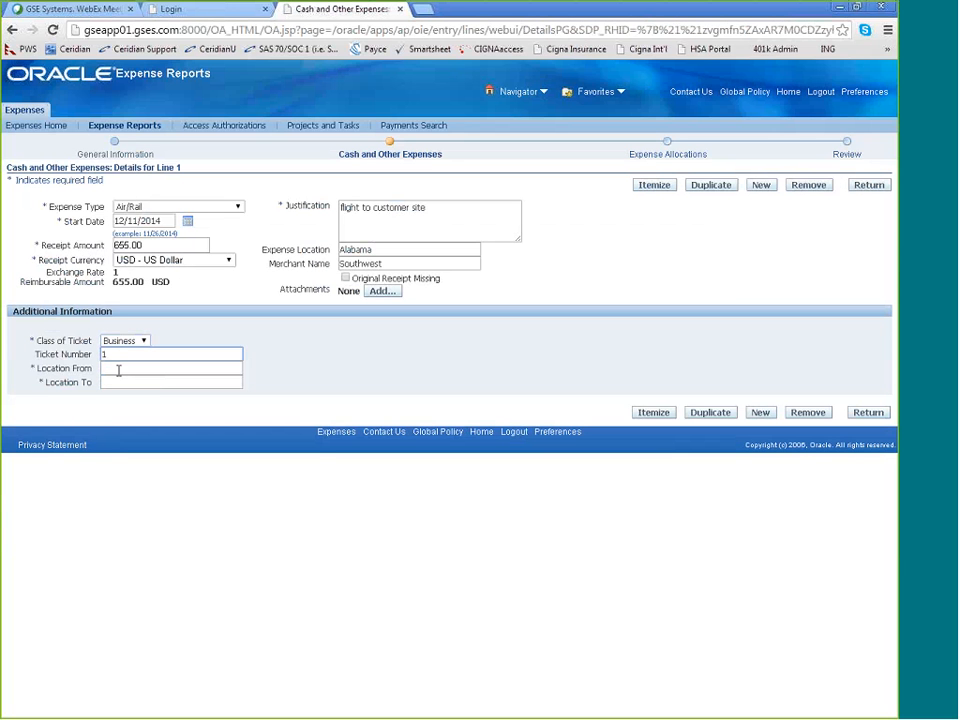
Enter alabama as the location from and ohio as the location to, and return to the list of expense lines
{"action": "left_click", "coordinate": [116, 367]}
{"action": "type", "text": "alaba"}
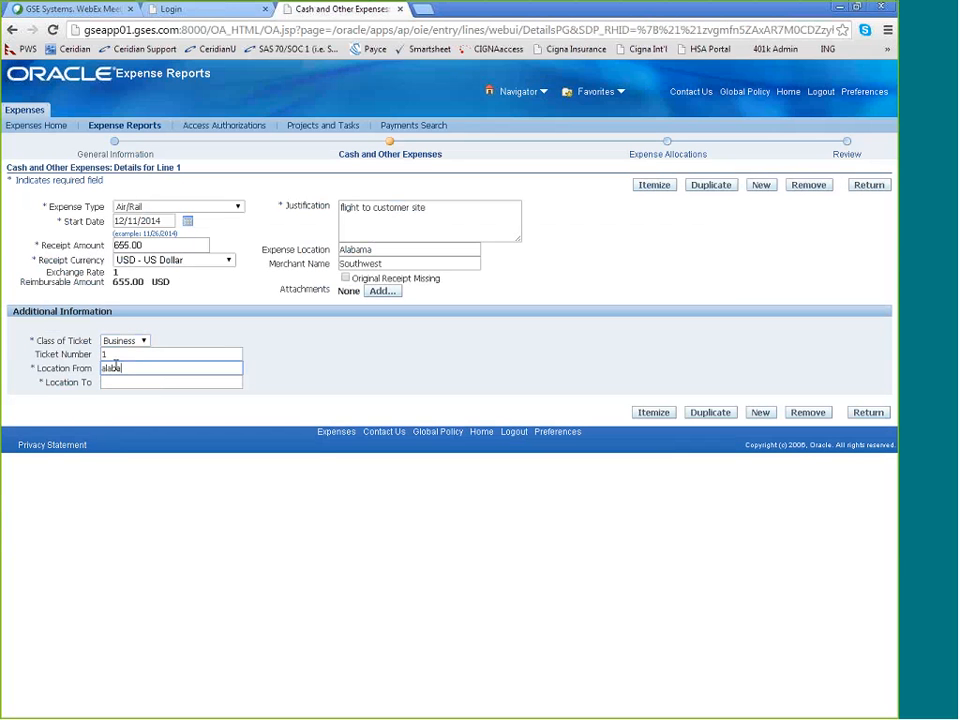
{"action": "type", "text": "ma"}
{"action": "left_click", "coordinate": [130, 383]}
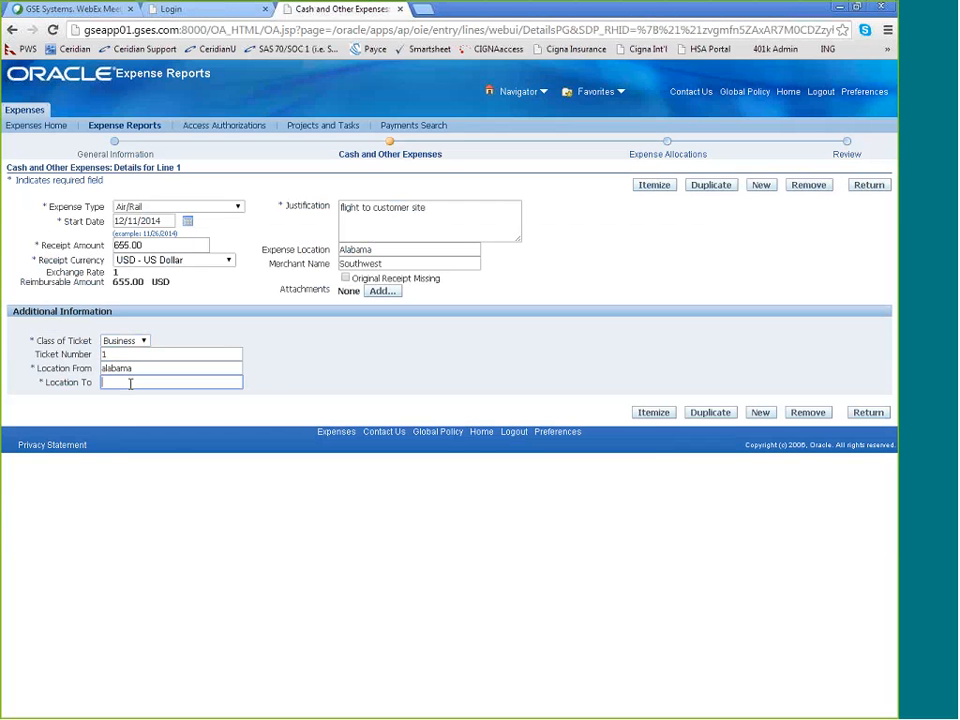
{"action": "type", "text": "ohio"}
{"action": "left_click", "coordinate": [337, 386]}
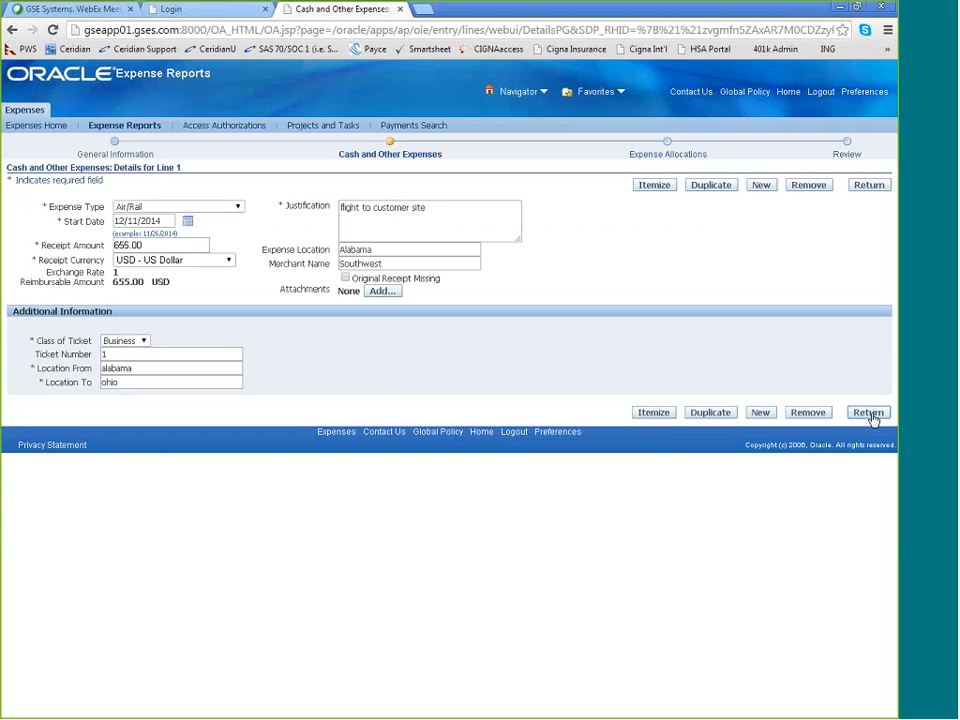
{"action": "left_click", "coordinate": [869, 413]}
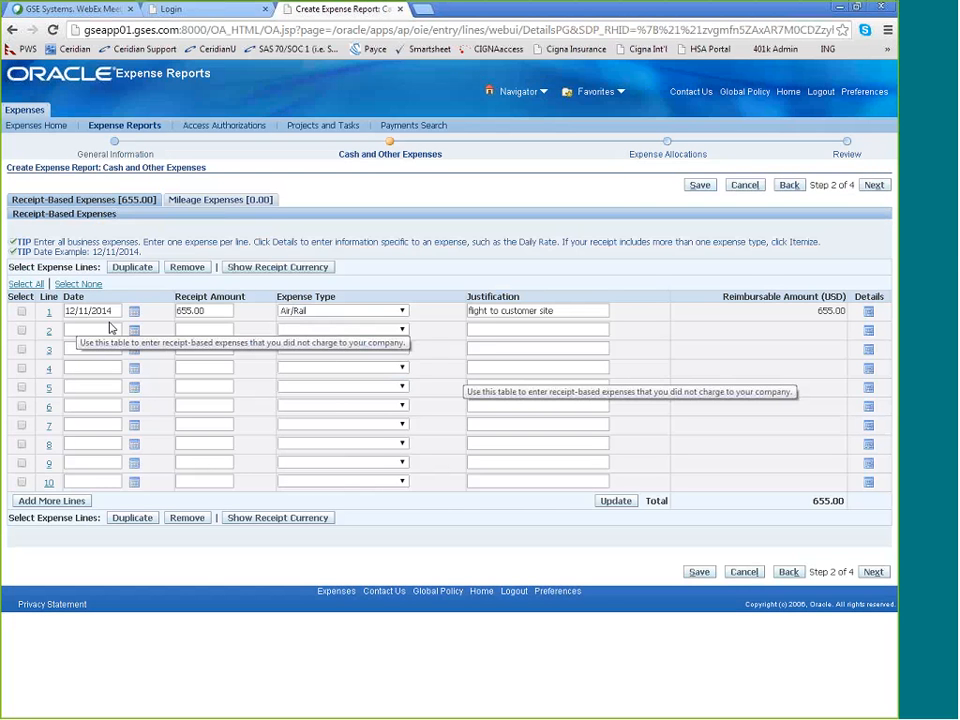
Proceed to the expense allocations and assign project WLF-9786 to line 1 by searching project numbers for "wlf"
{"action": "left_click", "coordinate": [876, 572]}
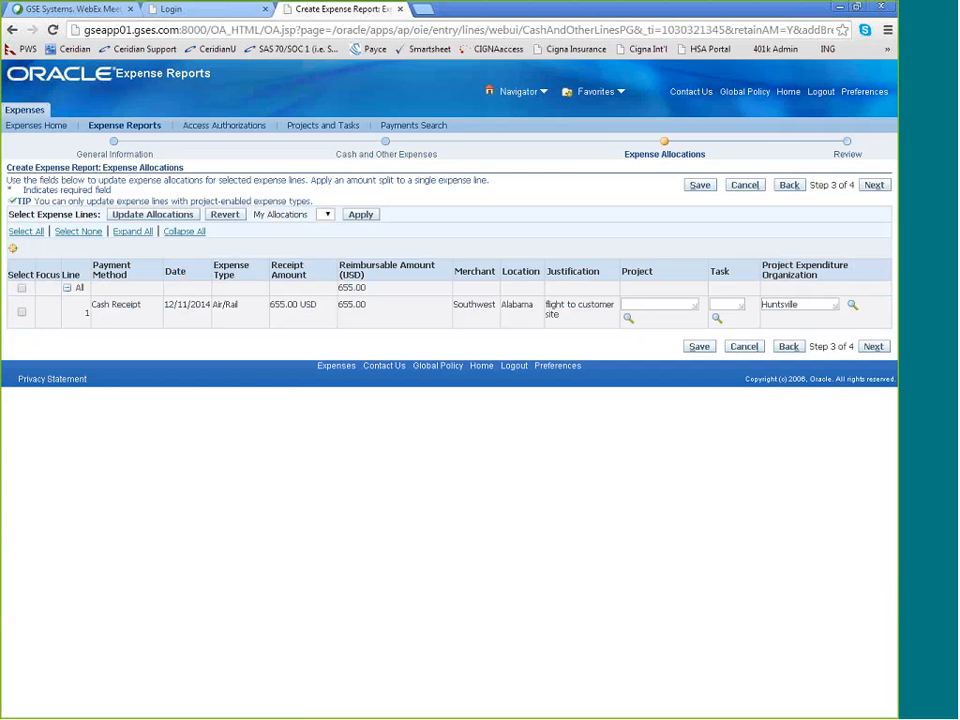
{"action": "mouse_move", "coordinate": [852, 334]}
{"action": "left_mouse_down"}
{"action": "mouse_move", "coordinate": [856, 352]}
{"action": "mouse_move", "coordinate": [808, 362]}
{"action": "mouse_move", "coordinate": [812, 333]}
{"action": "left_mouse_up"}
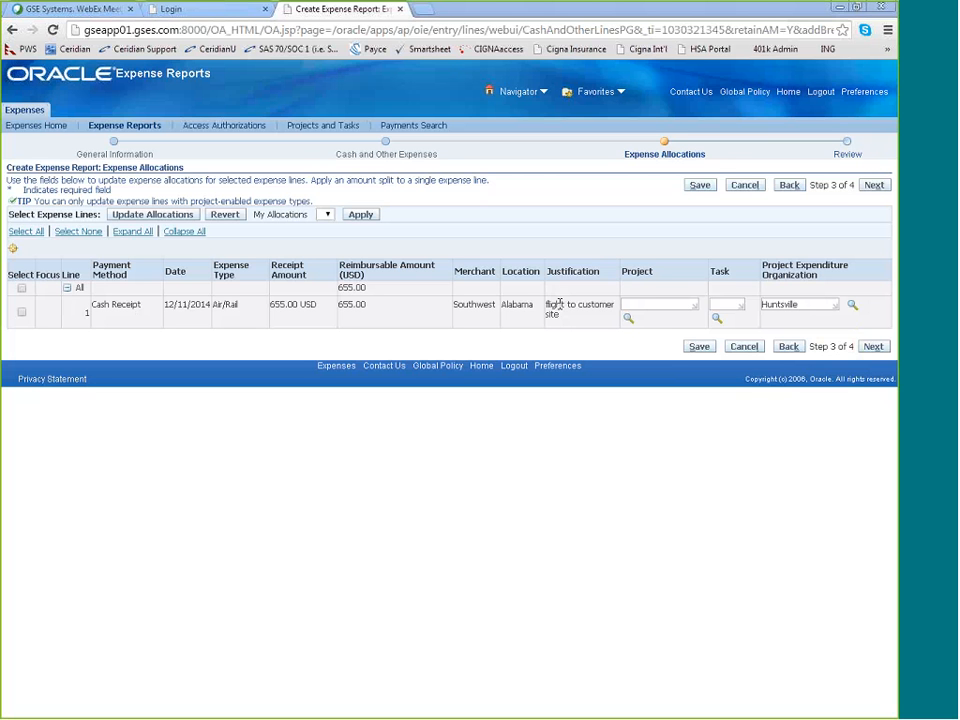
{"action": "left_click", "coordinate": [628, 318]}
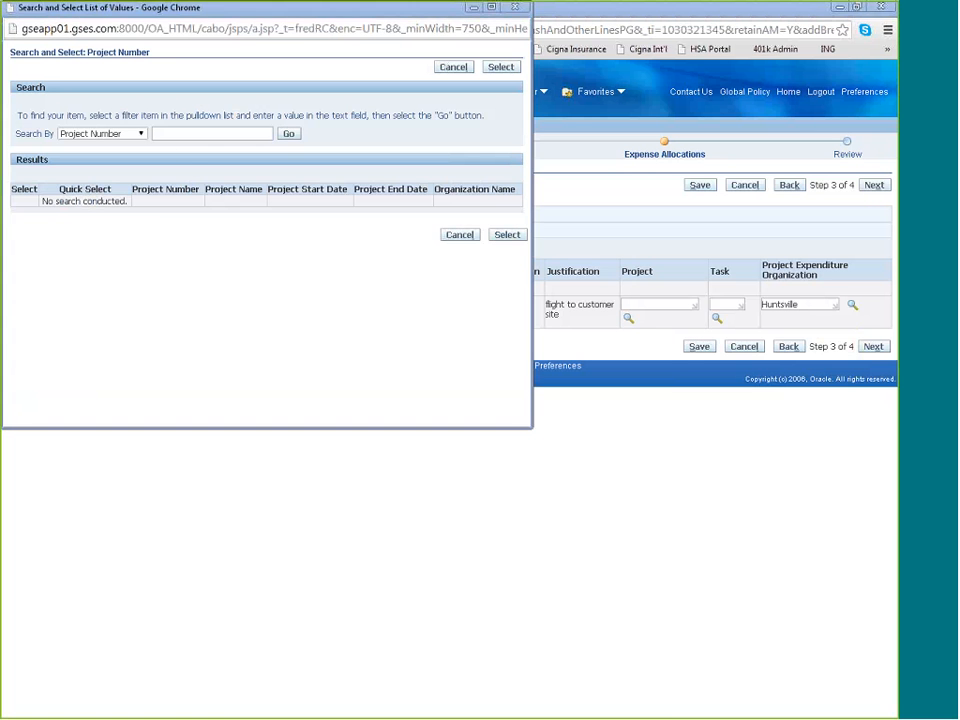
{"action": "key", "text": "alt+Tab"}
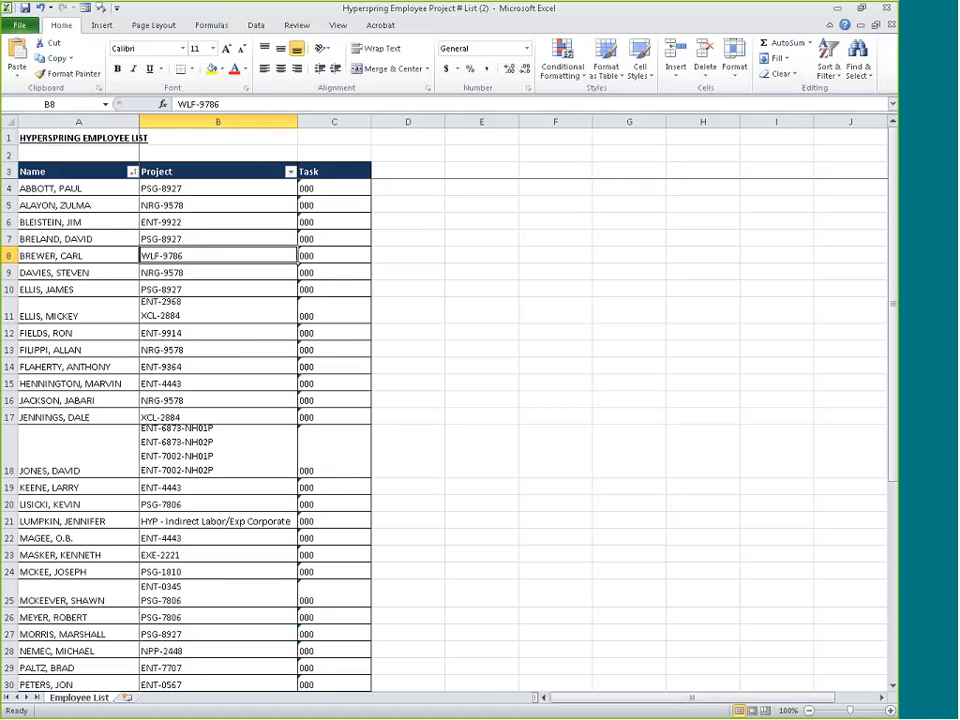
{"action": "key", "text": "alt+Tab"}
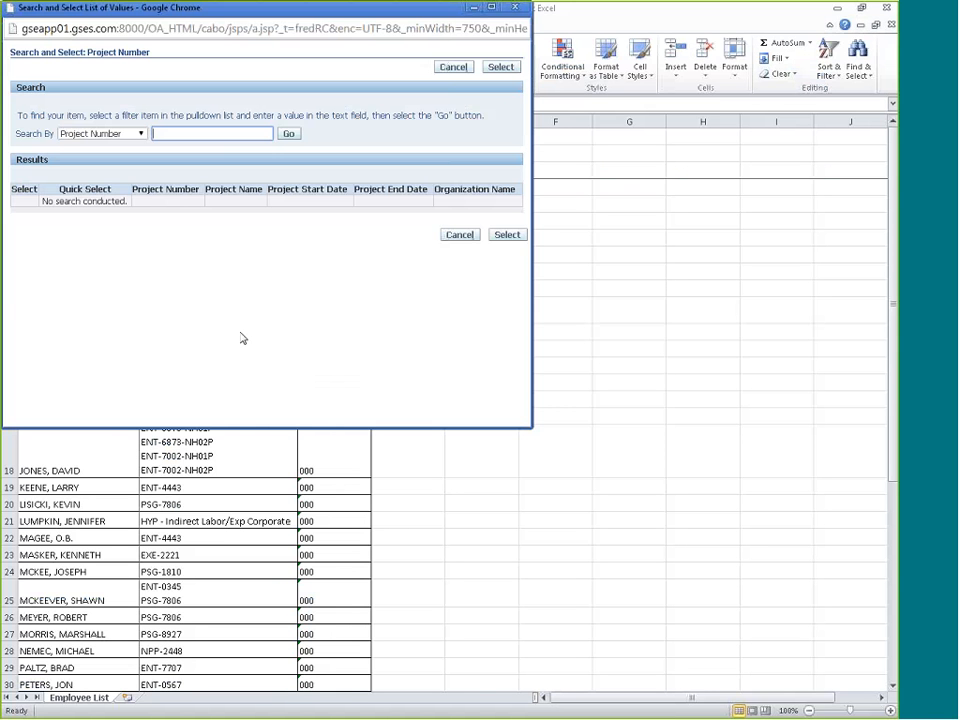
{"action": "left_click", "coordinate": [180, 138]}
{"action": "type", "text": "wlf"}
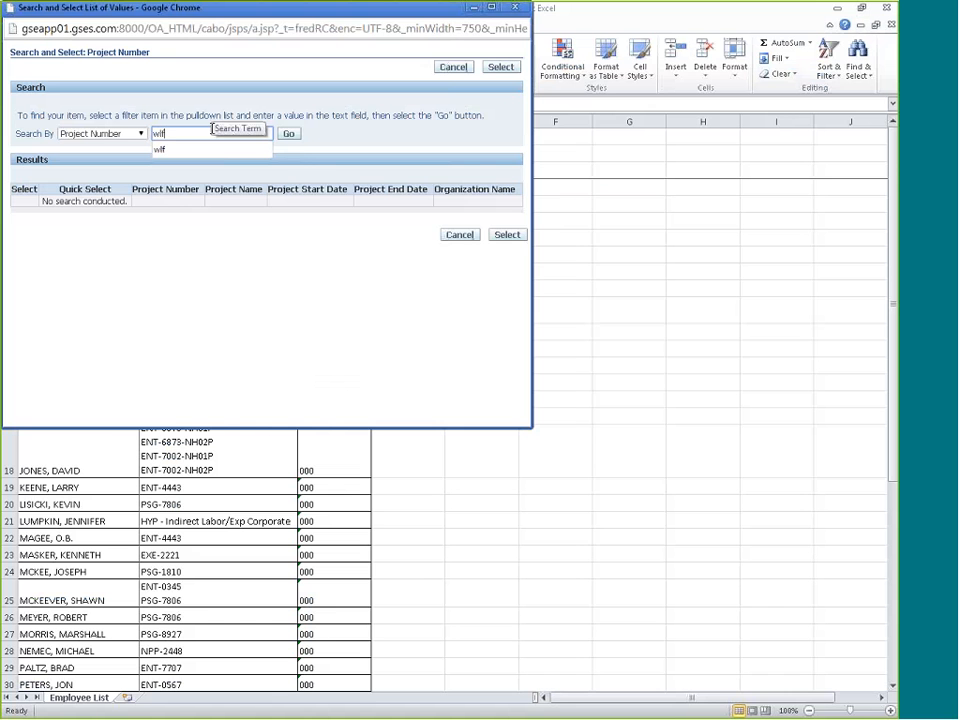
{"action": "left_click", "coordinate": [299, 137]}
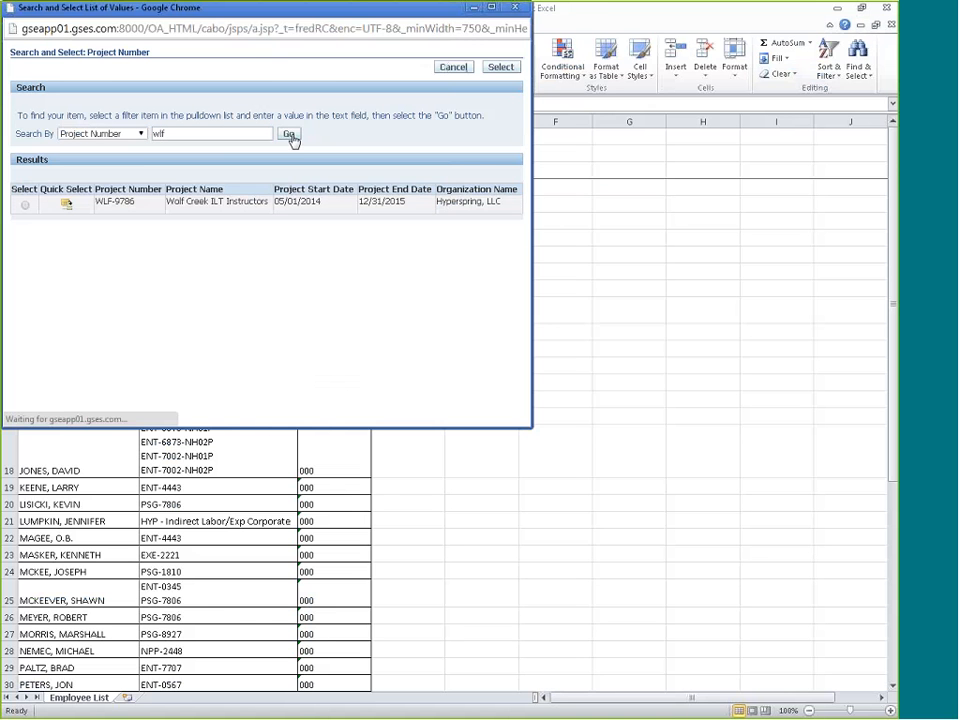
{"action": "left_click", "coordinate": [67, 204]}
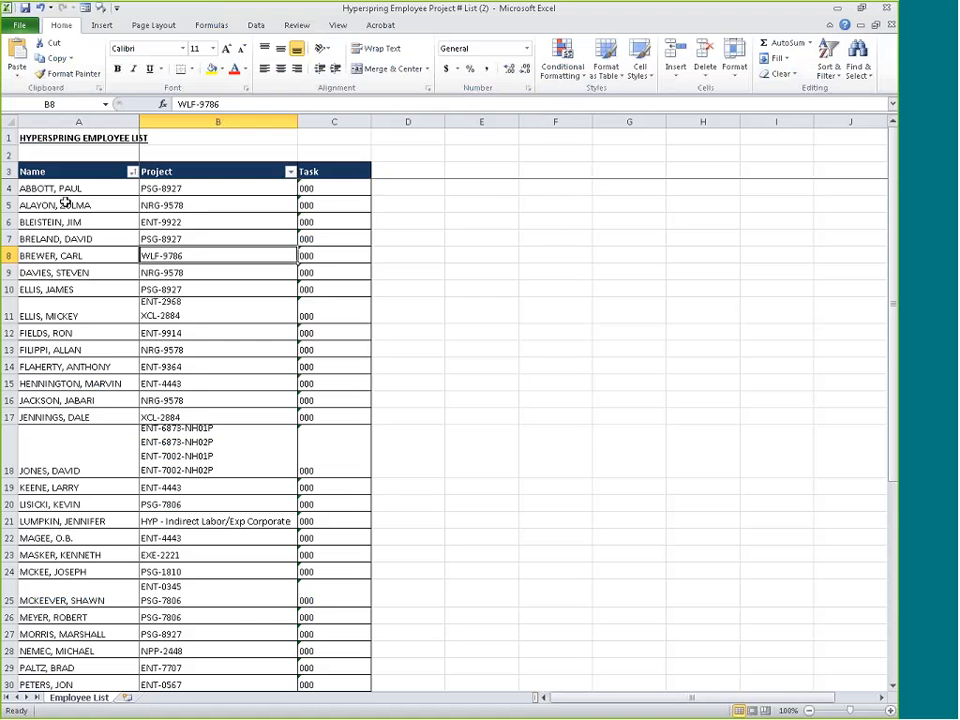
{"action": "key", "text": "alt+Tab"}
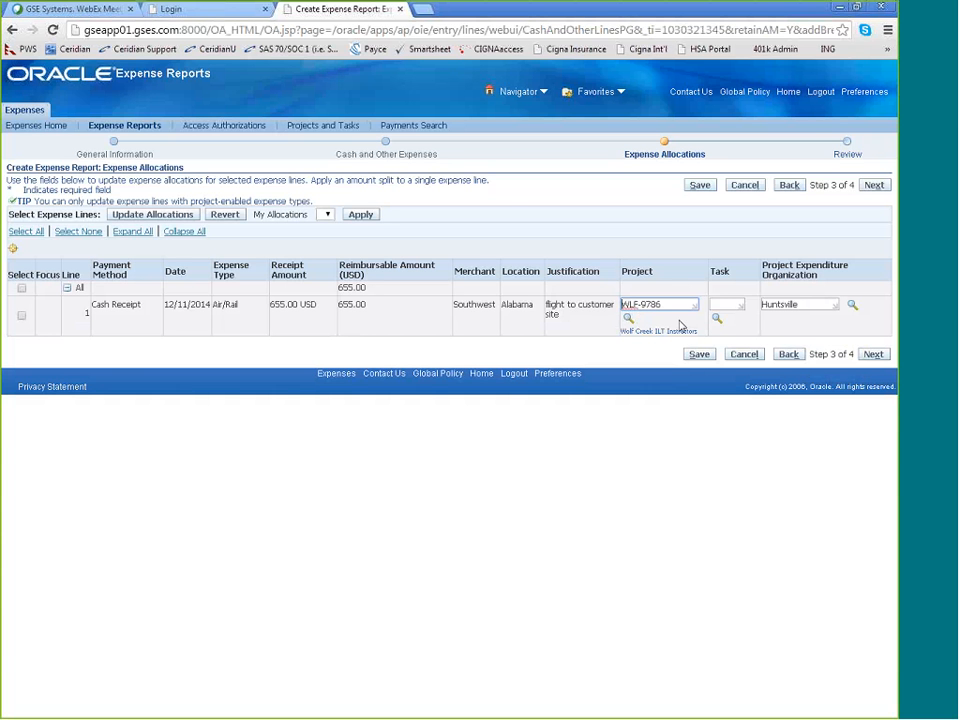
Look up the project's task numbers and assign billable task 000 to line 1
{"action": "left_click", "coordinate": [716, 318]}
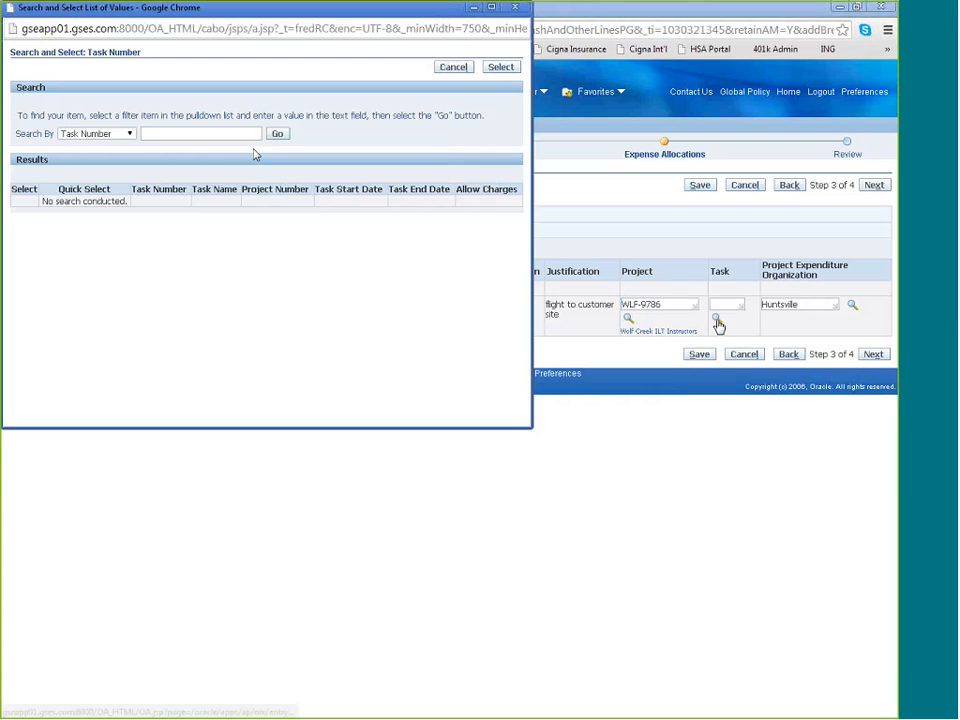
{"action": "left_click", "coordinate": [277, 135]}
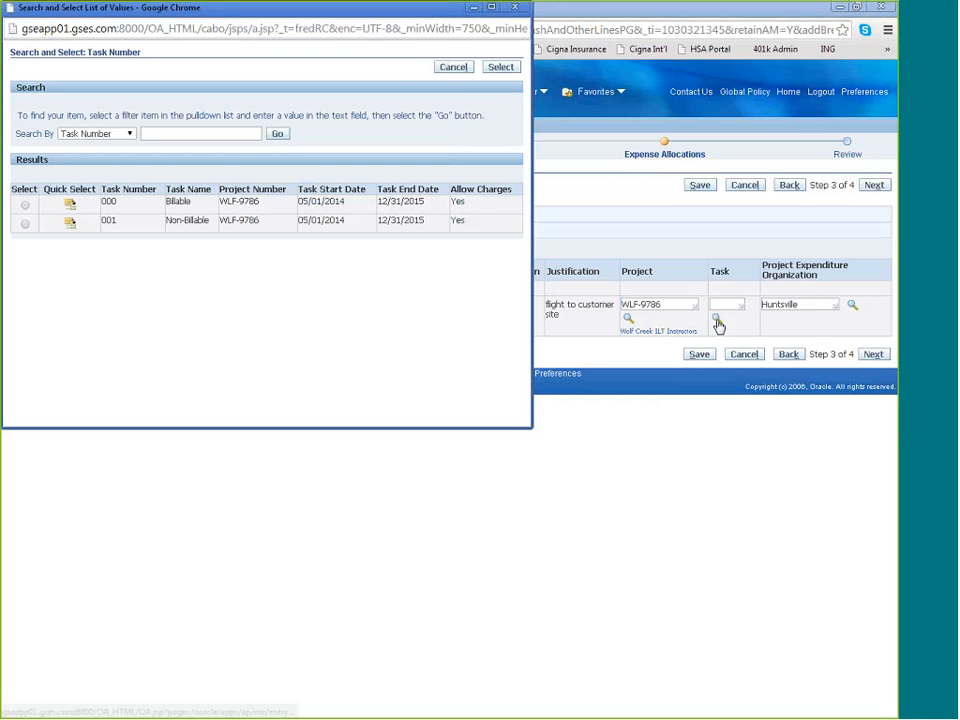
{"action": "left_click", "coordinate": [70, 206]}
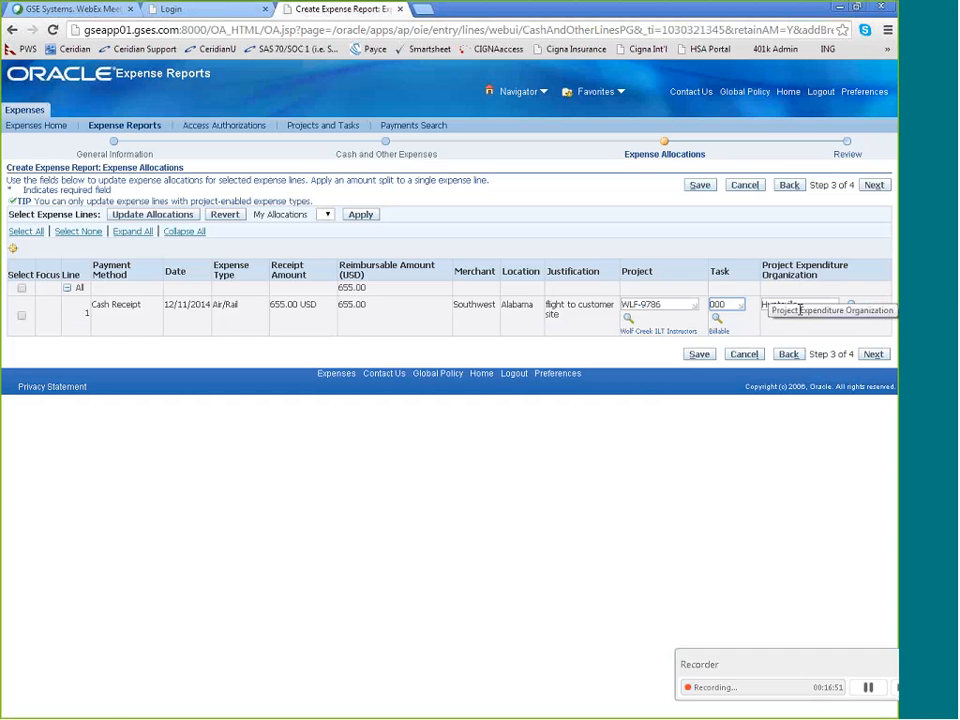
Select Huntsville as the project expenditure organization for line 1 and proceed to the report's review step
{"action": "left_click", "coordinate": [851, 305]}
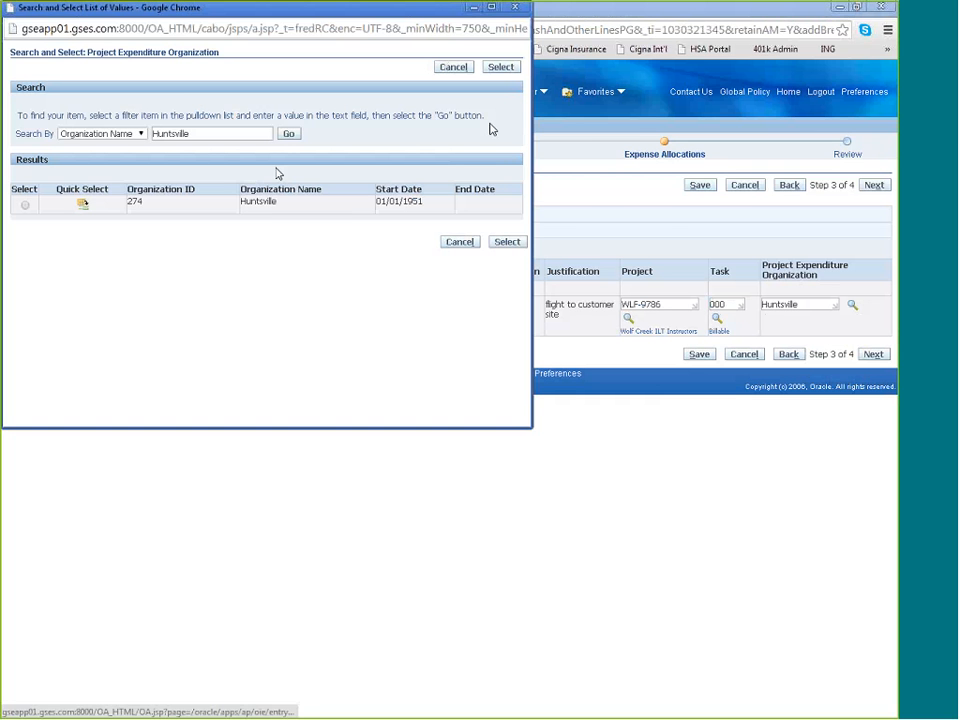
{"action": "left_click", "coordinate": [507, 241]}
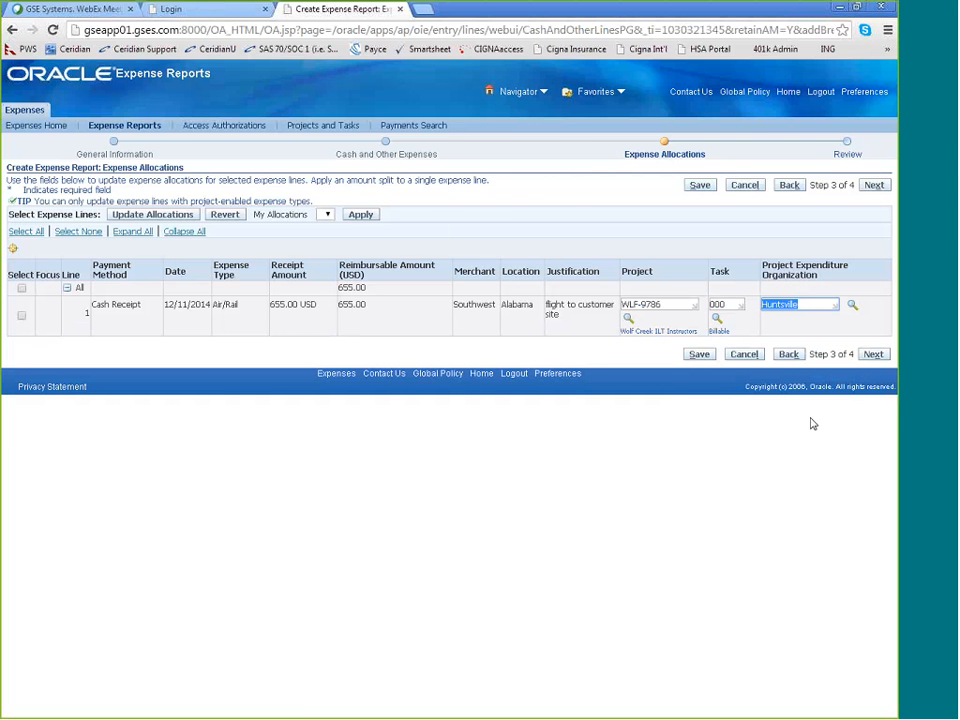
{"action": "left_click", "coordinate": [809, 303]}
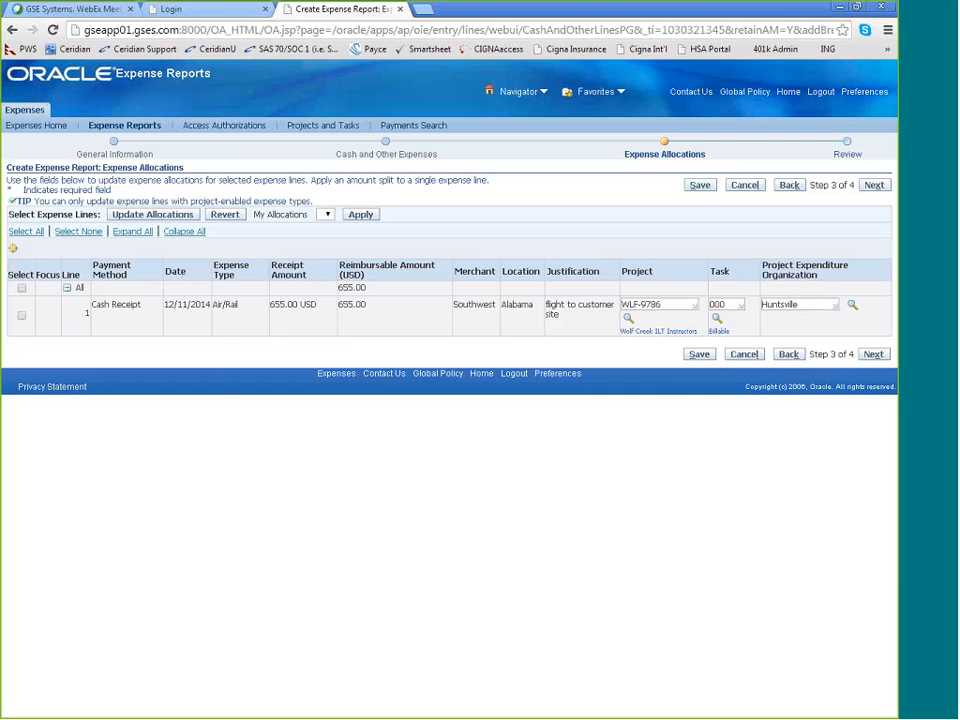
{"action": "left_click", "coordinate": [876, 357]}
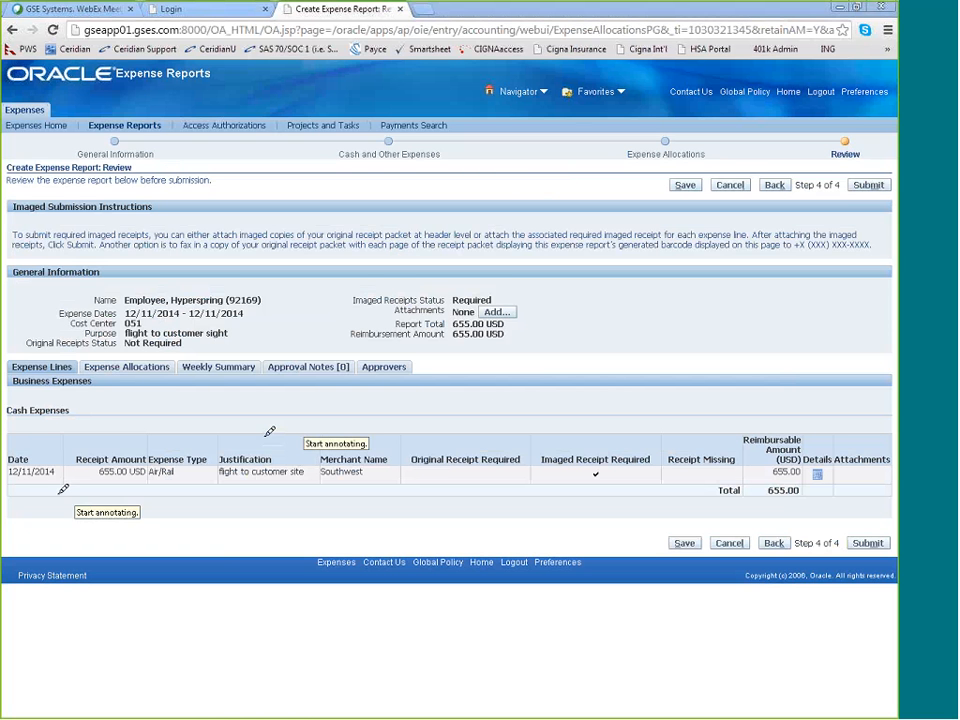
{"action": "left_click_drag", "start_coordinate": [12, 485], "coordinate": [47, 485]}
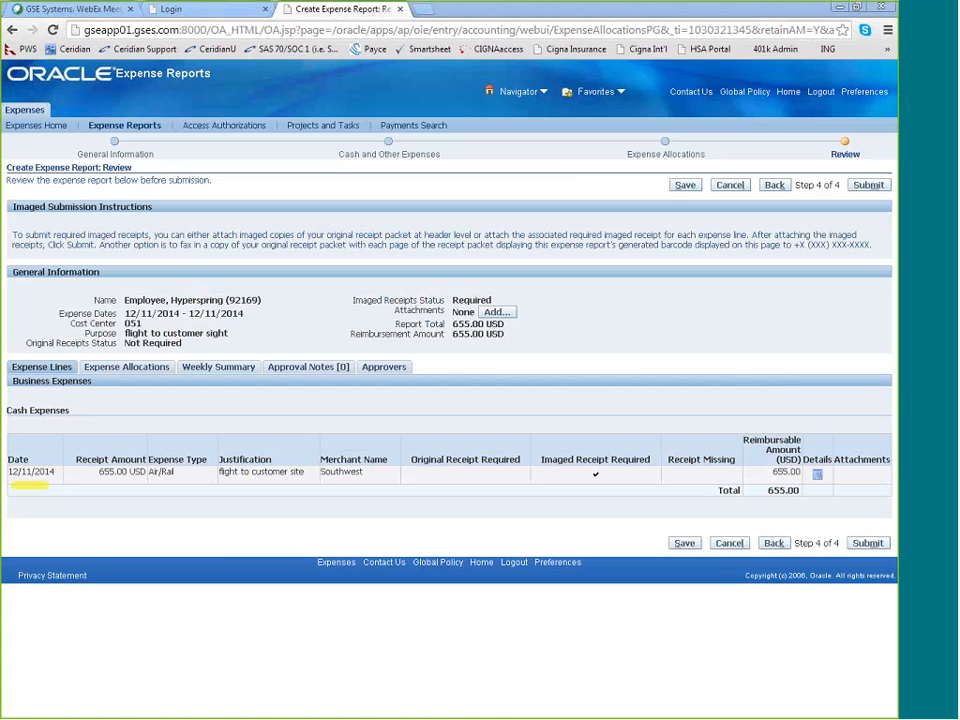
{"action": "mouse_move", "coordinate": [600, 428]}
{"action": "left_mouse_down"}
{"action": "mouse_move", "coordinate": [620, 503]}
{"action": "mouse_move", "coordinate": [671, 476]}
{"action": "mouse_move", "coordinate": [637, 428]}
{"action": "left_mouse_up"}
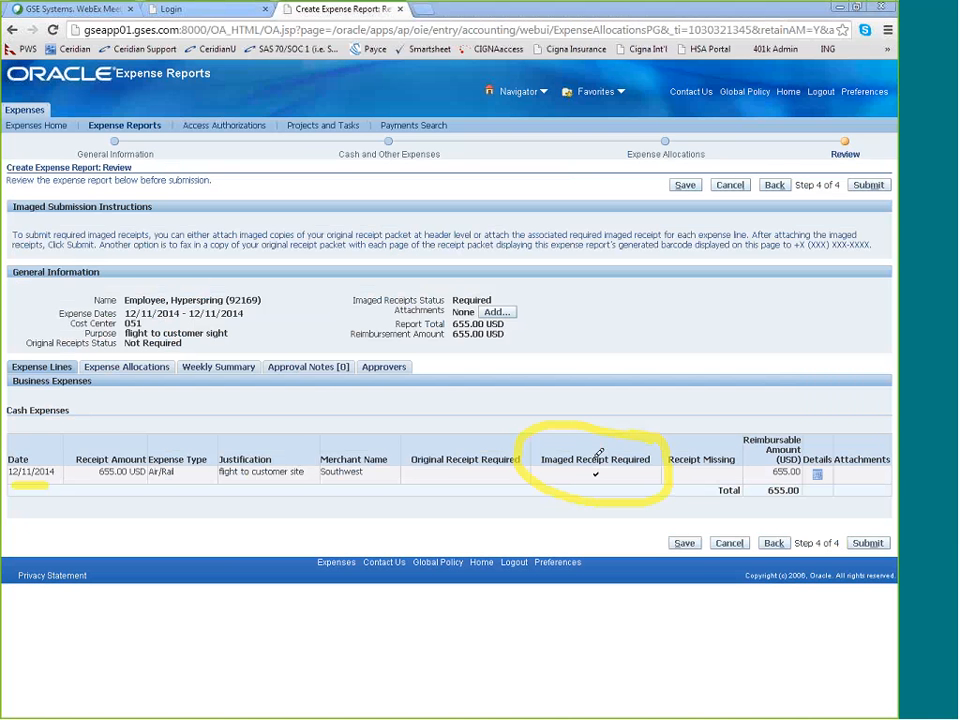
{"action": "key", "text": "ctrl+z"}
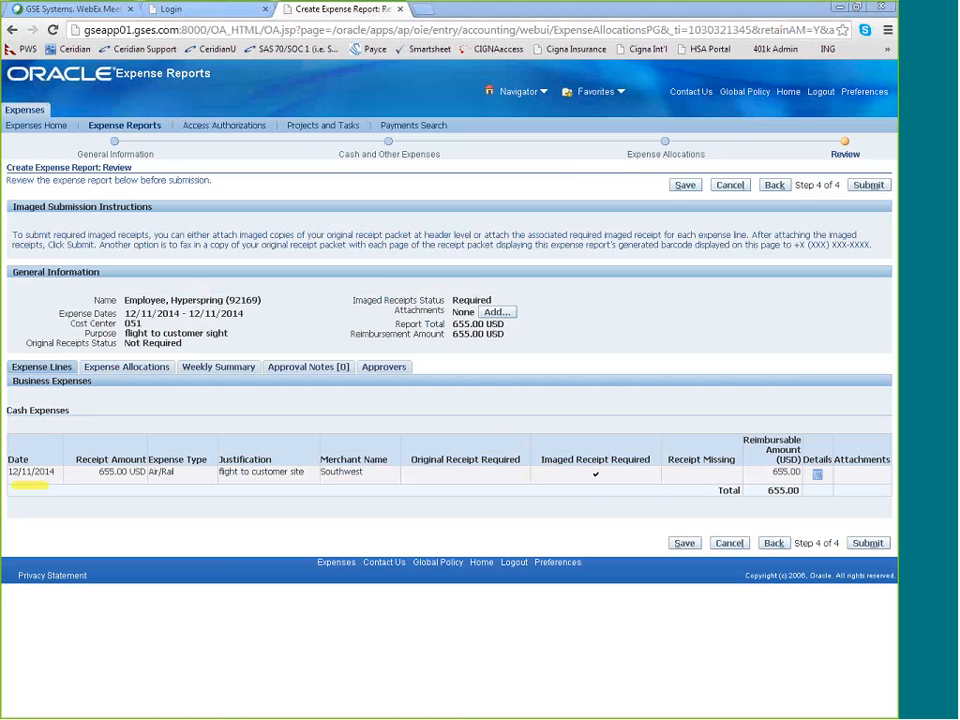
{"action": "key", "text": "ctrl+z"}
Save the expense report and go back through the applications home page to Expenses Home
{"action": "left_click", "coordinate": [684, 545]}
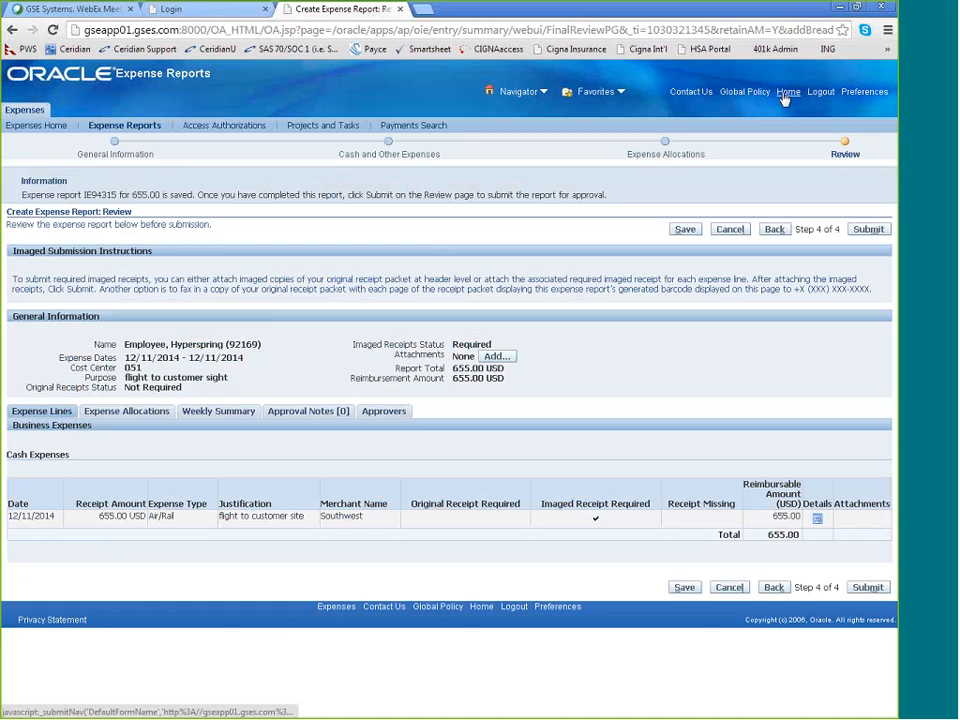
{"action": "left_click", "coordinate": [786, 95]}
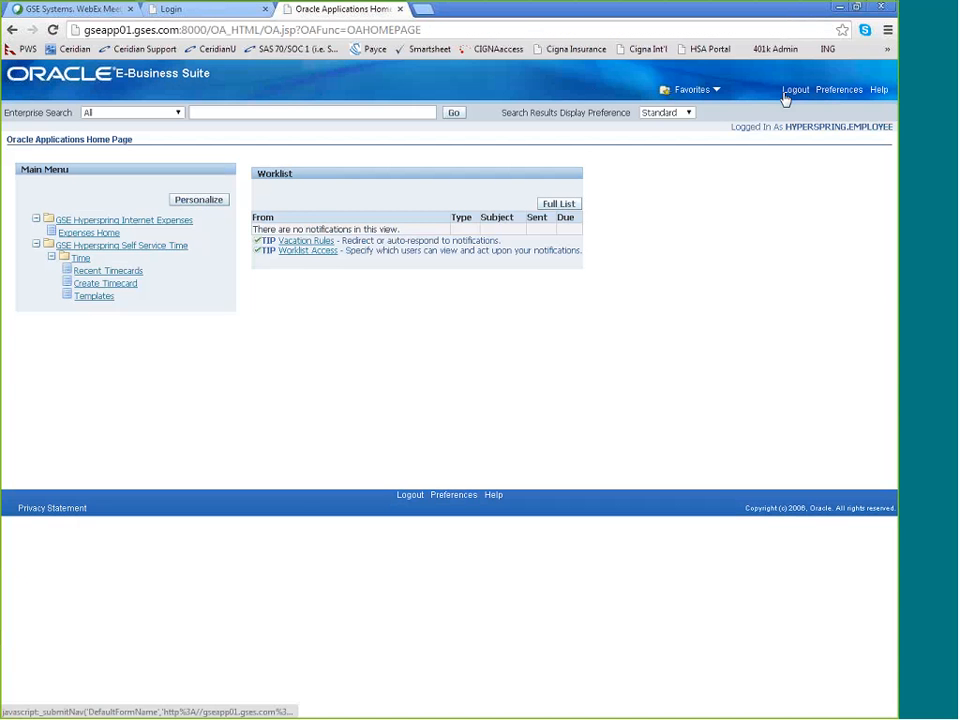
{"action": "left_click", "coordinate": [89, 297]}
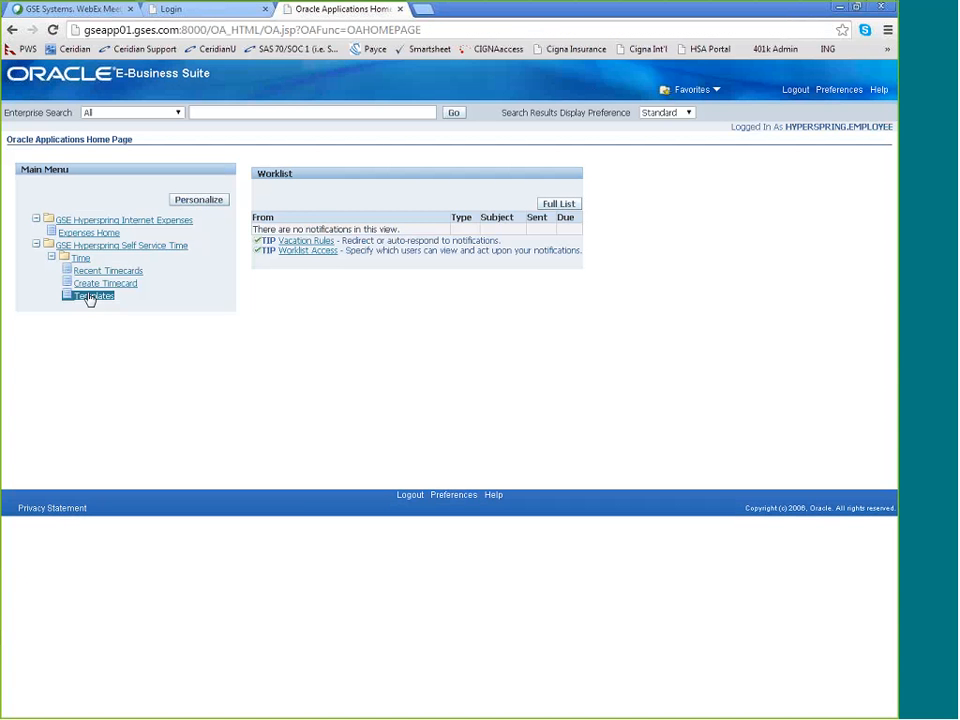
{"action": "left_click", "coordinate": [105, 234]}
{"action": "left_click", "coordinate": [125, 221]}
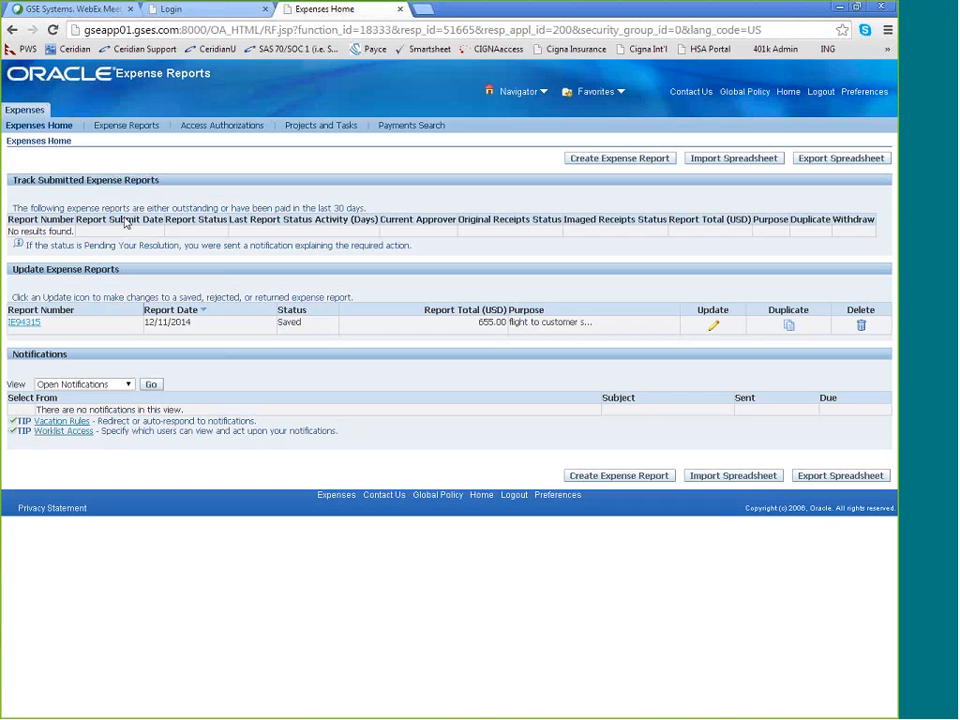
{"action": "left_click", "coordinate": [631, 22]}
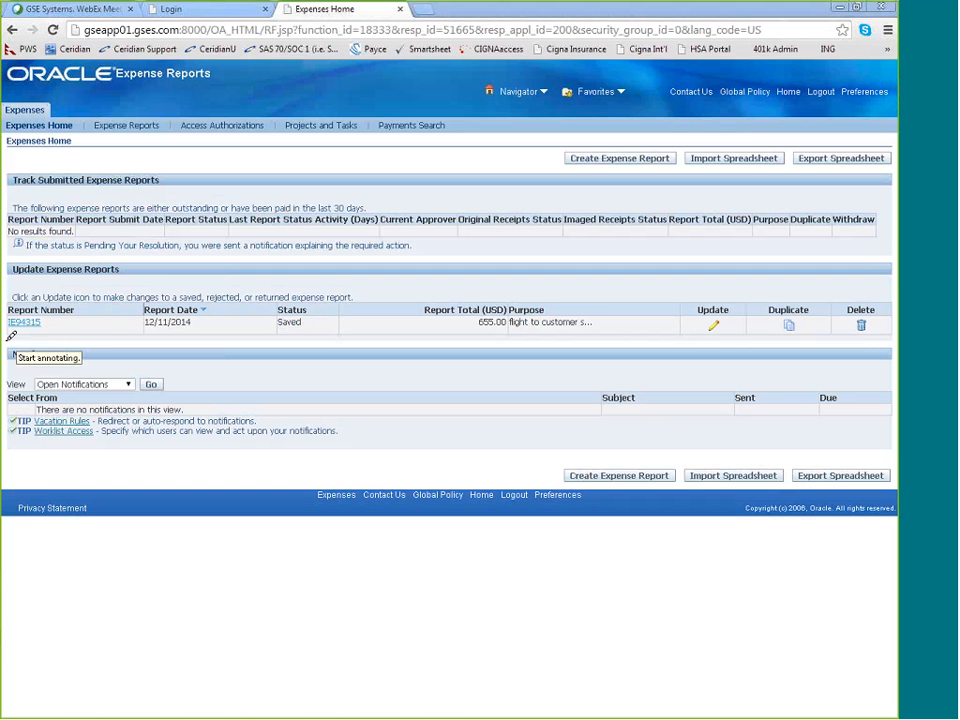
{"action": "left_click_drag", "start_coordinate": [11, 340], "coordinate": [63, 330]}
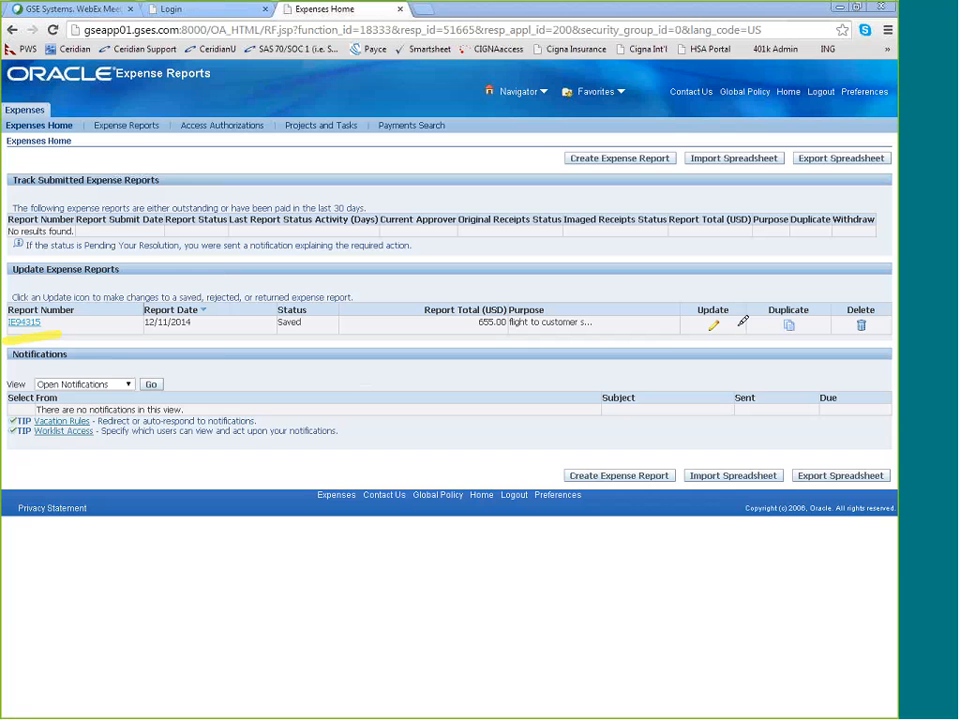
{"action": "mouse_move", "coordinate": [743, 320]}
{"action": "left_mouse_down"}
{"action": "mouse_move", "coordinate": [688, 347]}
{"action": "mouse_move", "coordinate": [729, 344]}
{"action": "mouse_move", "coordinate": [722, 306]}
{"action": "left_mouse_up"}
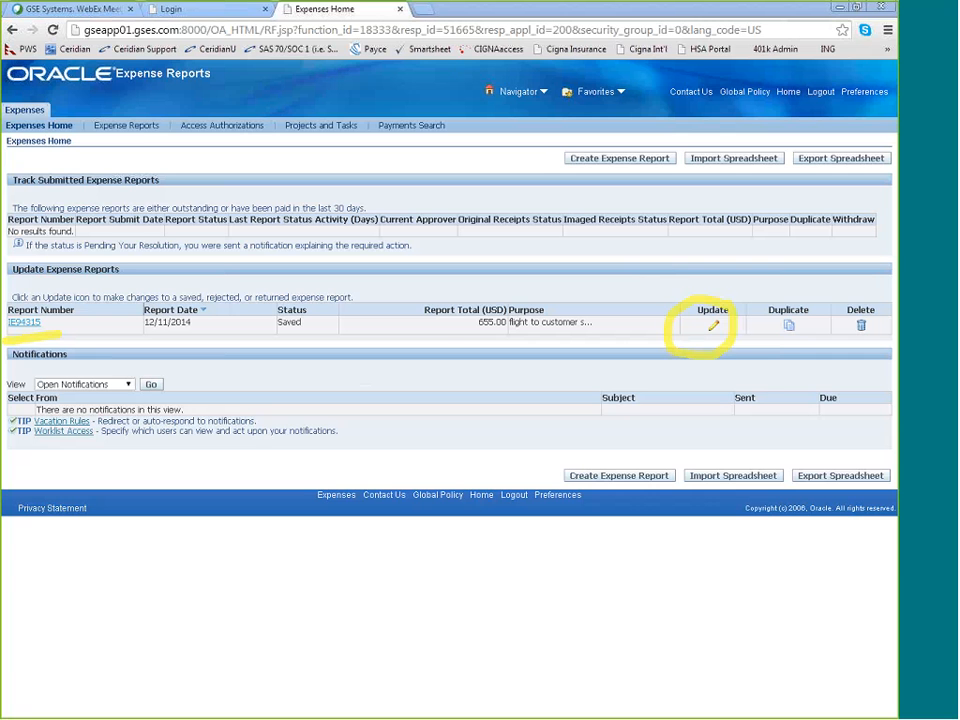
{"action": "key", "text": "ctrl+z"}
{"action": "key", "text": "ctrl+z"}
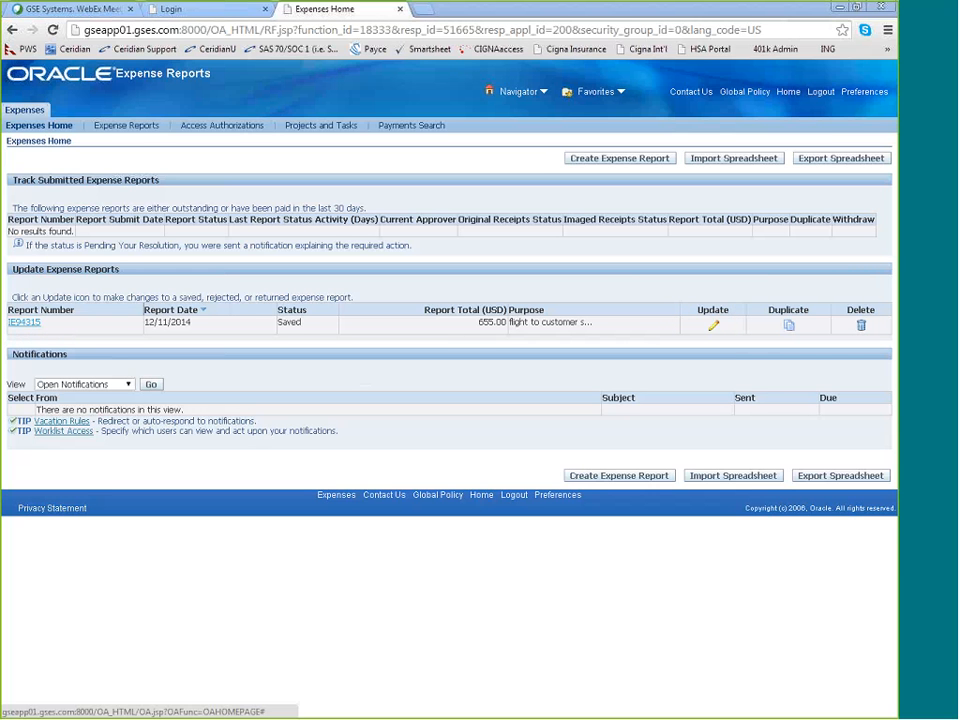